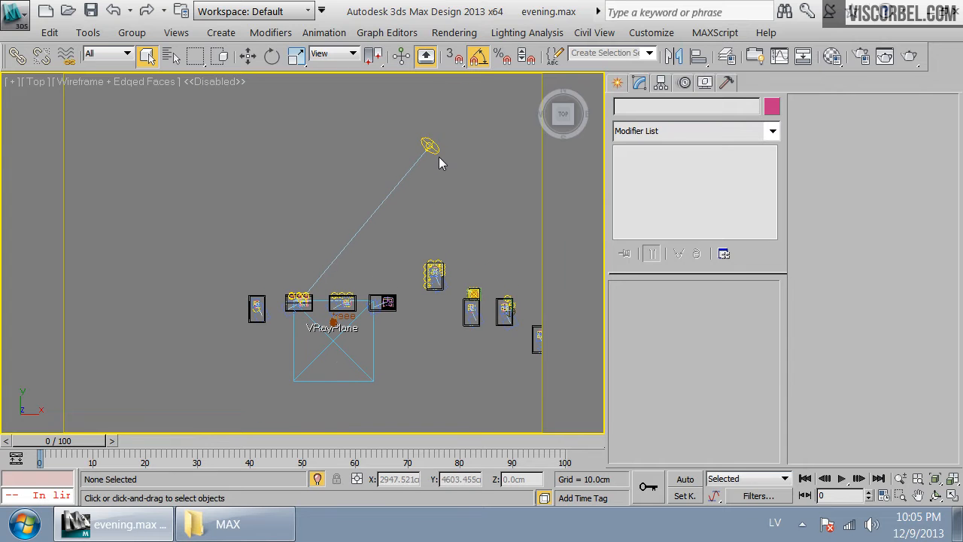
- Lower the VRaySun light to about Z 854 cm and move it to about X -4975 cm, Y 4670 cm
{"action": "left_click", "coordinate": [429, 147]}
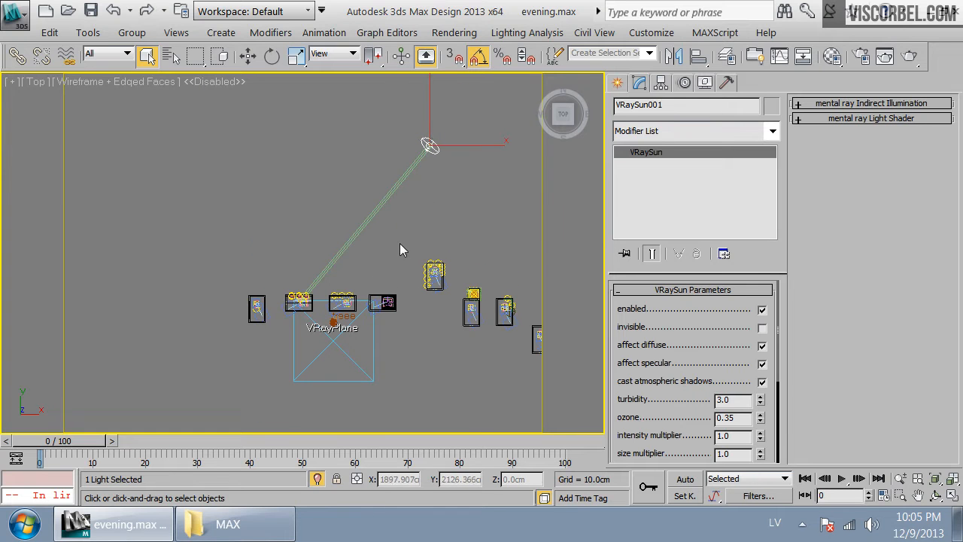
{"action": "key", "text": "f"}
{"action": "scroll", "coordinate": [389, 183], "scroll_direction": "up", "scroll_amount": 2}
{"action": "middle_click_drag", "start_coordinate": [389, 183], "coordinate": [383, 256]}
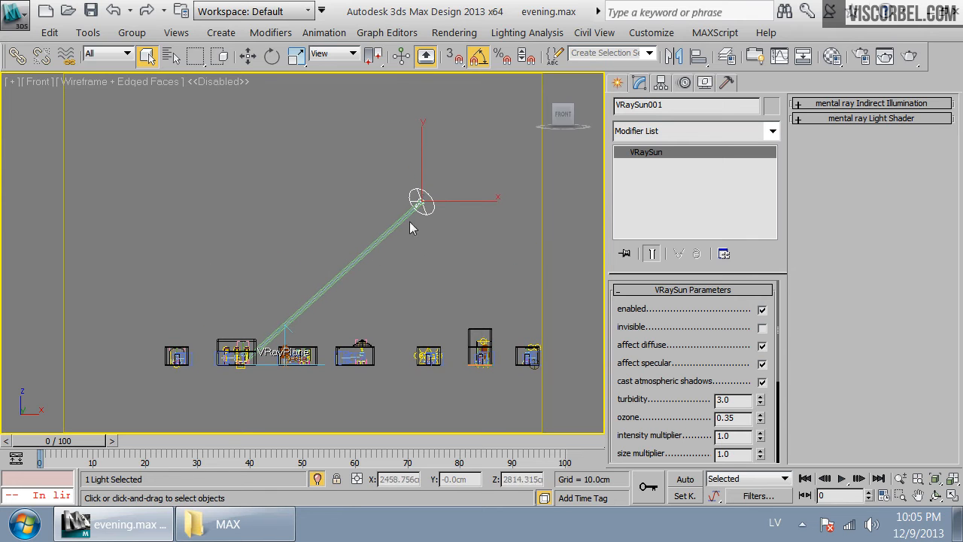
{"action": "key", "text": "w"}
{"action": "left_click_drag", "start_coordinate": [423, 159], "coordinate": [422, 266]}
{"action": "key", "text": "t"}
{"action": "left_click_drag", "start_coordinate": [431, 128], "coordinate": [167, 139]}
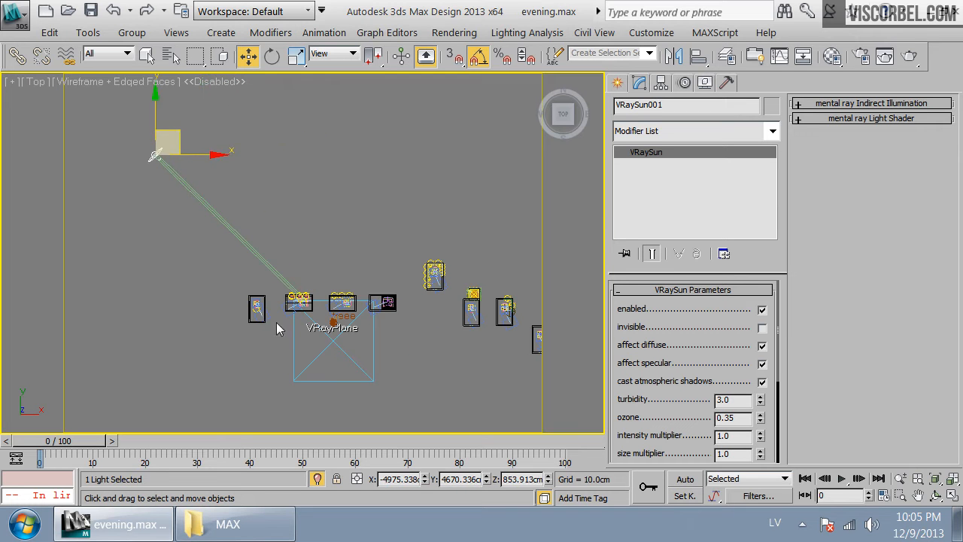
- Render the gabled room through VRayPhysicalCamera002, check the image, and close the frame buffer
{"action": "scroll", "coordinate": [275, 322], "scroll_direction": "up", "scroll_amount": 8}
{"action": "left_click", "coordinate": [355, 243]}
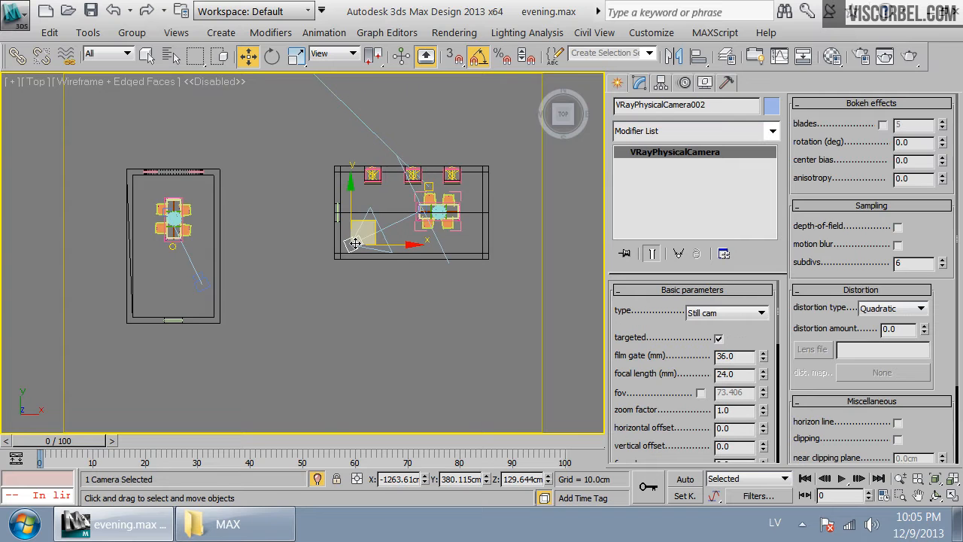
{"action": "key", "text": "c"}
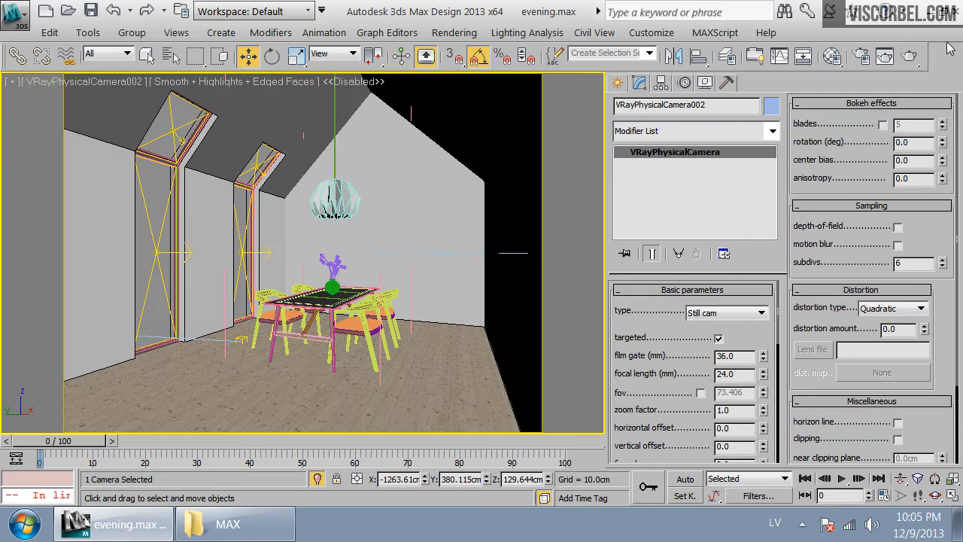
{"action": "left_click", "coordinate": [909, 55]}
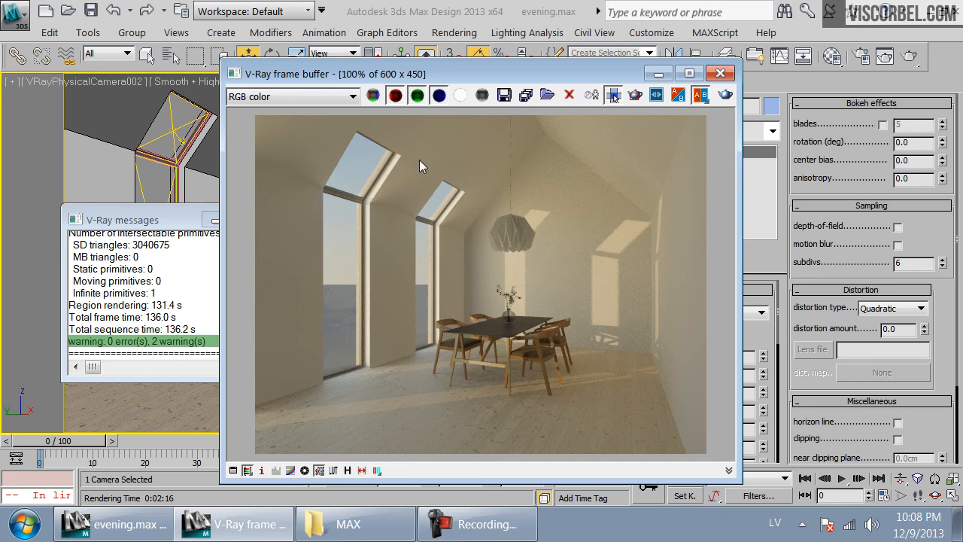
{"action": "left_click_drag", "start_coordinate": [520, 66], "coordinate": [385, 52]}
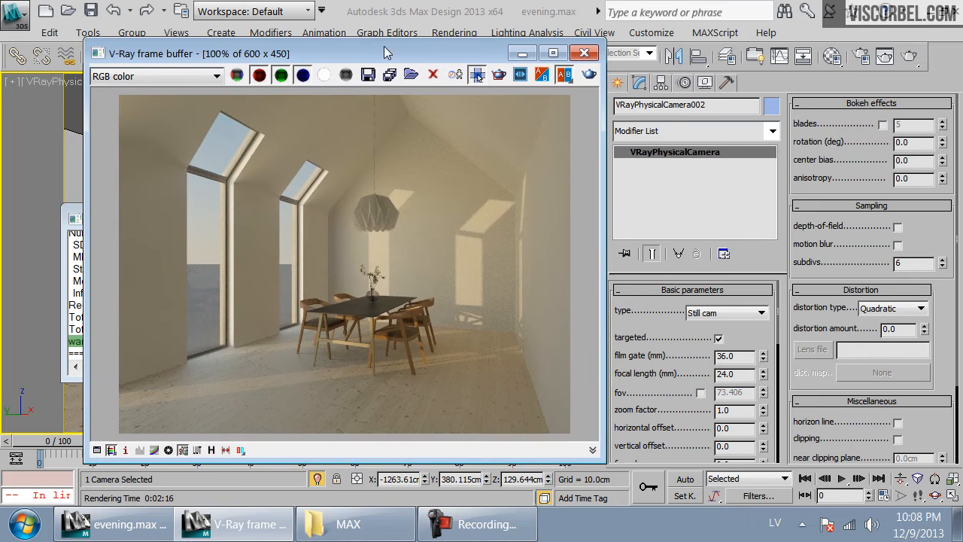
{"action": "left_click", "coordinate": [583, 52]}
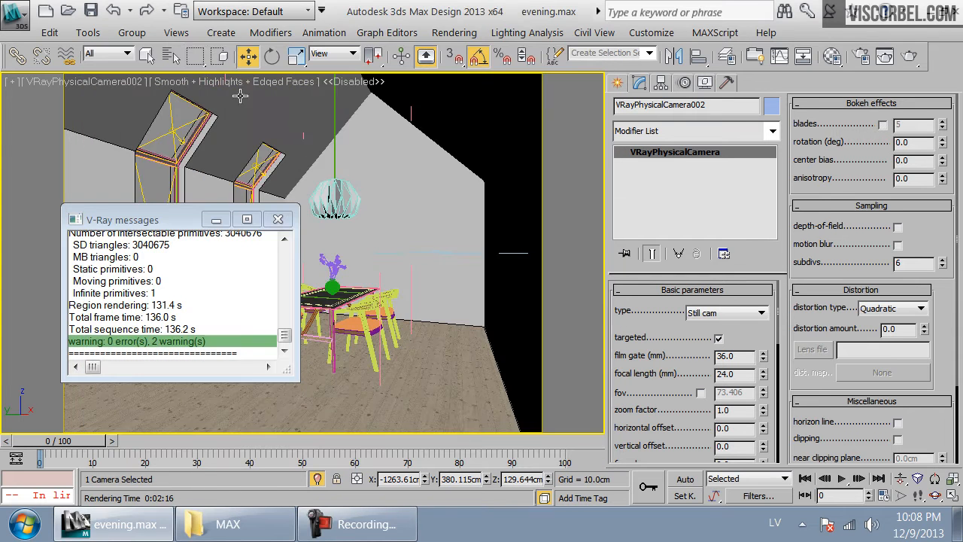
- Select VRaySun001 by name, set its turbidity to 5, and dismiss the V-Ray messages
{"action": "left_click", "coordinate": [170, 55]}
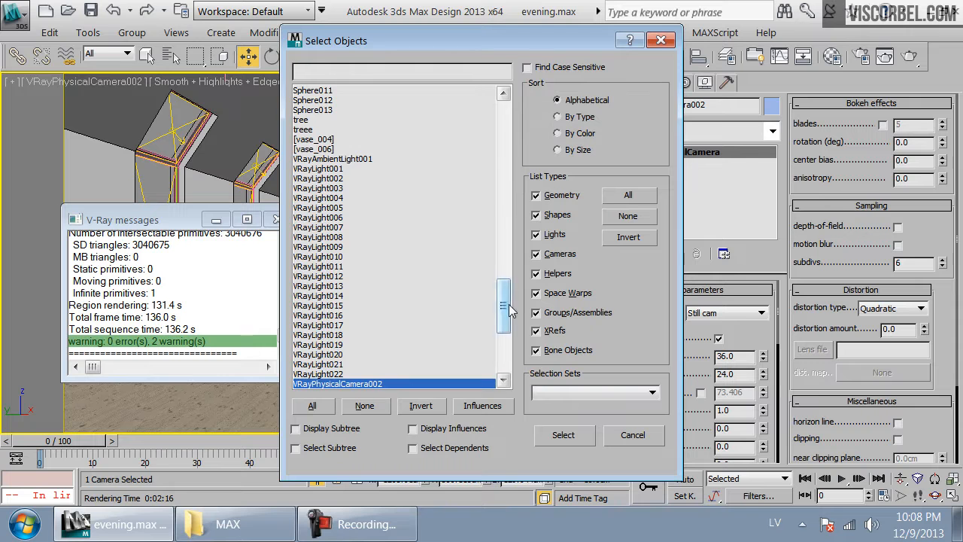
{"action": "left_click_drag", "start_coordinate": [508, 328], "coordinate": [508, 361]}
{"action": "double_click", "coordinate": [320, 364]}
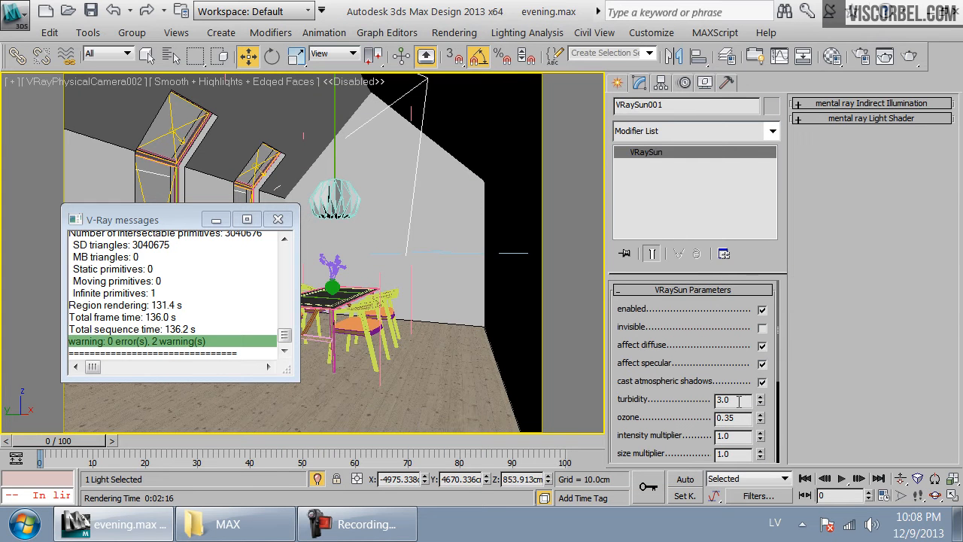
{"action": "type", "text": "5"}
{"action": "key", "text": "Return"}
{"action": "left_click", "coordinate": [278, 219]}
- Set the sun's filter color to a warm orange with hue about 27 and saturation about 219
{"action": "scroll", "coordinate": [641, 417], "scroll_direction": "down", "scroll_amount": 3}
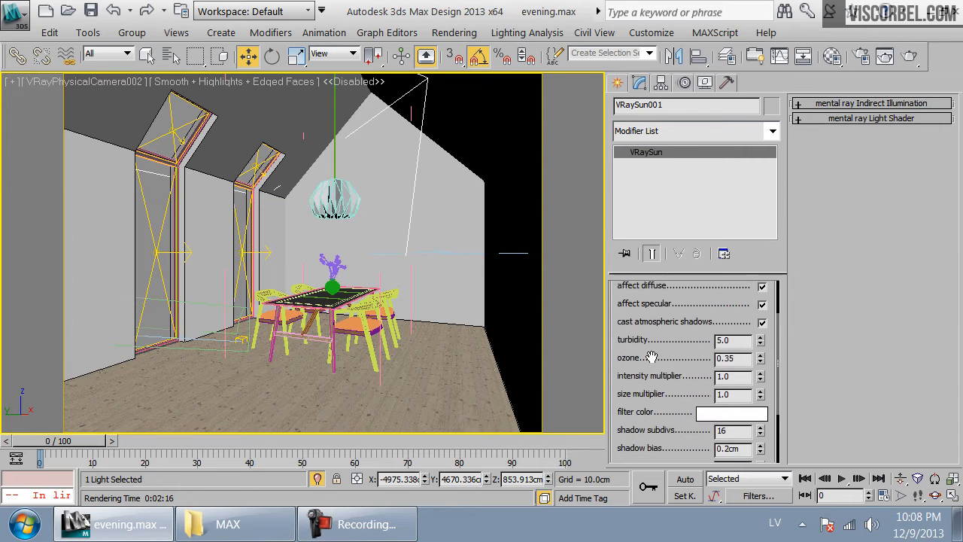
{"action": "left_click", "coordinate": [734, 410]}
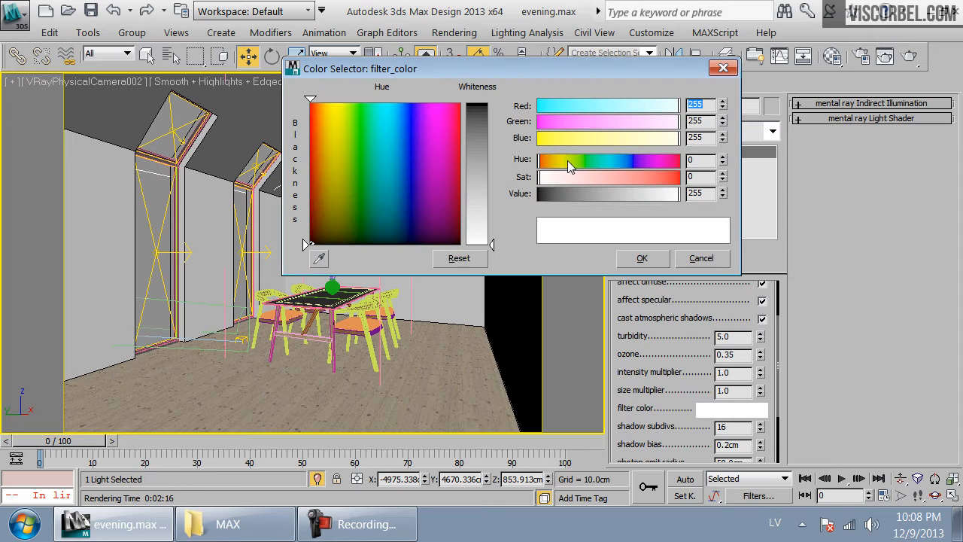
{"action": "left_click_drag", "start_coordinate": [556, 179], "coordinate": [665, 180]}
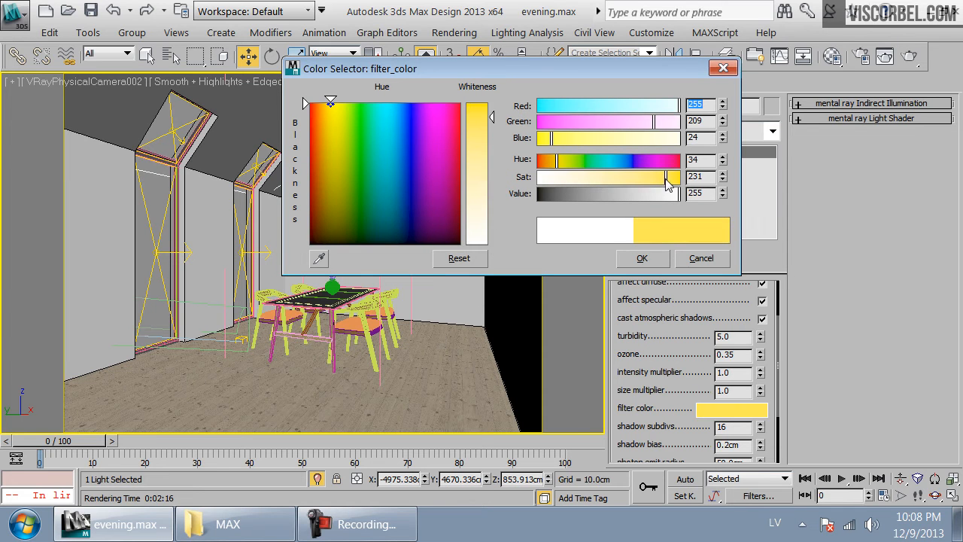
{"action": "left_click", "coordinate": [556, 165]}
{"action": "left_click_drag", "start_coordinate": [557, 170], "coordinate": [553, 165]}
{"action": "left_click_drag", "start_coordinate": [661, 178], "coordinate": [656, 197]}
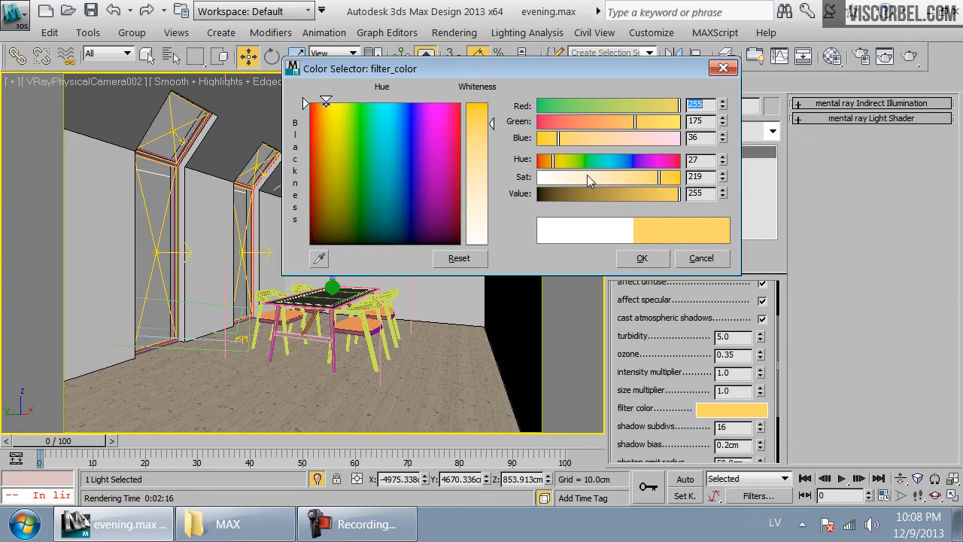
{"action": "left_click", "coordinate": [642, 258]}
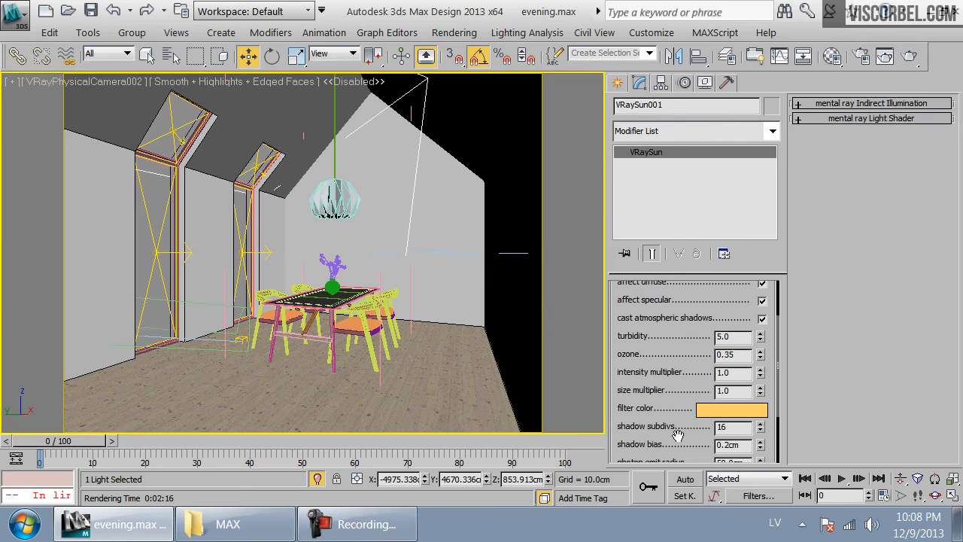
- Render the gabled room again with the warmer sun, inspect the image, and close the render and message windows
{"action": "left_click", "coordinate": [909, 56]}
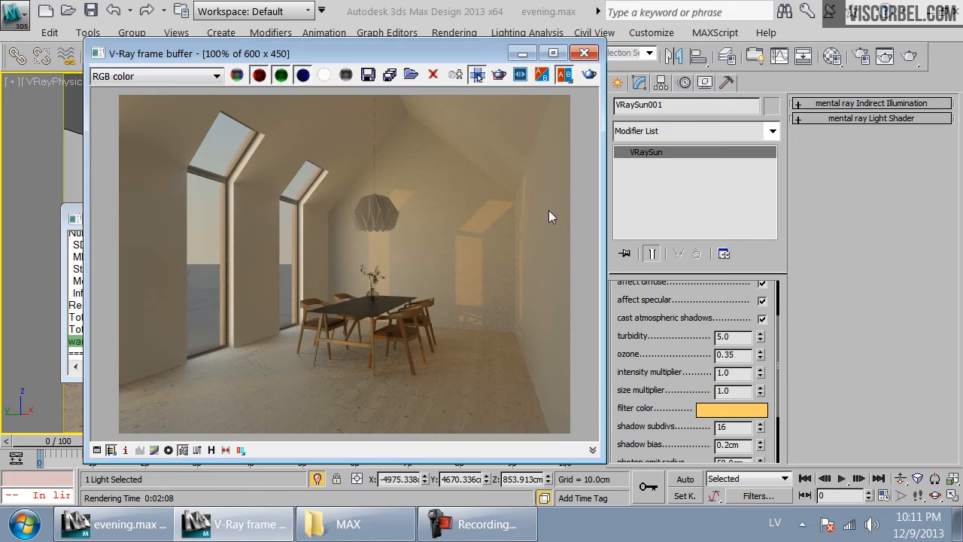
{"action": "mouse_move", "coordinate": [459, 47]}
{"action": "left_mouse_down"}
{"action": "mouse_move", "coordinate": [498, 25]}
{"action": "mouse_move", "coordinate": [498, 15]}
{"action": "mouse_move", "coordinate": [500, 58]}
{"action": "mouse_move", "coordinate": [442, 42]}
{"action": "left_mouse_up"}
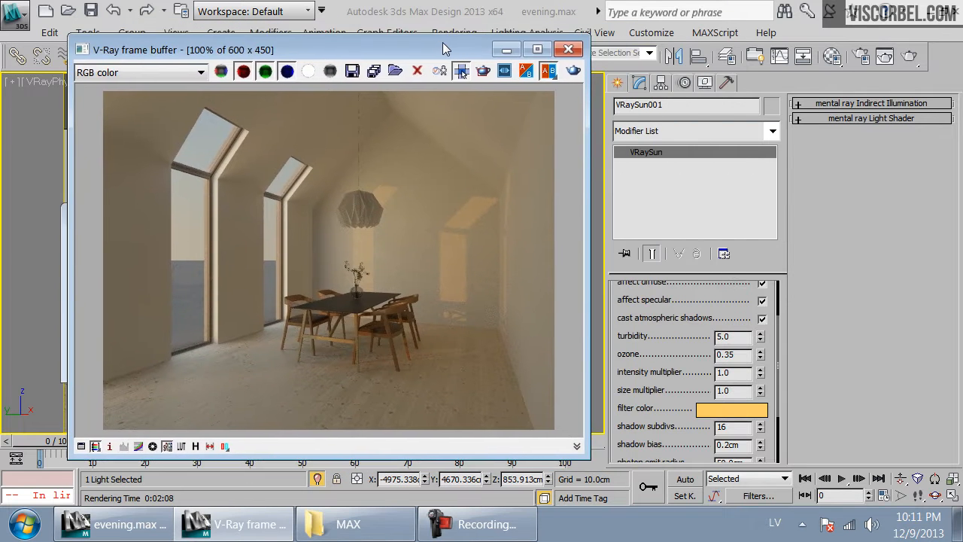
{"action": "left_click", "coordinate": [568, 50]}
{"action": "left_click", "coordinate": [278, 219]}
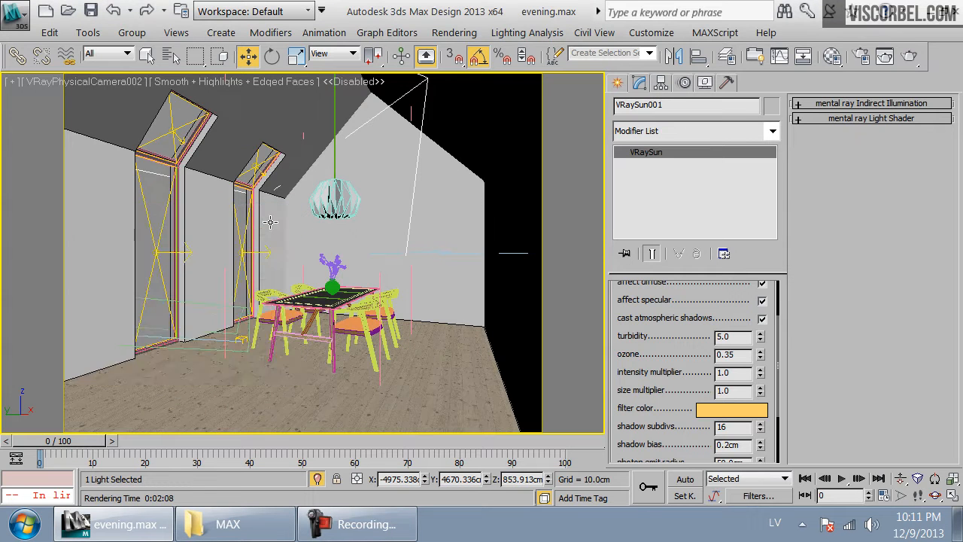
- Look over the rooms in the wireframe top view and check the gabled room through VRayPhysicalCamera002
{"action": "key", "text": "t"}
{"action": "key", "text": "z"}
{"action": "key", "text": "F3"}
{"action": "left_click", "coordinate": [387, 276]}
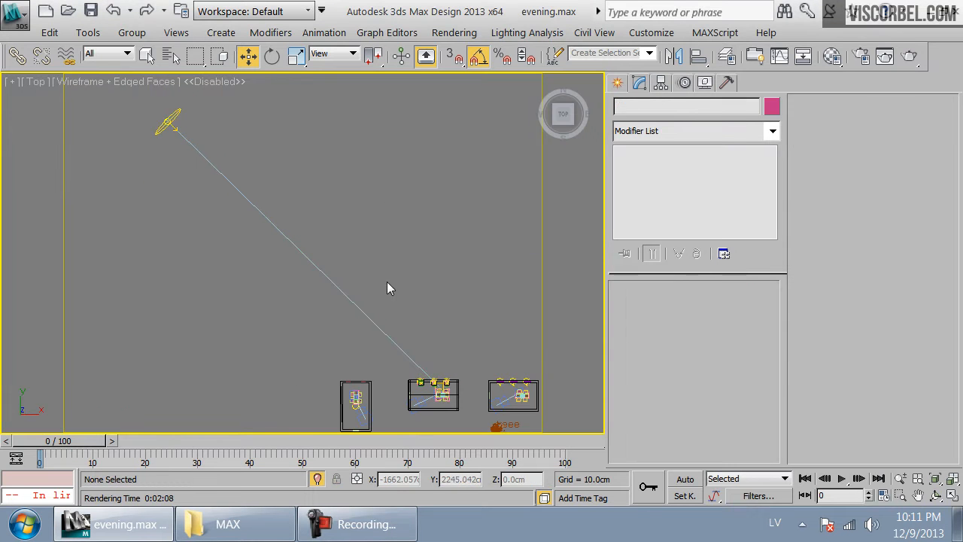
{"action": "key", "text": "z"}
{"action": "scroll", "coordinate": [350, 241], "scroll_direction": "up", "scroll_amount": 3}
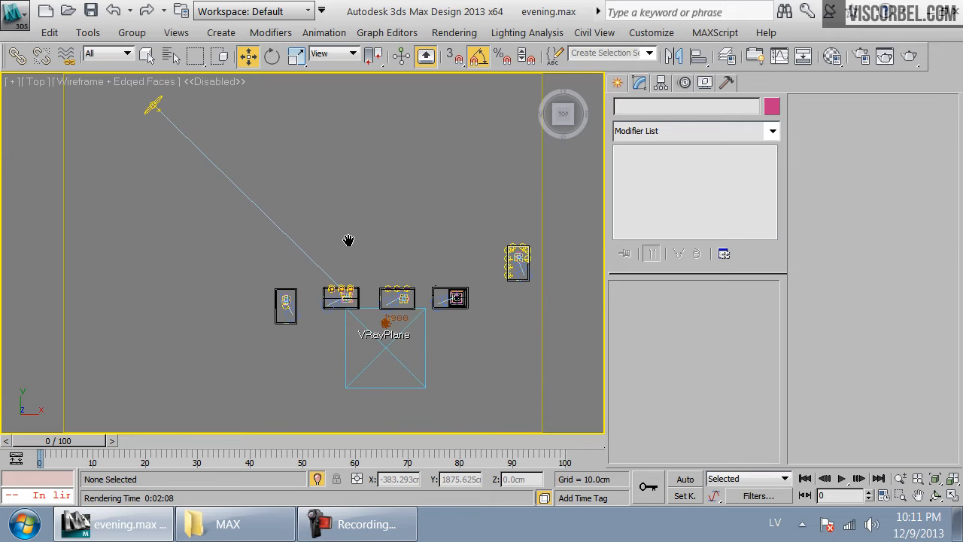
{"action": "middle_click_drag", "start_coordinate": [338, 240], "coordinate": [349, 294]}
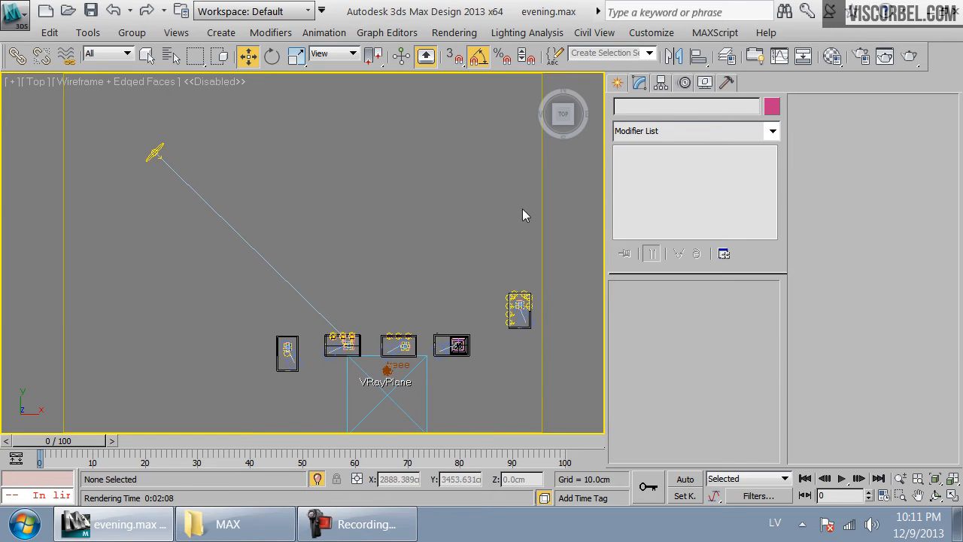
{"action": "middle_click_drag", "start_coordinate": [492, 298], "coordinate": [320, 227]}
{"action": "scroll", "coordinate": [356, 269], "scroll_direction": "up", "scroll_amount": 2}
{"action": "scroll", "coordinate": [321, 227], "scroll_direction": "up", "scroll_amount": 1}
{"action": "middle_click_drag", "start_coordinate": [234, 320], "coordinate": [501, 269]}
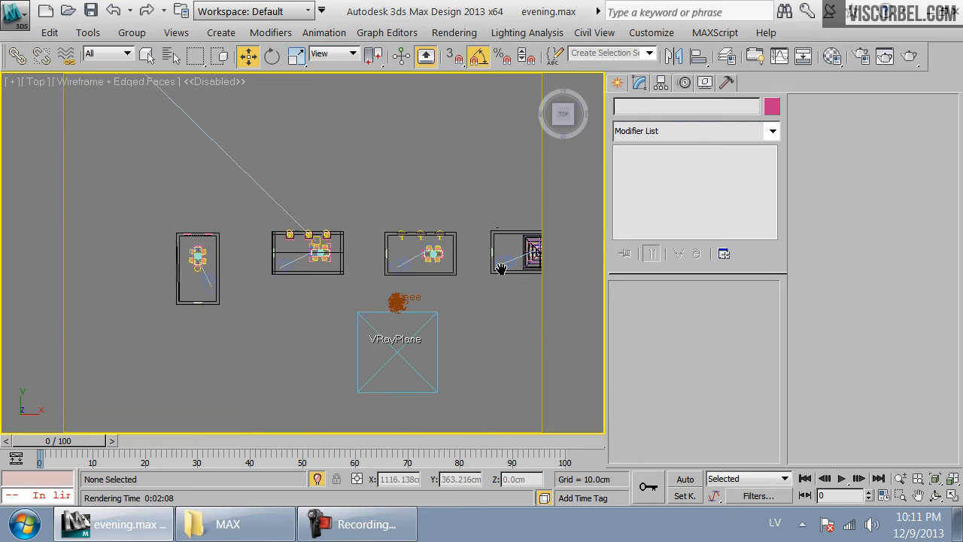
{"action": "scroll", "coordinate": [501, 269], "scroll_direction": "up", "scroll_amount": 3}
{"action": "middle_click_drag", "start_coordinate": [217, 261], "coordinate": [474, 260]}
{"action": "middle_click_drag", "start_coordinate": [457, 219], "coordinate": [294, 234]}
{"action": "left_click", "coordinate": [333, 304]}
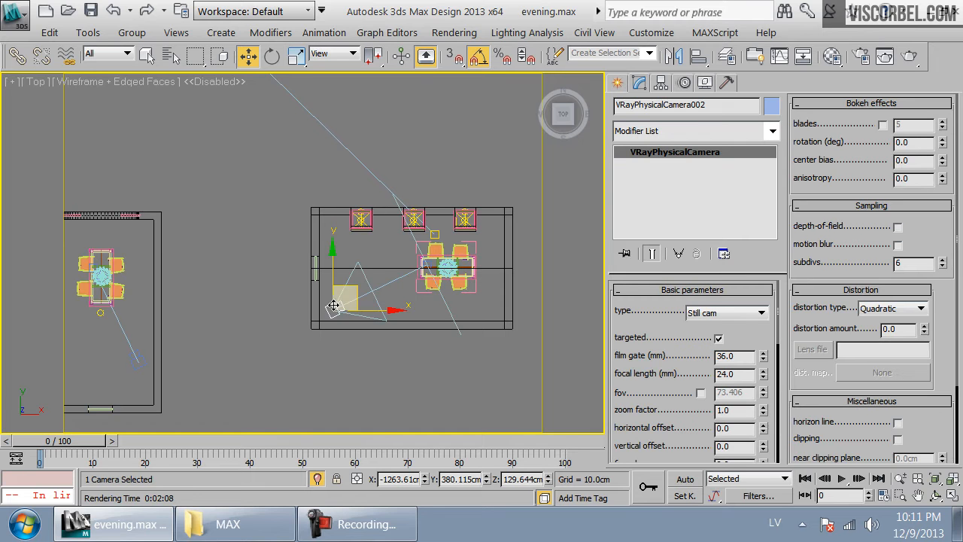
{"action": "key", "text": "c"}
- View the neighbouring room with plain rectangular windows through the cam_basic_windows camera
{"action": "key", "text": "t"}
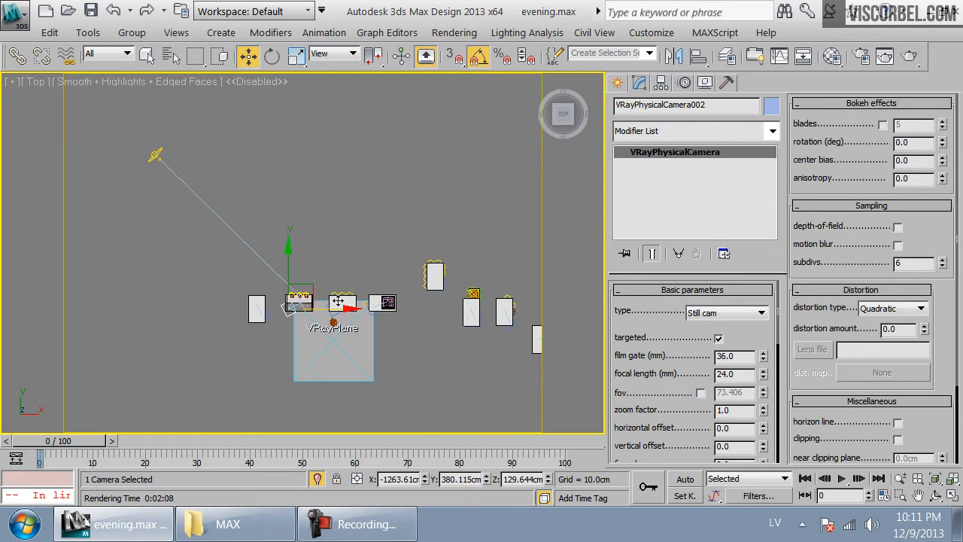
{"action": "scroll", "coordinate": [354, 320], "scroll_direction": "up", "scroll_amount": 6}
{"action": "key", "text": "F3"}
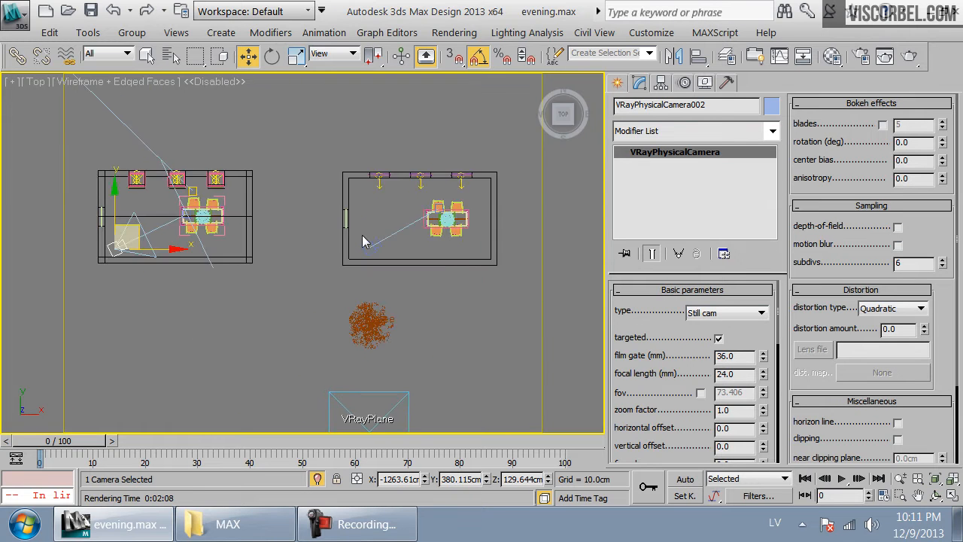
{"action": "left_click", "coordinate": [380, 244]}
{"action": "key", "text": "c"}
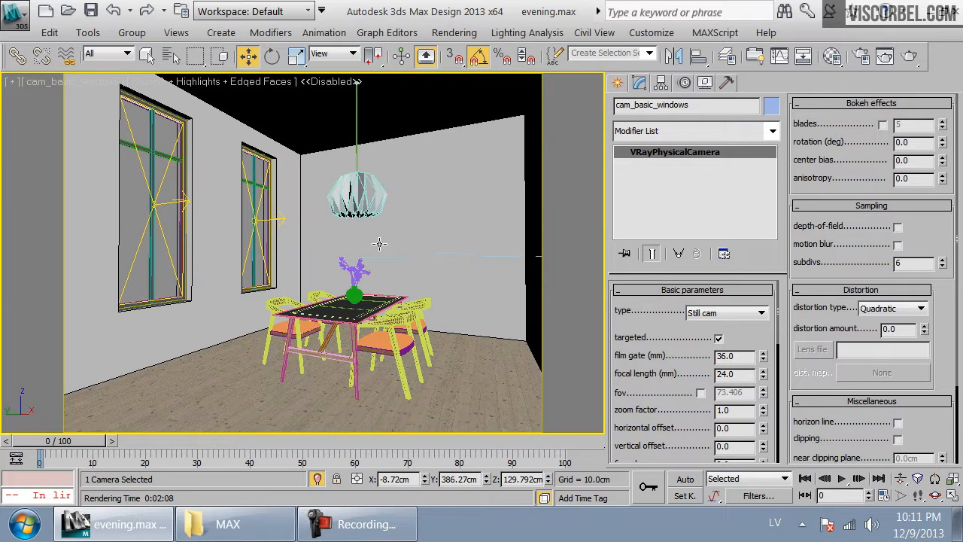
- Examine the window arrangements of the different rooms from outside in top and shaded perspective views
{"action": "key", "text": "t"}
{"action": "key", "text": "z"}
{"action": "middle_click_drag", "start_coordinate": [410, 251], "coordinate": [204, 210]}
{"action": "scroll", "coordinate": [400, 248], "scroll_direction": "down", "scroll_amount": 5}
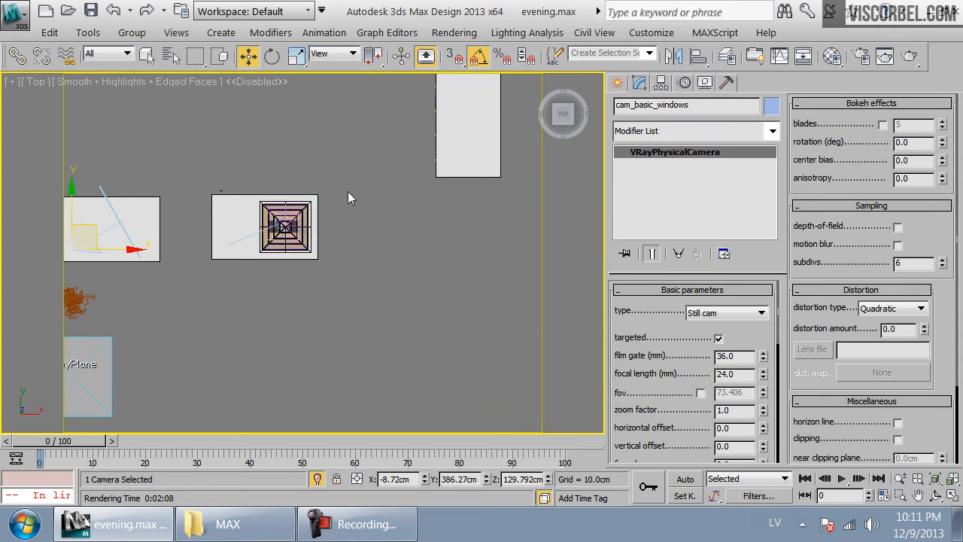
{"action": "left_click", "coordinate": [441, 233]}
{"action": "middle_click_drag", "start_coordinate": [440, 232], "coordinate": [372, 301]}
{"action": "key", "text": "F3"}
{"action": "mouse_move", "coordinate": [322, 114]}
{"action": "left_mouse_down"}
{"action": "mouse_move", "coordinate": [451, 302]}
{"action": "mouse_move", "coordinate": [448, 315]}
{"action": "left_mouse_up"}
{"action": "key", "text": "p"}
{"action": "key", "text": "F3"}
{"action": "middle_click_drag", "start_coordinate": [325, 281], "coordinate": [435, 227], "text": "alt"}
{"action": "middle_click_drag", "start_coordinate": [269, 233], "coordinate": [390, 198], "text": "alt"}
{"action": "left_click", "coordinate": [279, 313]}
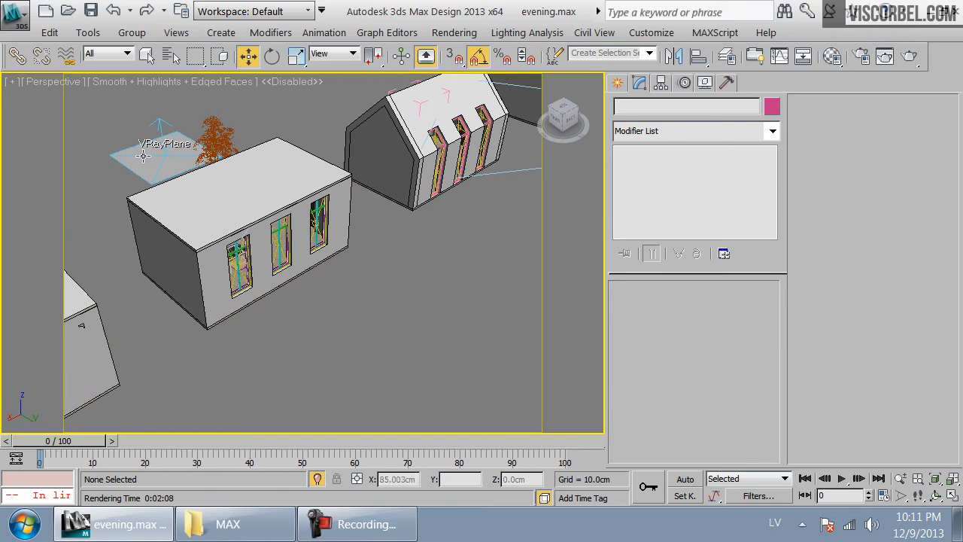
{"action": "middle_click_drag", "start_coordinate": [338, 252], "coordinate": [347, 172], "text": "alt"}
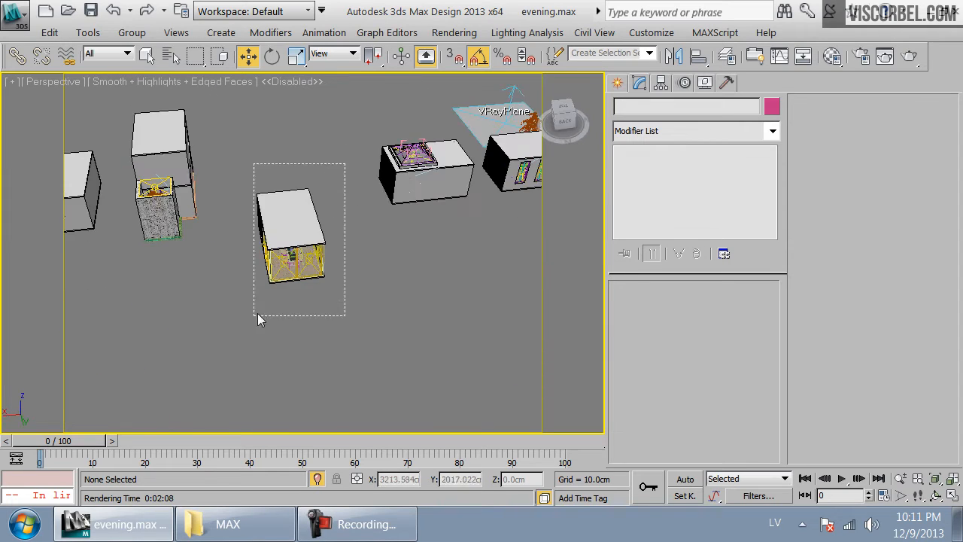
- Frame the room with large glazed walls in the wireframe top view, and select the VRaySun light
{"action": "left_click_drag", "start_coordinate": [255, 321], "coordinate": [262, 304]}
{"action": "key", "text": "t"}
{"action": "key", "text": "z"}
{"action": "key", "text": "F3"}
{"action": "scroll", "coordinate": [309, 278], "scroll_direction": "down", "scroll_amount": 4}
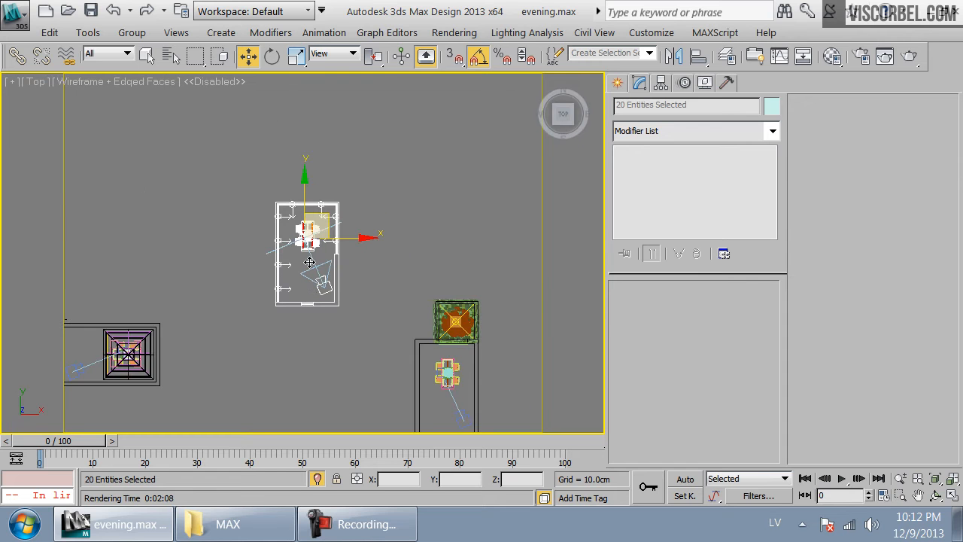
{"action": "scroll", "coordinate": [294, 226], "scroll_direction": "down", "scroll_amount": 6}
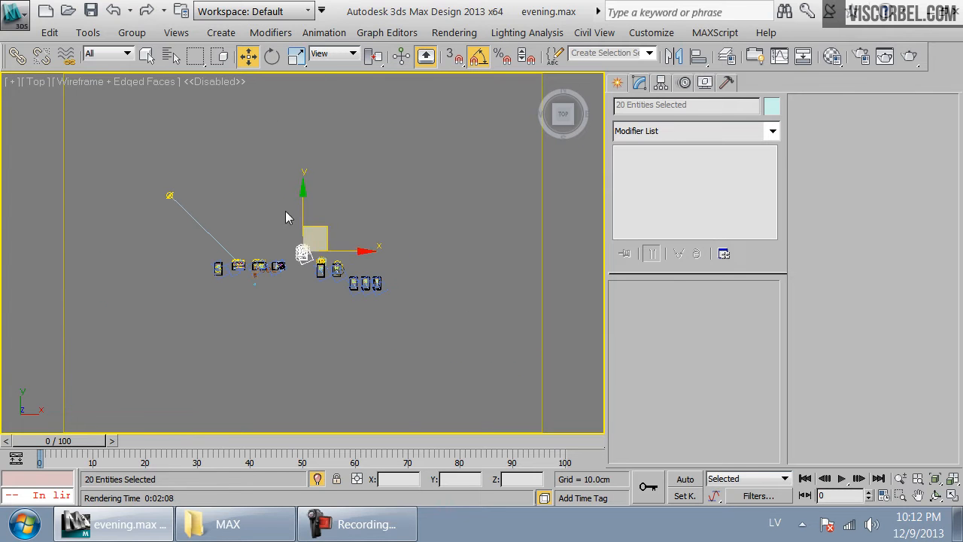
{"action": "left_click", "coordinate": [170, 194]}
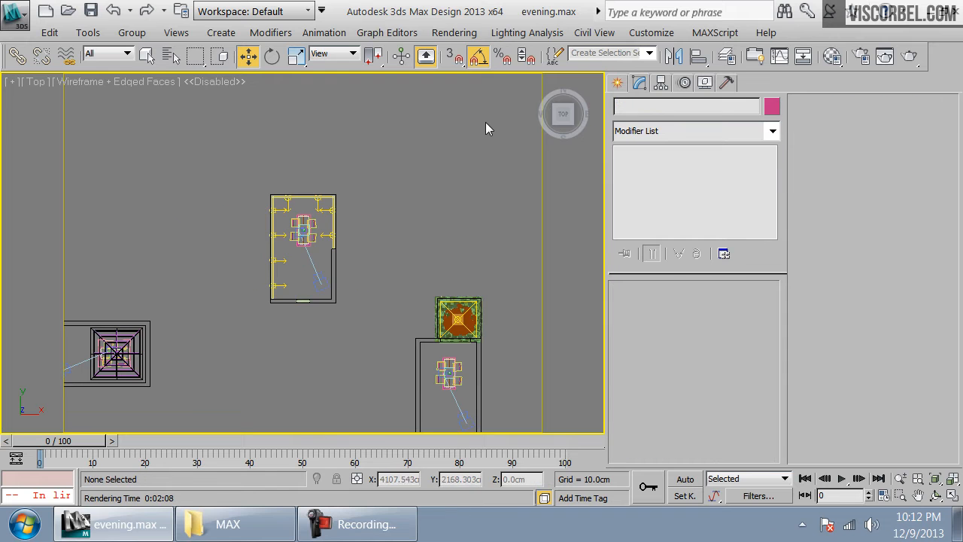
- Clear the environment map in the environment settings and return to the glazed room in the top view
{"action": "left_click", "coordinate": [448, 38]}
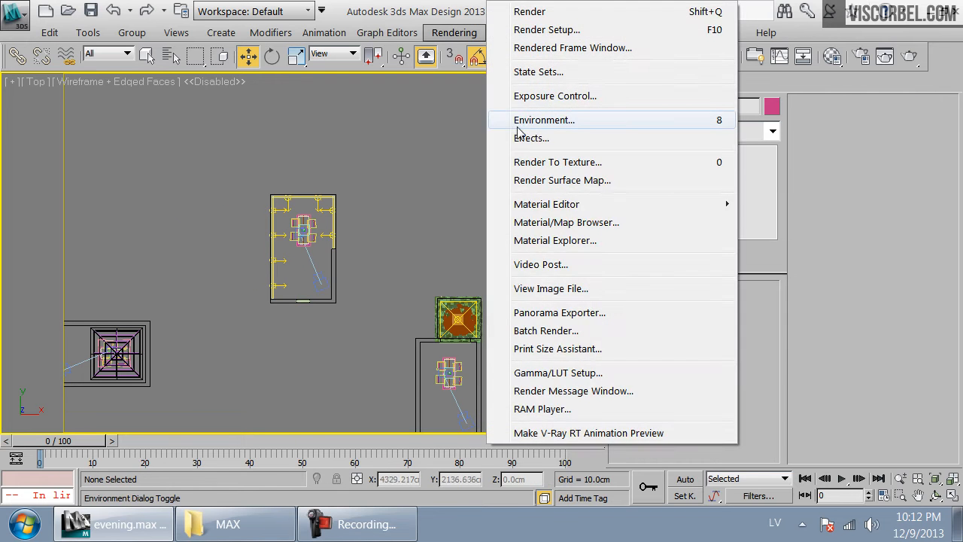
{"action": "left_click", "coordinate": [543, 120]}
{"action": "right_click", "coordinate": [722, 220]}
{"action": "left_click", "coordinate": [762, 261]}
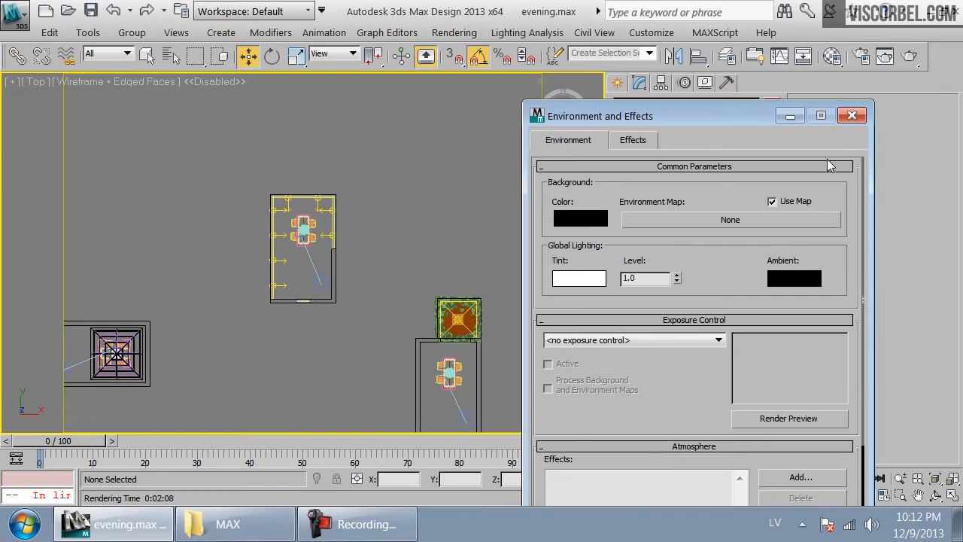
{"action": "left_click", "coordinate": [851, 115]}
{"action": "scroll", "coordinate": [305, 253], "scroll_direction": "up", "scroll_amount": 5}
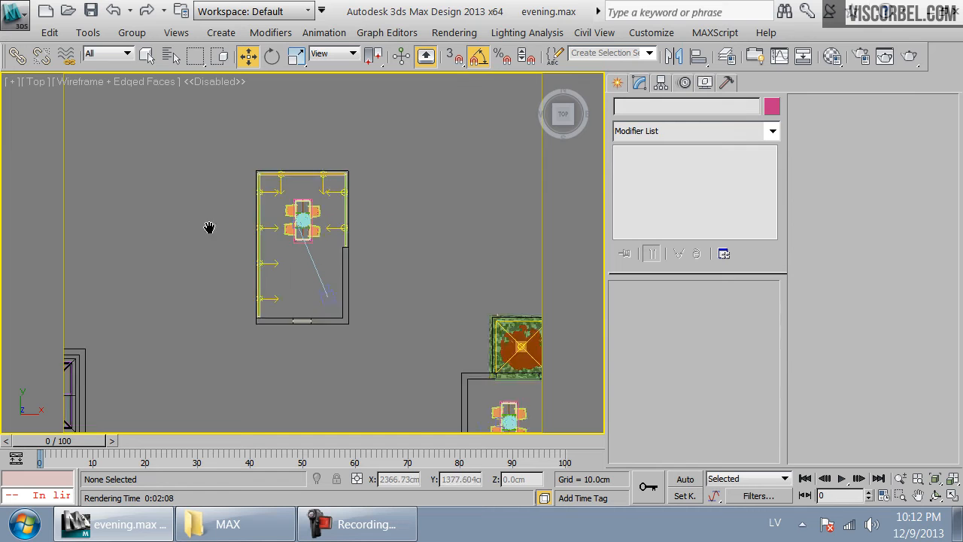
- Create a Dome-type VRayLight in the empty area outside the glazed room in the top view
{"action": "left_click", "coordinate": [616, 82]}
{"action": "left_click", "coordinate": [664, 111]}
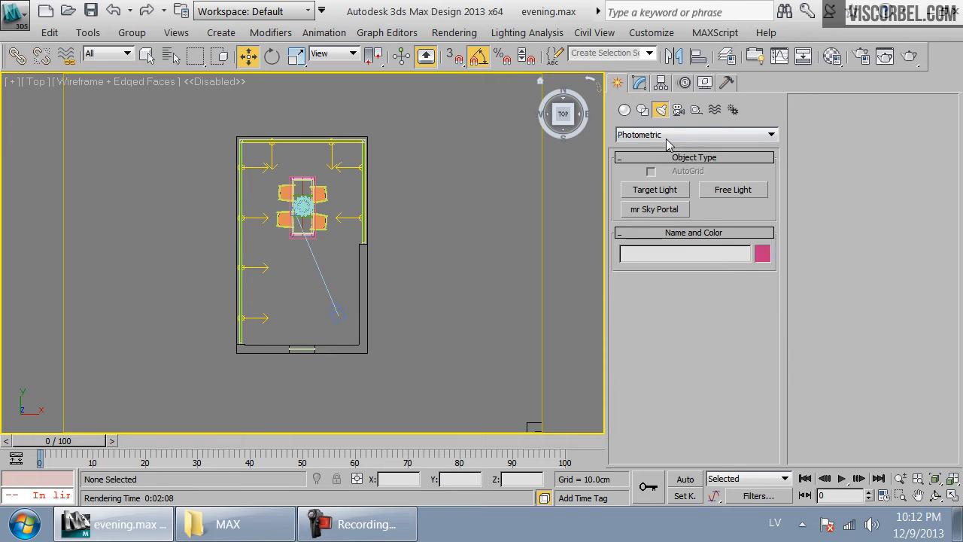
{"action": "left_click", "coordinate": [662, 133]}
{"action": "left_click", "coordinate": [647, 176]}
{"action": "left_click", "coordinate": [654, 189]}
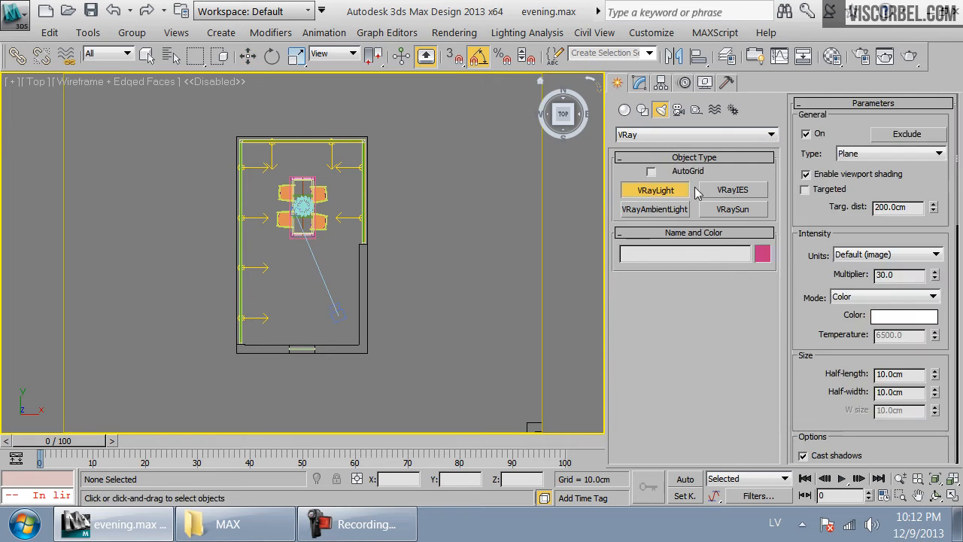
{"action": "left_click", "coordinate": [857, 154]}
{"action": "left_click", "coordinate": [856, 177]}
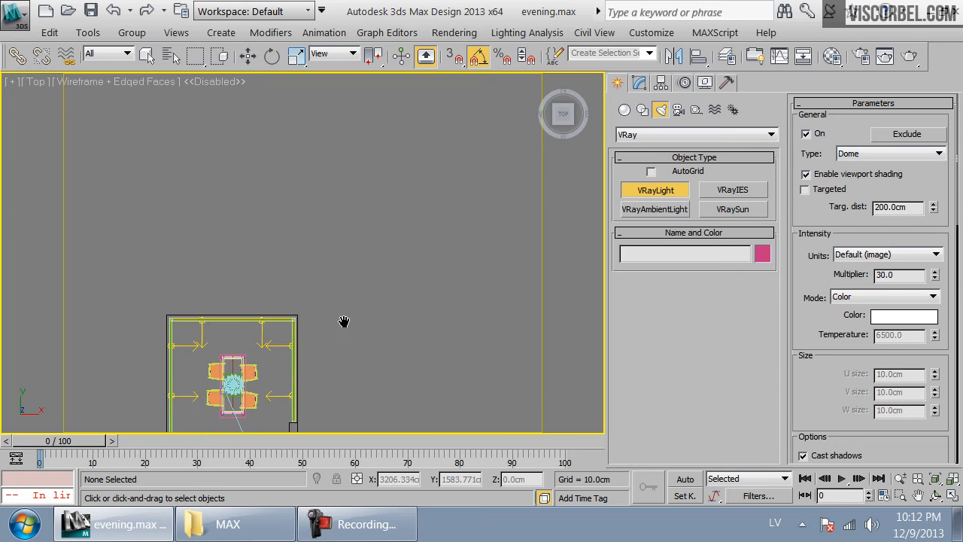
{"action": "middle_click_drag", "start_coordinate": [389, 242], "coordinate": [380, 219]}
{"action": "left_click", "coordinate": [381, 220]}
- Make the dome light a full spherical dome and set its texture resolution to 500
{"action": "scroll", "coordinate": [816, 384], "scroll_direction": "down", "scroll_amount": 10}
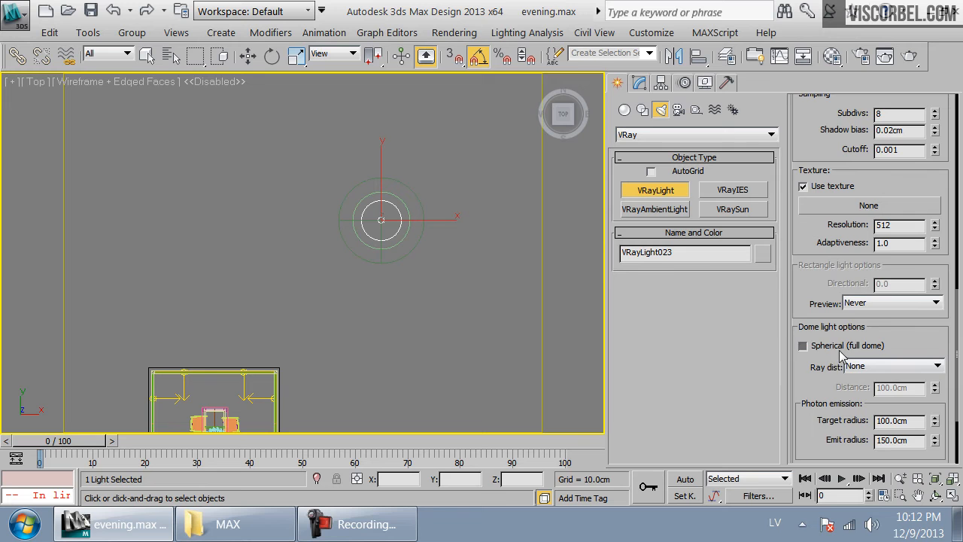
{"action": "scroll", "coordinate": [837, 314], "scroll_direction": "up", "scroll_amount": 2}
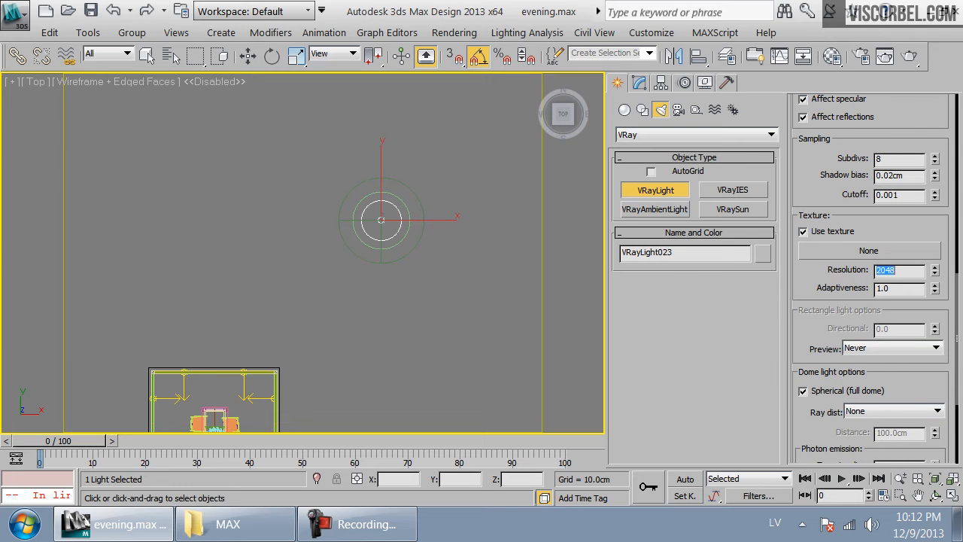
{"action": "middle_click_drag", "start_coordinate": [335, 237], "coordinate": [368, 269]}
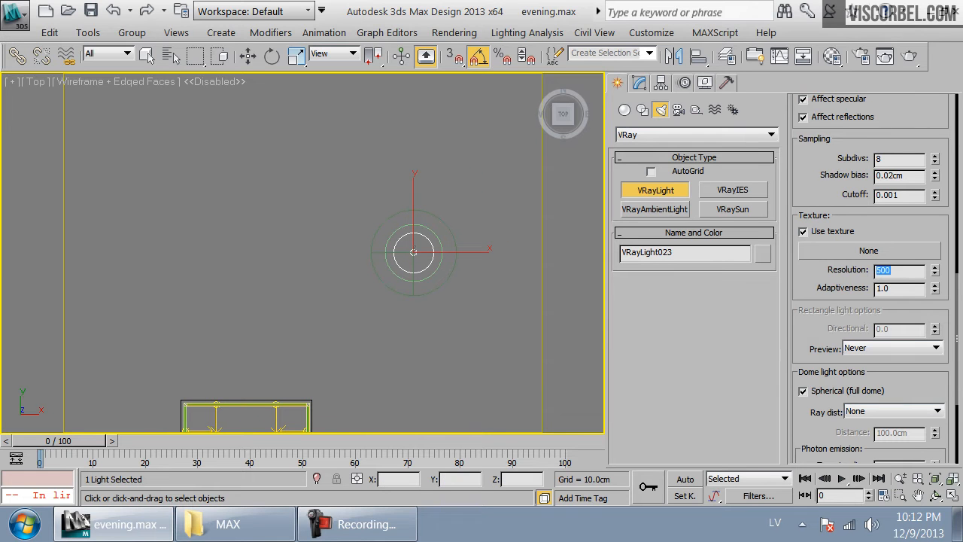
{"action": "middle_click_drag", "start_coordinate": [375, 241], "coordinate": [354, 258]}
- Create a VRayHDRI map in the second sample slot of the Material Editor
{"action": "key", "text": "m"}
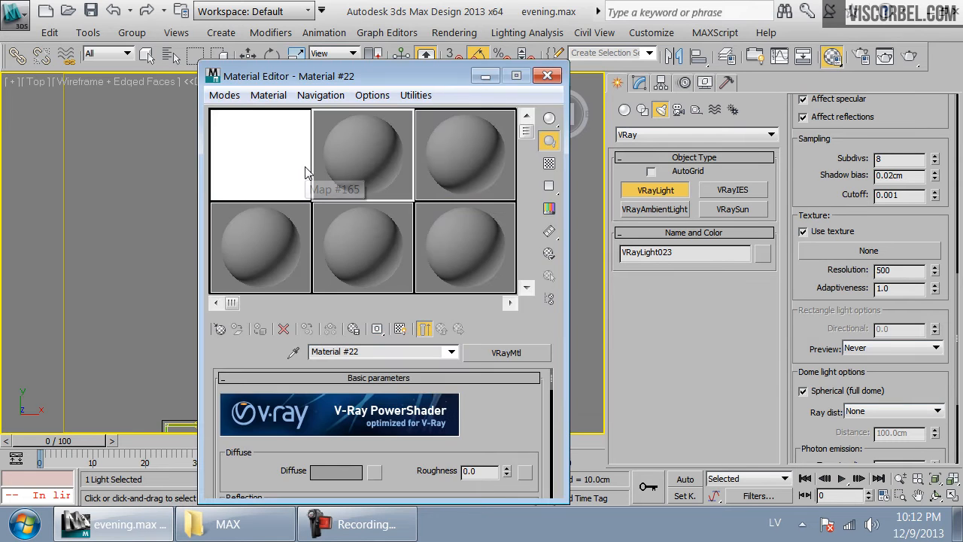
{"action": "left_click", "coordinate": [219, 329]}
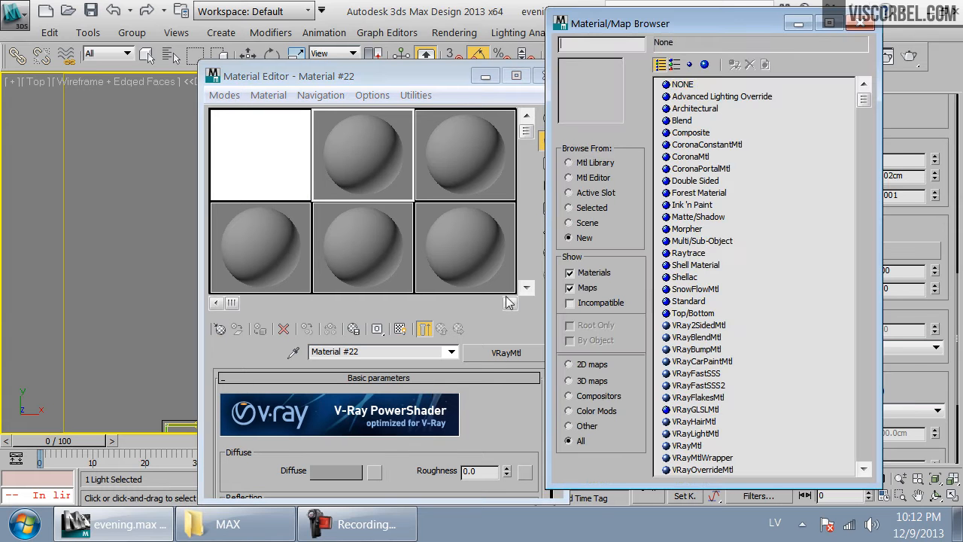
{"action": "left_click", "coordinate": [702, 241]}
{"action": "scroll", "coordinate": [700, 374], "scroll_direction": "down", "scroll_amount": 15}
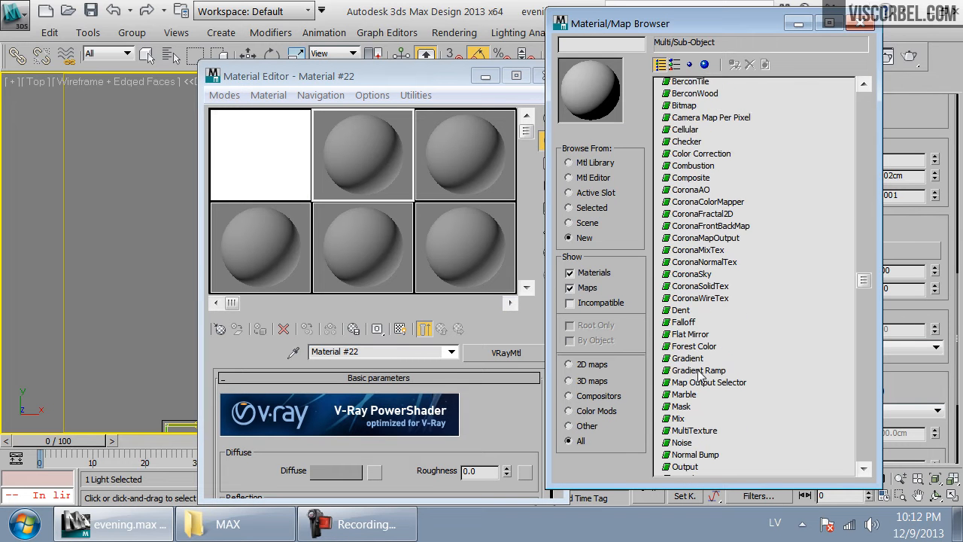
{"action": "scroll", "coordinate": [699, 374], "scroll_direction": "down", "scroll_amount": 10}
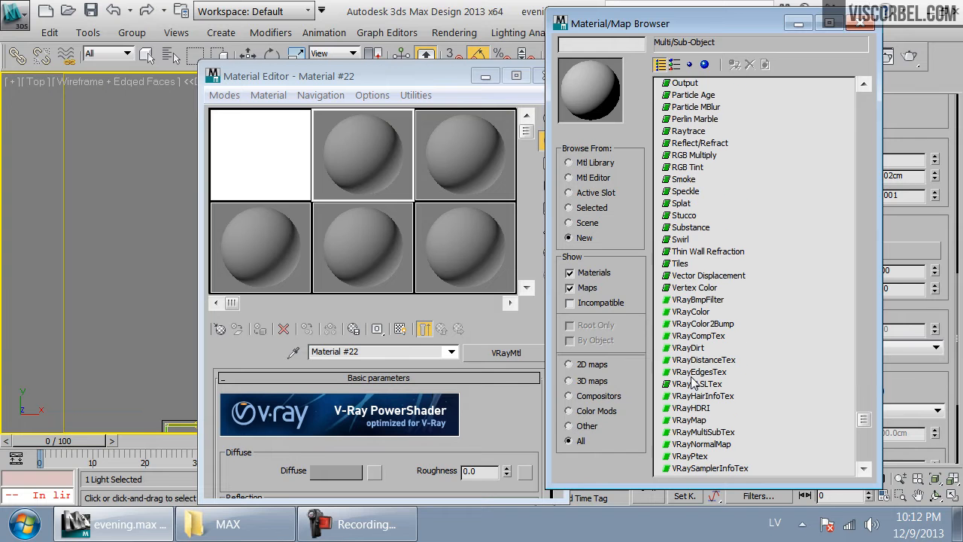
{"action": "double_click", "coordinate": [686, 408]}
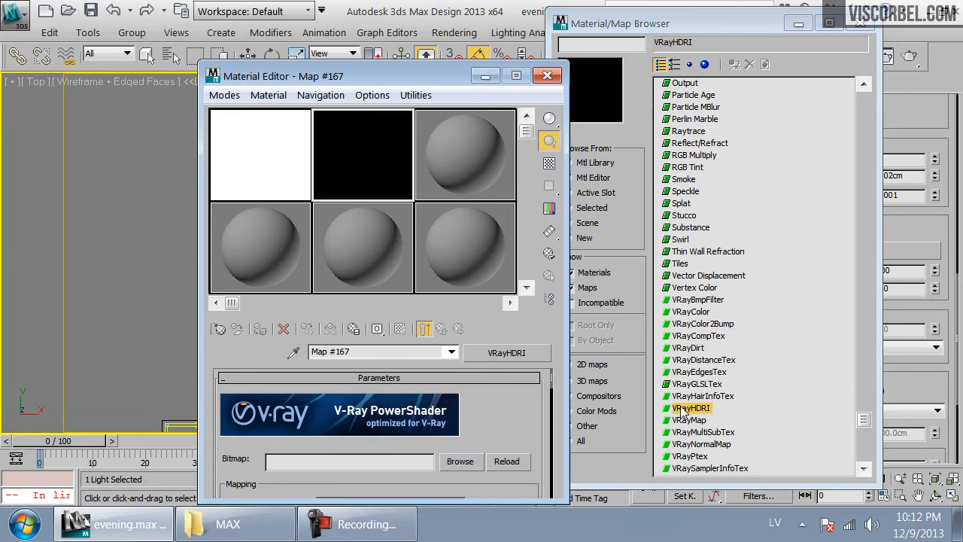
{"action": "left_click", "coordinate": [860, 23]}
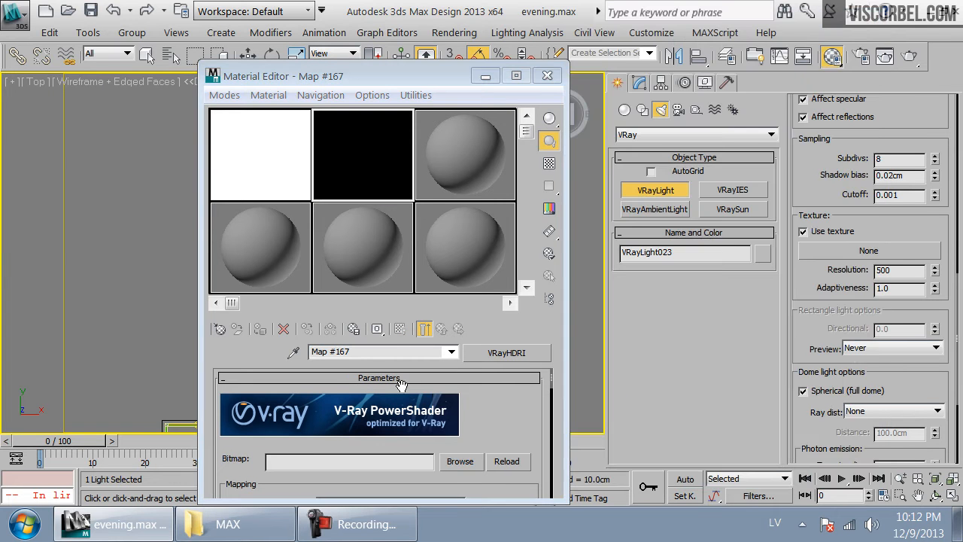
- Load the OpenEXR evening sky image from disk as the VRayHDRI map's bitmap
{"action": "left_click", "coordinate": [450, 461]}
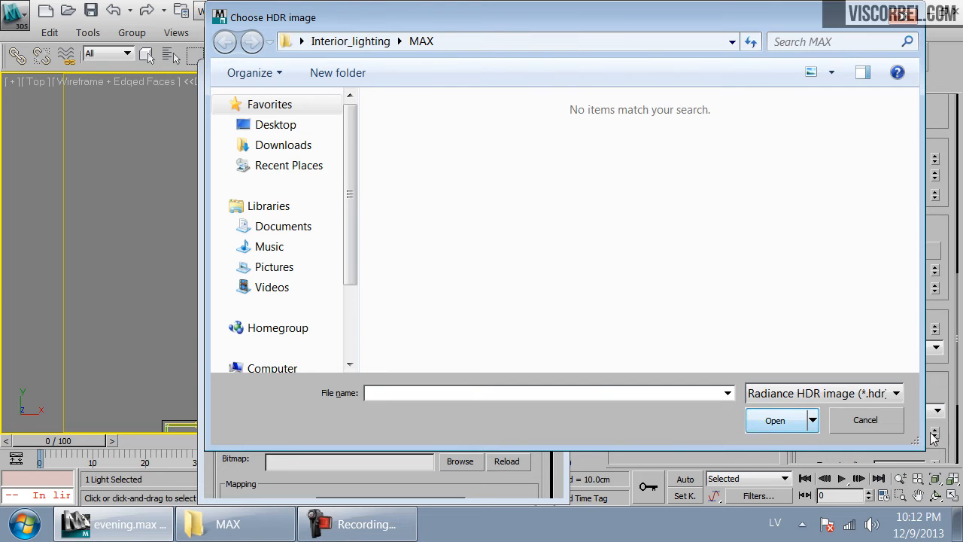
{"action": "left_click", "coordinate": [862, 394]}
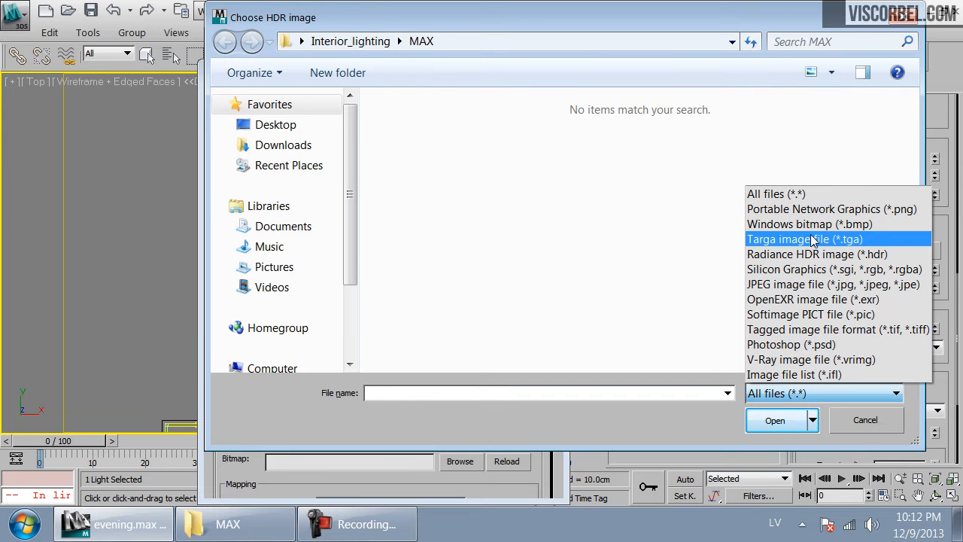
{"action": "left_click", "coordinate": [817, 299]}
{"action": "double_click", "coordinate": [442, 155]}
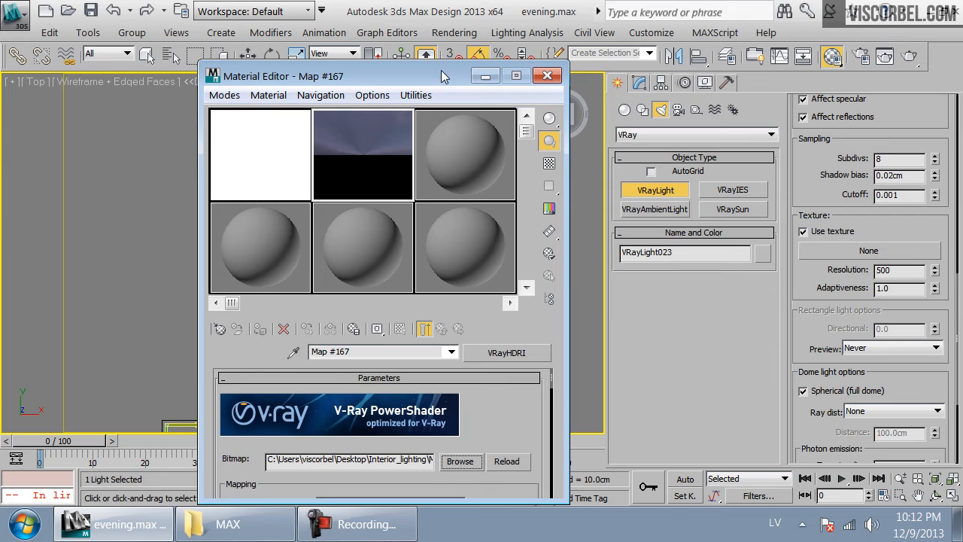
- Set the VRayHDRI map's mapping type to Spherical
{"action": "left_click_drag", "start_coordinate": [441, 75], "coordinate": [440, 42]}
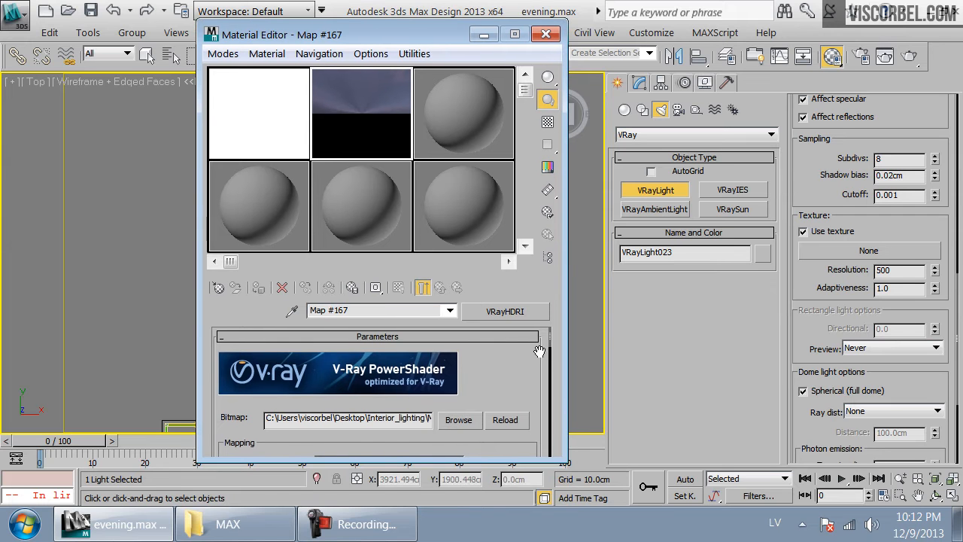
{"action": "scroll", "coordinate": [452, 346], "scroll_direction": "down", "scroll_amount": 3}
{"action": "left_click", "coordinate": [371, 350]}
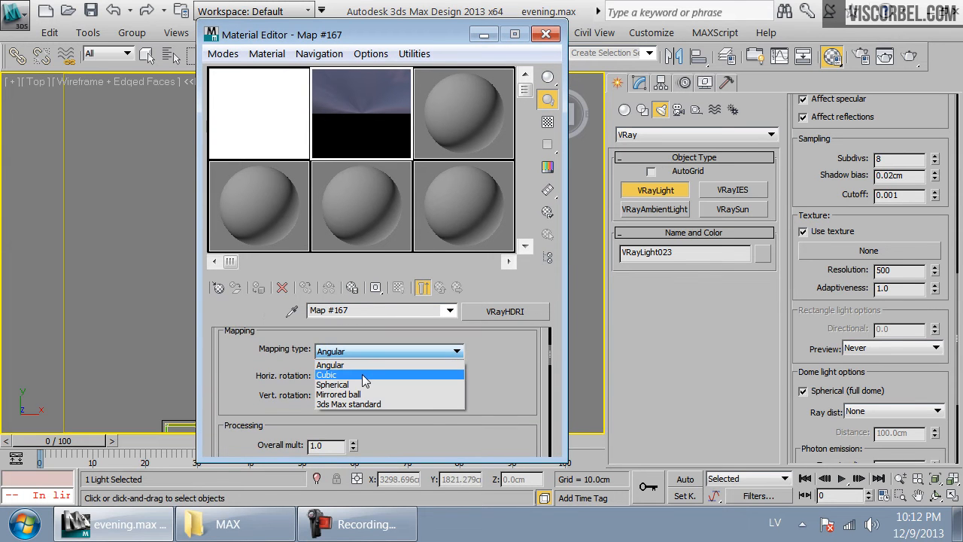
{"action": "left_click", "coordinate": [362, 383]}
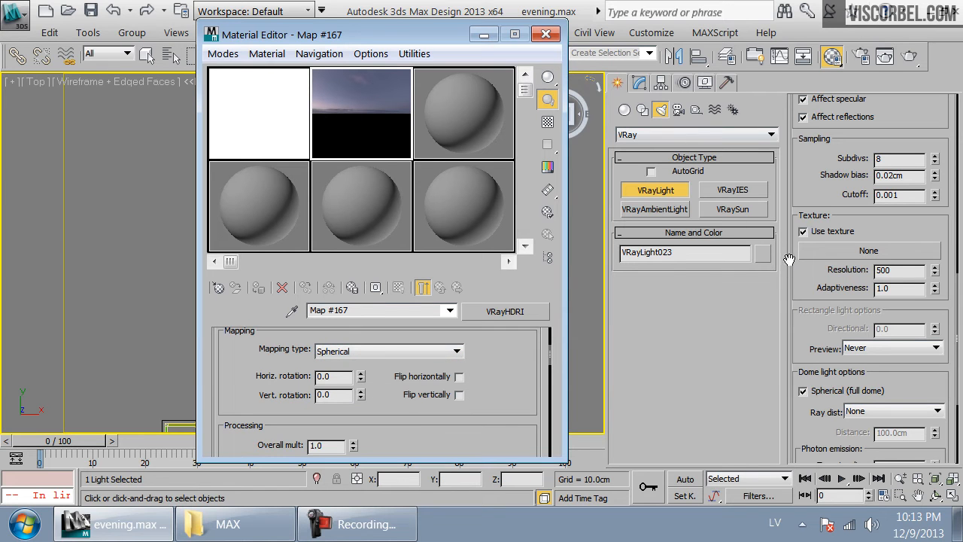
- Assign the VRayHDRI map as an instance to the dome light's texture
{"action": "left_click_drag", "start_coordinate": [387, 146], "coordinate": [828, 253]}
{"action": "left_click", "coordinate": [639, 82]}
{"action": "scroll", "coordinate": [699, 376], "scroll_direction": "down", "scroll_amount": 10}
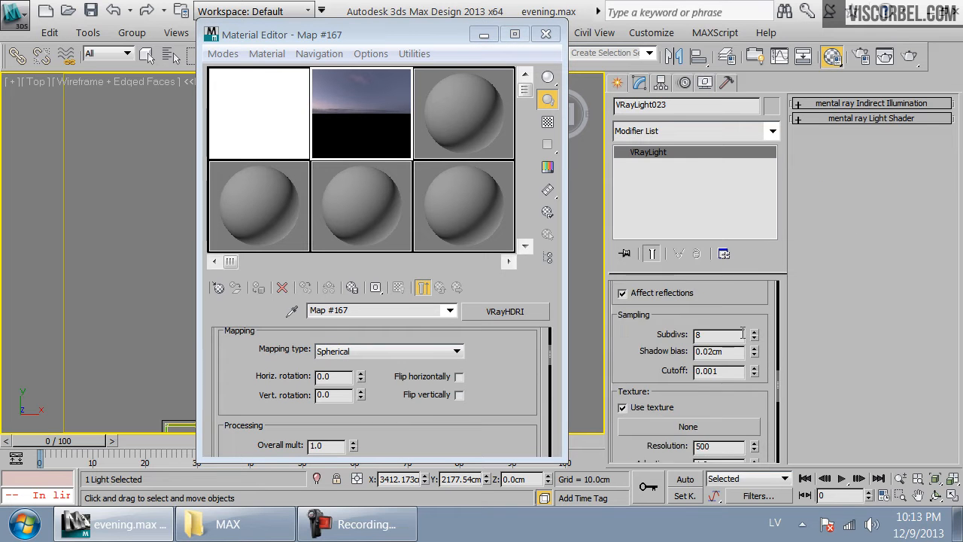
{"action": "left_click_drag", "start_coordinate": [369, 113], "coordinate": [745, 296]}
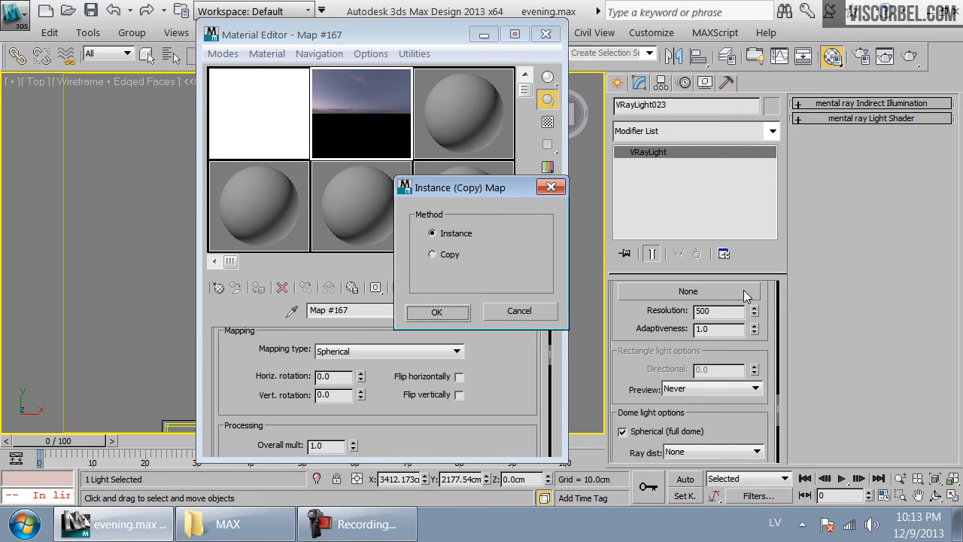
{"action": "left_click", "coordinate": [435, 312]}
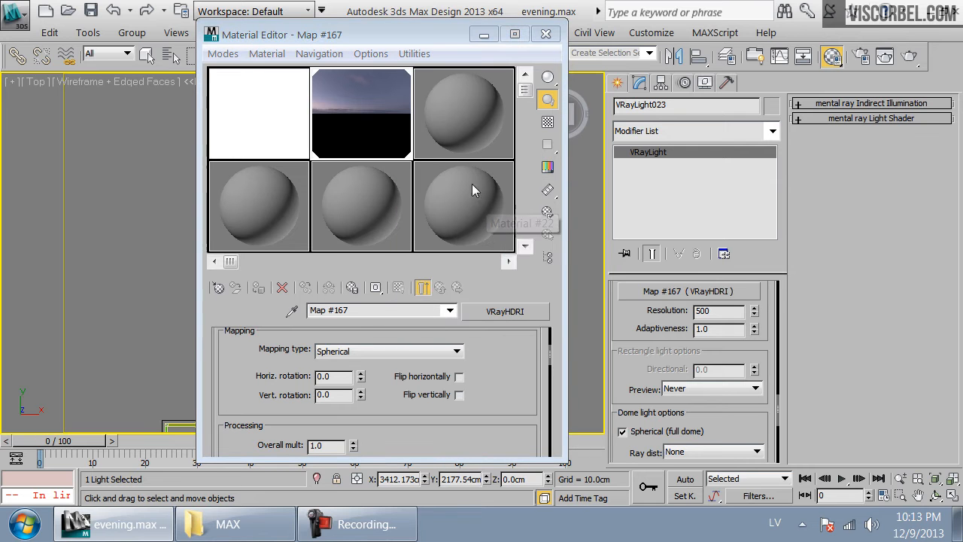
- Test-render the glazed room through its V-Ray physical camera in shaded view, and close the frame buffer
{"action": "left_click_drag", "start_coordinate": [421, 35], "coordinate": [867, 145]}
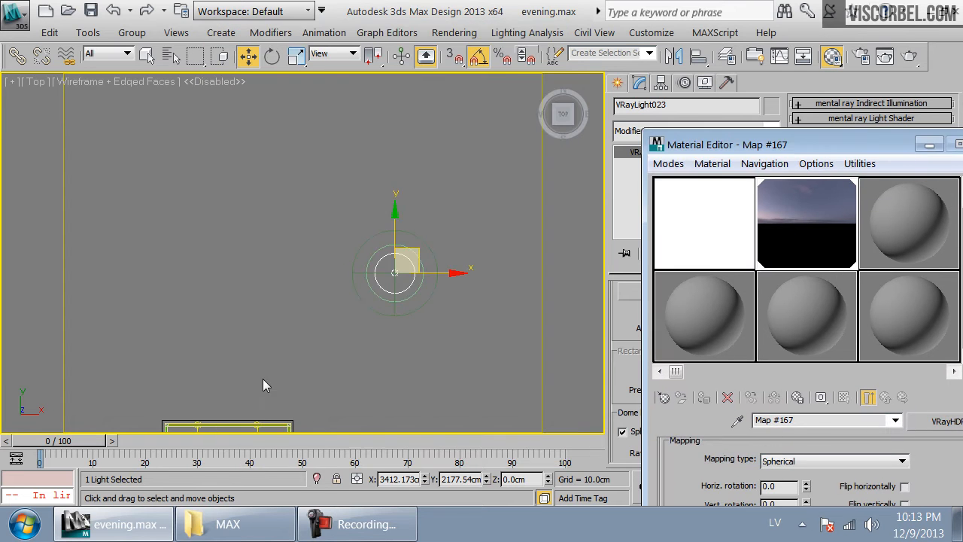
{"action": "key", "text": "shift+z"}
{"action": "left_click", "coordinate": [361, 413]}
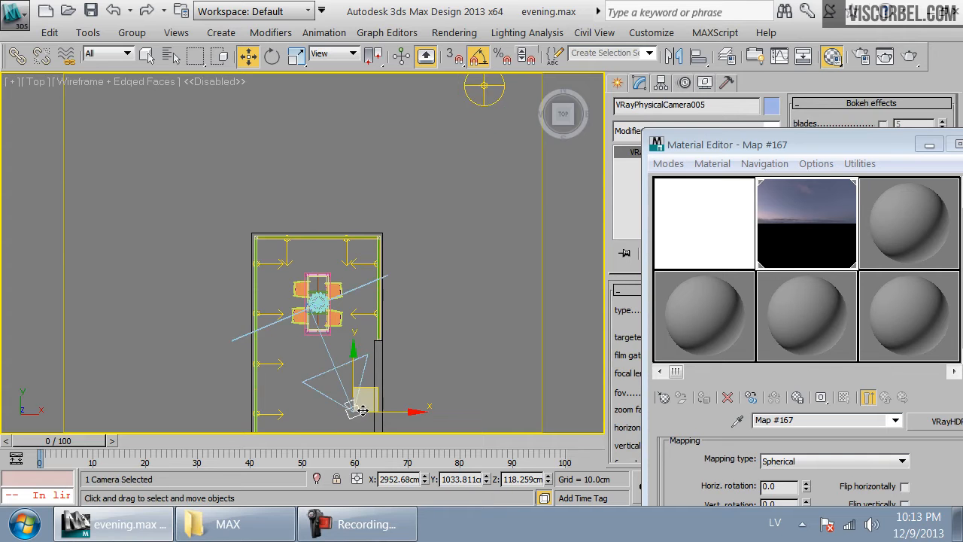
{"action": "key", "text": "c"}
{"action": "key", "text": "F3"}
{"action": "left_click", "coordinate": [905, 60]}
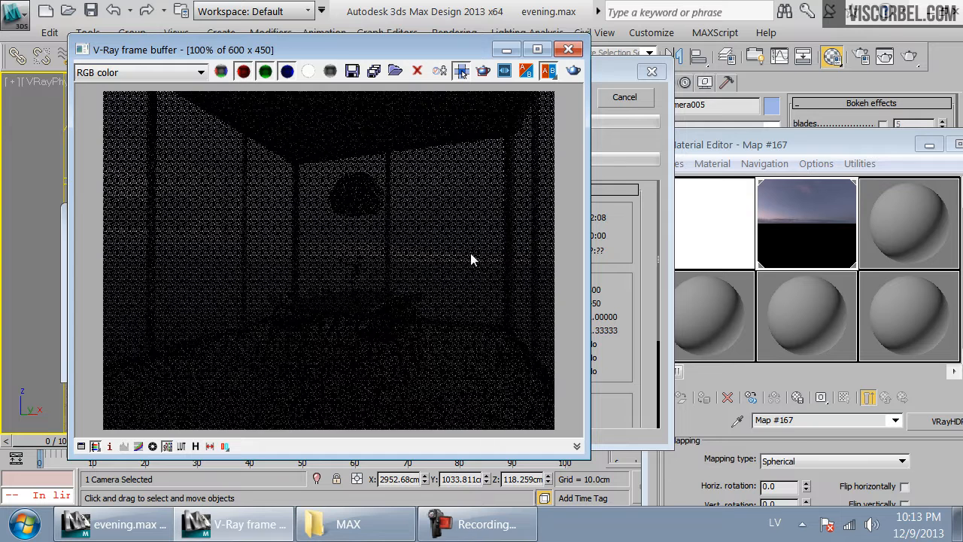
{"action": "left_click", "coordinate": [575, 49]}
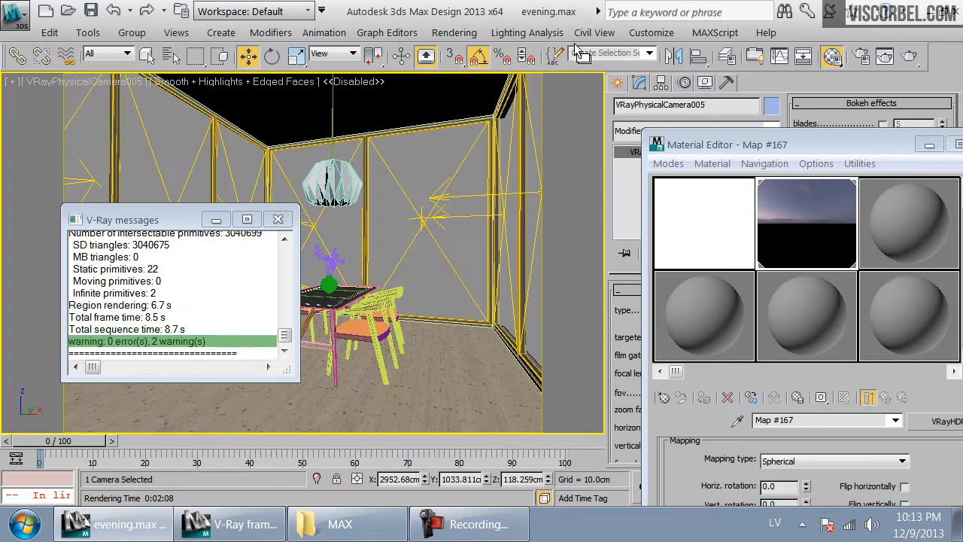
- Set the glazed room camera's shutter speed to 2 and its film speed (ISO) to 400
{"action": "left_click_drag", "start_coordinate": [807, 143], "coordinate": [714, 240]}
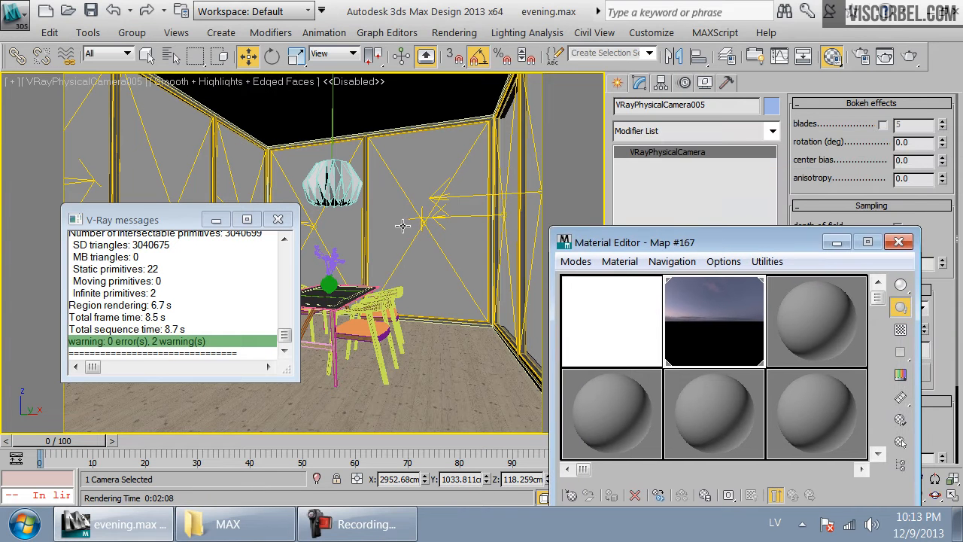
{"action": "left_click", "coordinate": [278, 219]}
{"action": "left_click_drag", "start_coordinate": [719, 242], "coordinate": [388, 137]}
{"action": "scroll", "coordinate": [620, 376], "scroll_direction": "down", "scroll_amount": 5}
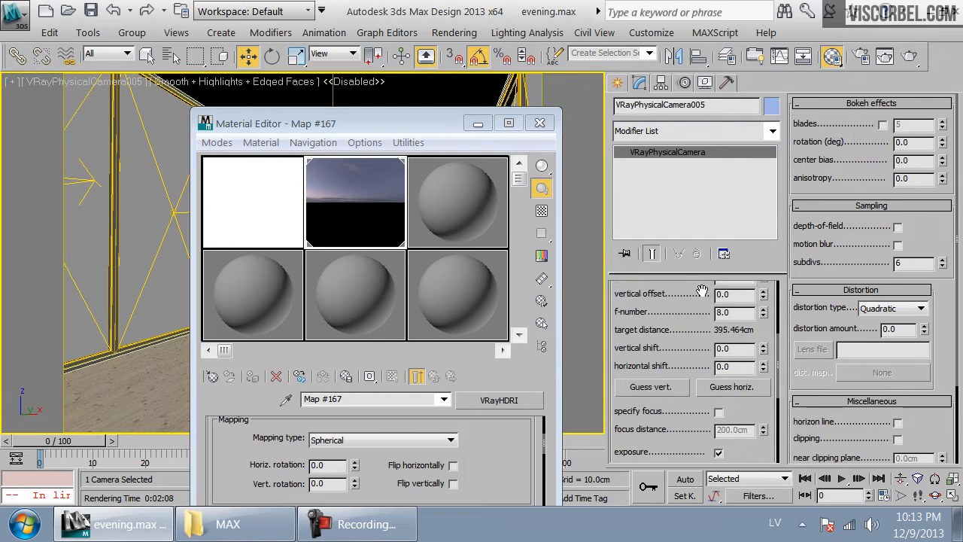
{"action": "type", "text": "2"}
{"action": "key", "text": "Return"}
{"action": "key", "text": "Tab"}
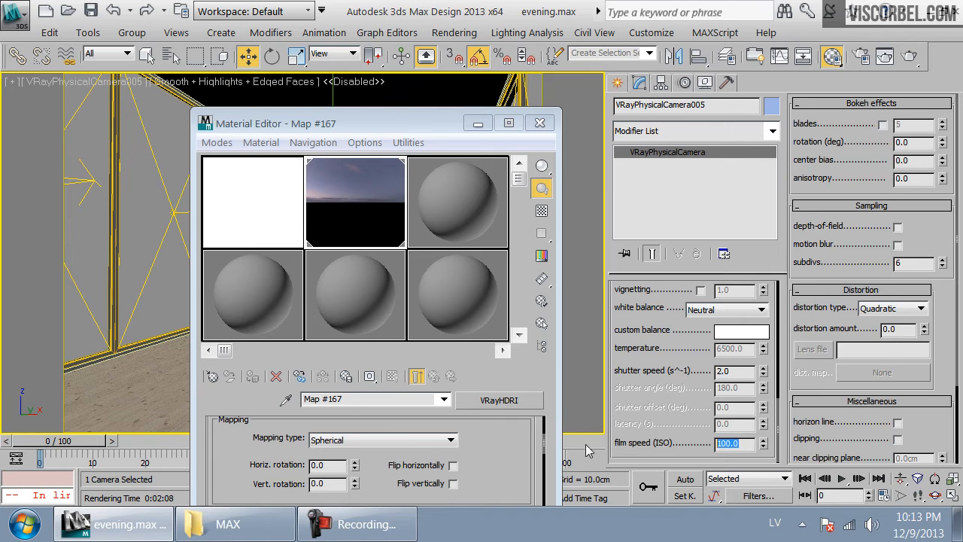
{"action": "type", "text": "400"}
{"action": "key", "text": "Return"}
- Select the dome light in the top view and set its intensity multiplier to 1
{"action": "left_click_drag", "start_coordinate": [436, 126], "coordinate": [749, 384]}
{"action": "key", "text": "t"}
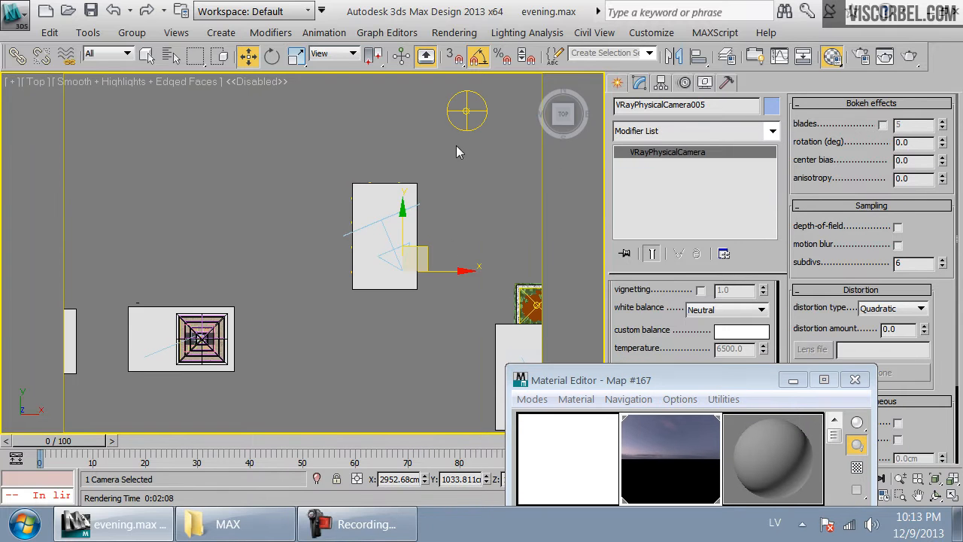
{"action": "left_click", "coordinate": [475, 111]}
{"action": "left_click_drag", "start_coordinate": [709, 382], "coordinate": [231, 234]}
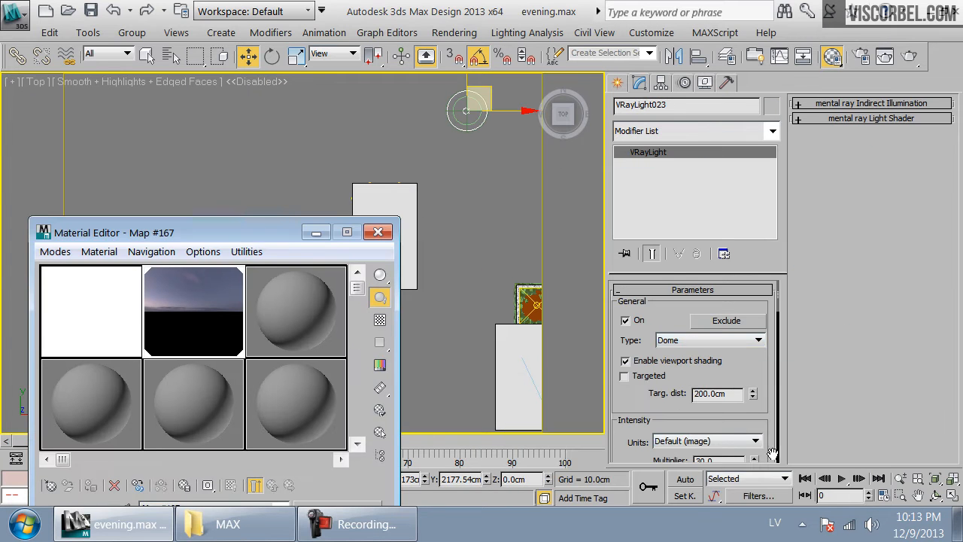
{"action": "left_click_drag", "start_coordinate": [709, 428], "coordinate": [709, 360]}
{"action": "double_click", "coordinate": [711, 391]}
{"action": "type", "text": "1"}
{"action": "key", "text": "Return"}
{"action": "scroll", "coordinate": [496, 254], "scroll_direction": "up", "scroll_amount": 4}
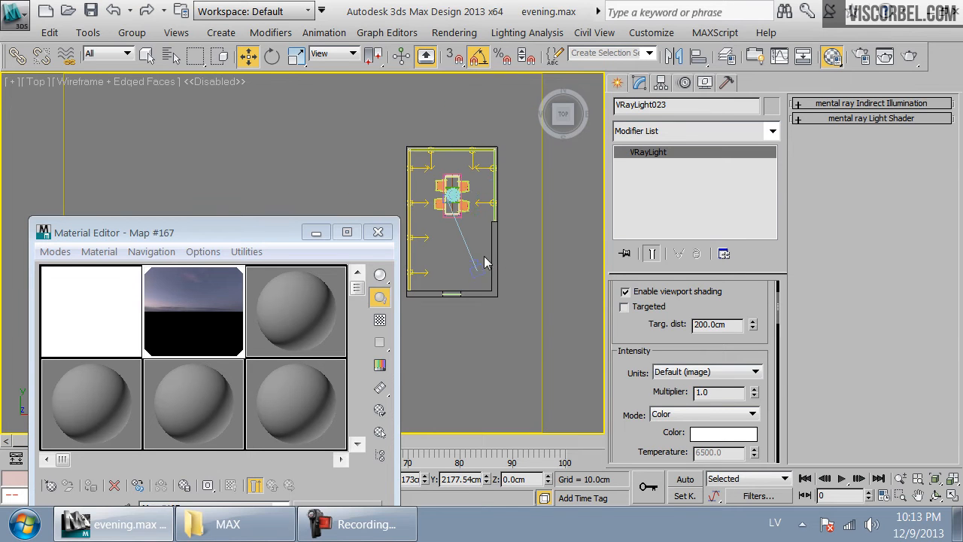
- Test-render the glazed room from its physical camera with the revised dome light and exposure, cancel the render and close the frame buffer
{"action": "left_click", "coordinate": [483, 266]}
{"action": "key", "text": "c"}
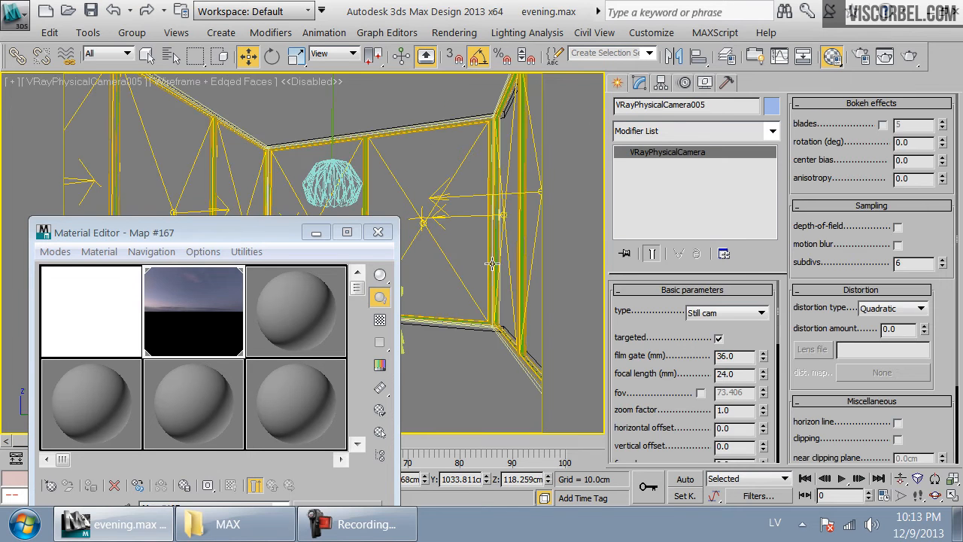
{"action": "left_click", "coordinate": [909, 64]}
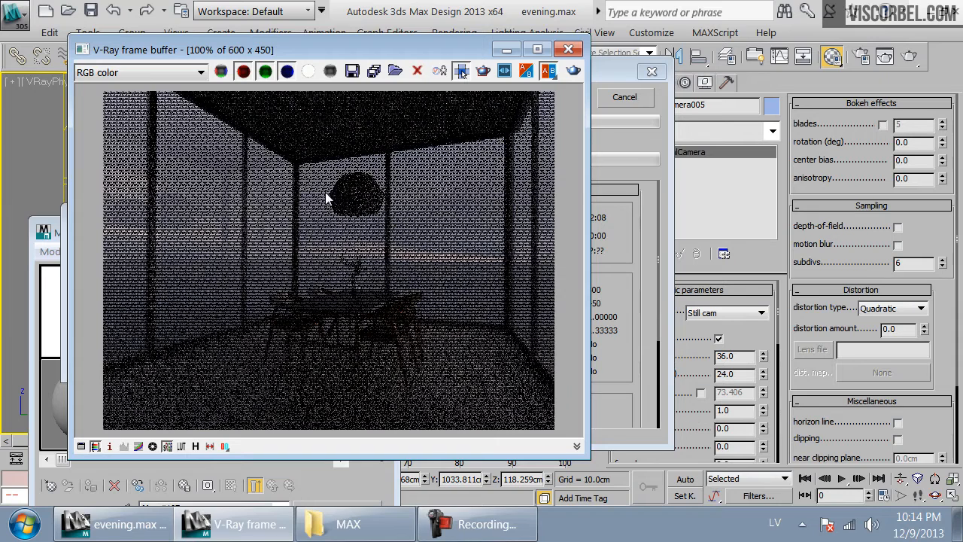
{"action": "left_click", "coordinate": [638, 100]}
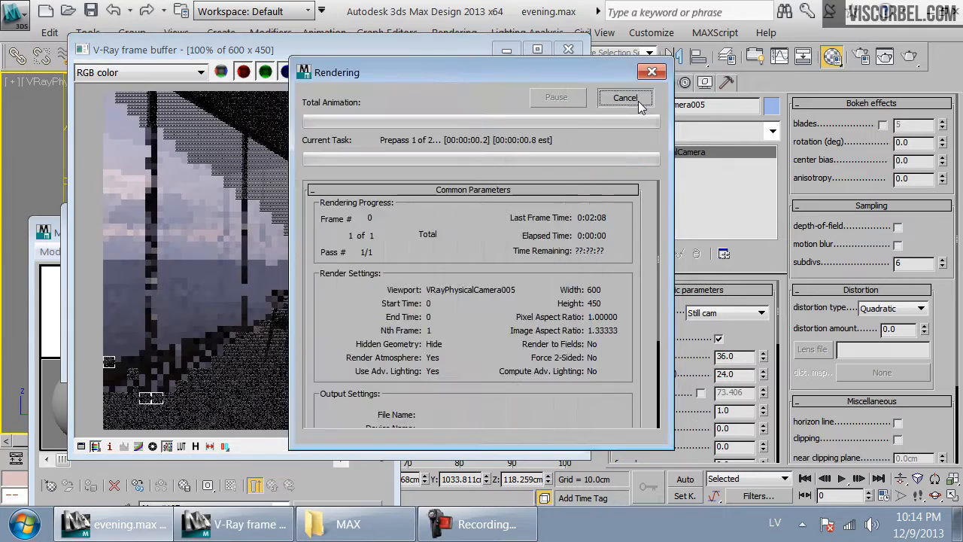
{"action": "left_click", "coordinate": [568, 50]}
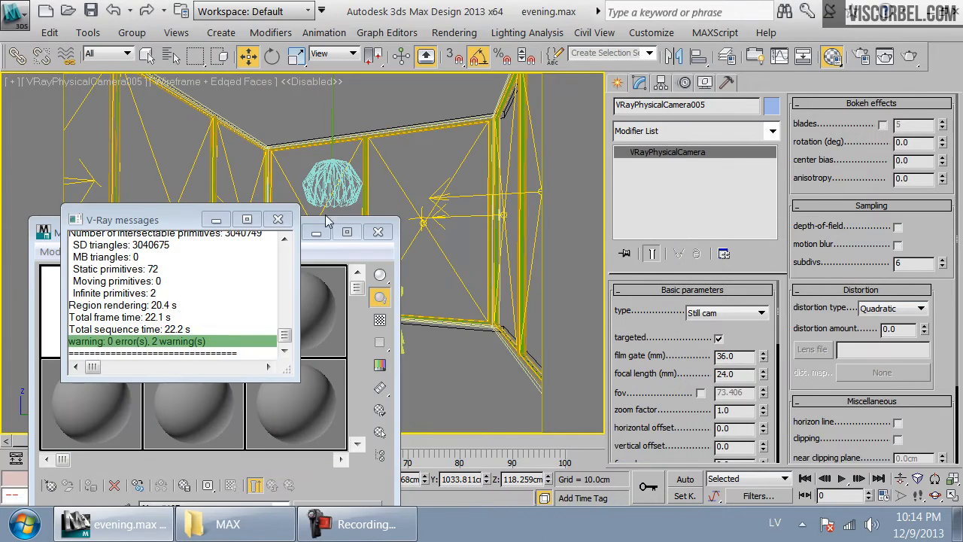
- Bring the HDRI map's color space settings into view in the Material Editor and test-render the glazed room from its physical camera
{"action": "left_click", "coordinate": [277, 218]}
{"action": "left_click_drag", "start_coordinate": [266, 234], "coordinate": [410, 42]}
{"action": "left_click_drag", "start_coordinate": [485, 406], "coordinate": [490, 175]}
{"action": "left_click", "coordinate": [907, 58]}
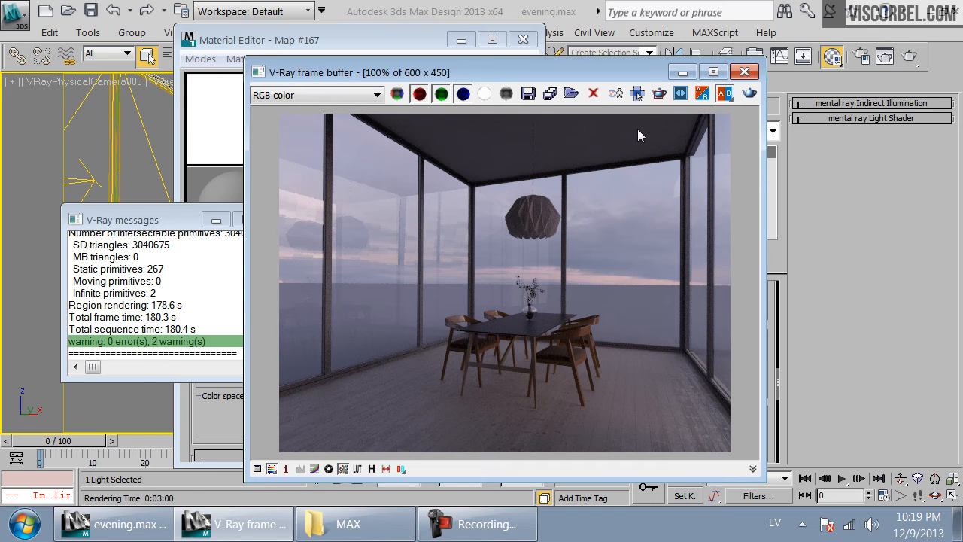
- Set the inverse gamma of the dome light's HDRI map to 0.7 for a more contrasty evening sky
{"action": "left_click_drag", "start_coordinate": [638, 73], "coordinate": [710, 75]}
{"action": "left_click", "coordinate": [485, 259]}
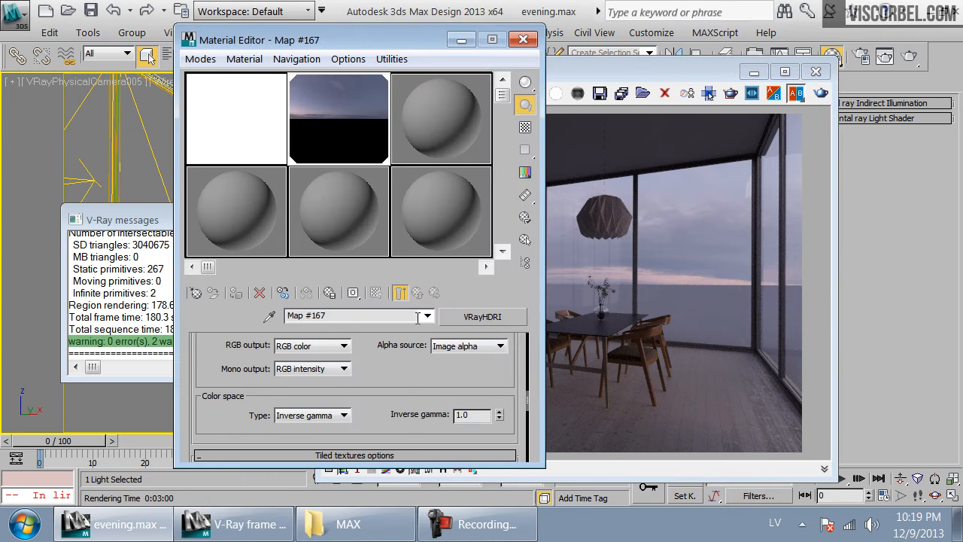
{"action": "left_click_drag", "start_coordinate": [404, 403], "coordinate": [434, 420]}
{"action": "double_click", "coordinate": [479, 435]}
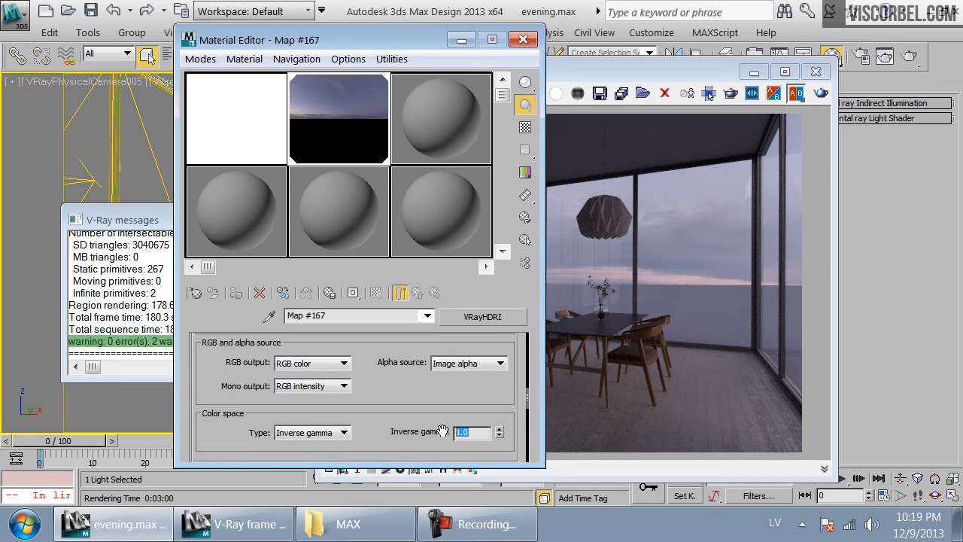
{"action": "type", "text": "0.7"}
{"action": "key", "text": "Return"}
- Raise the overall multiplier of the dome light's HDRI map to 1.6
{"action": "scroll", "coordinate": [428, 413], "scroll_direction": "up", "scroll_amount": 5}
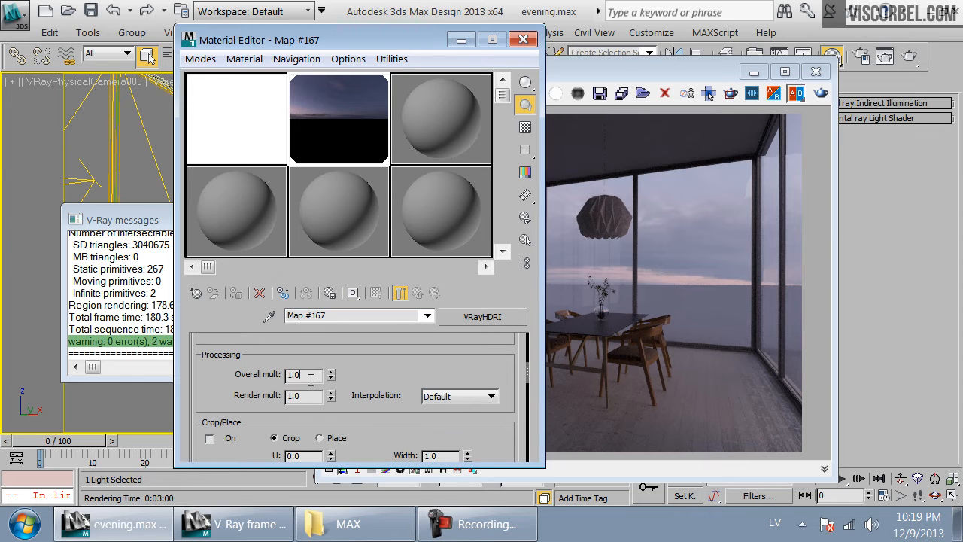
{"action": "left_click_drag", "start_coordinate": [315, 377], "coordinate": [160, 375]}
{"action": "type", "text": "1.6"}
{"action": "key", "text": "Return"}
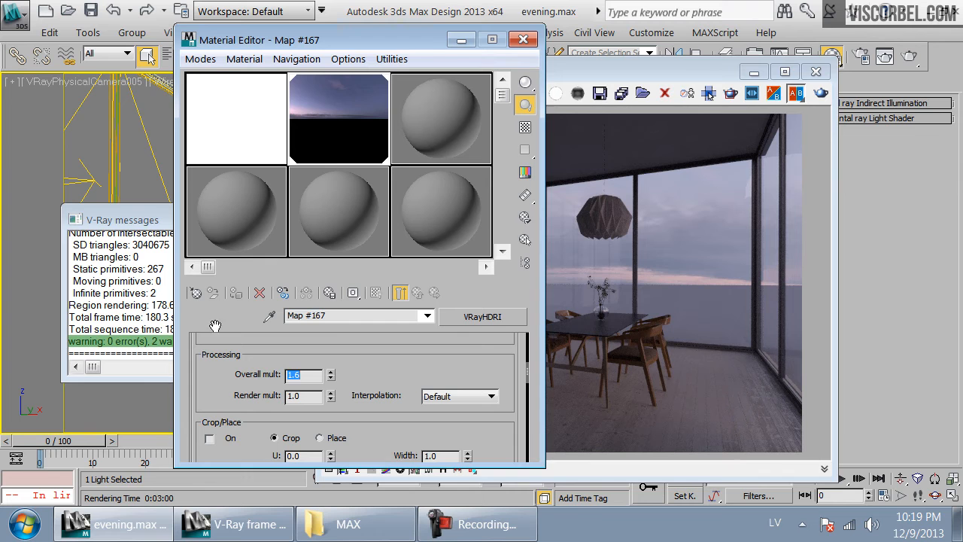
- Re-render the glazed room with the adjusted HDRI sky, examine the lamp and sky up close, and close the render and material windows
{"action": "left_click", "coordinate": [678, 243]}
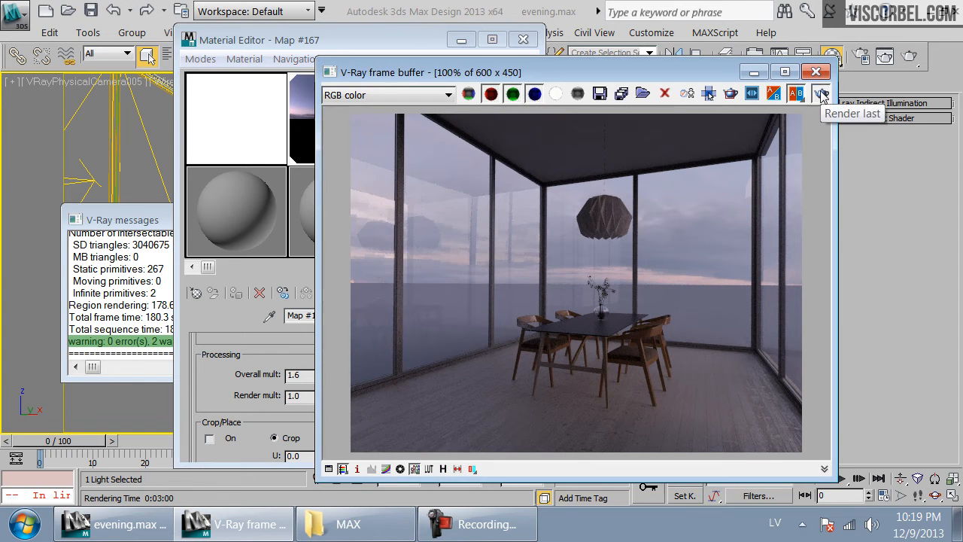
{"action": "left_click", "coordinate": [821, 93]}
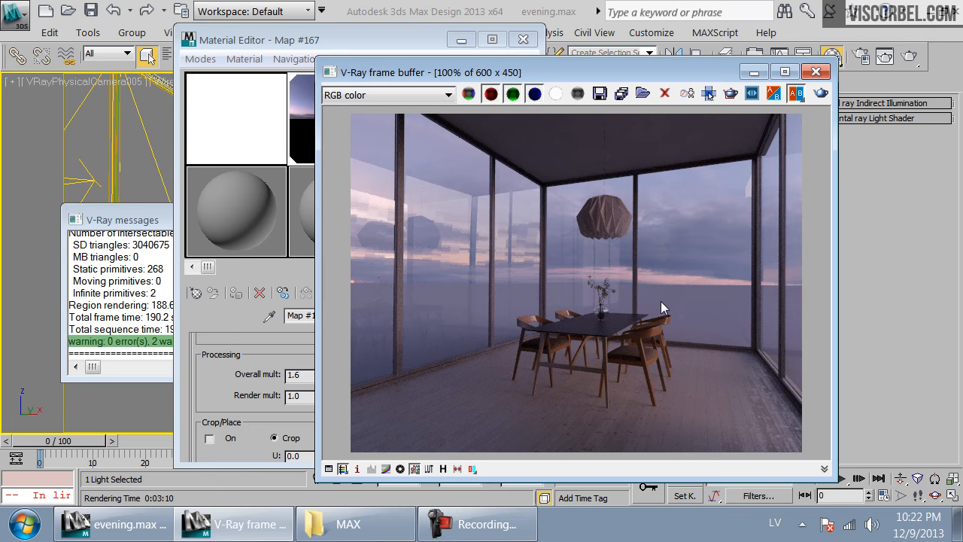
{"action": "scroll", "coordinate": [657, 365], "scroll_direction": "up", "scroll_amount": 1}
{"action": "middle_click_drag", "start_coordinate": [657, 370], "coordinate": [628, 272]}
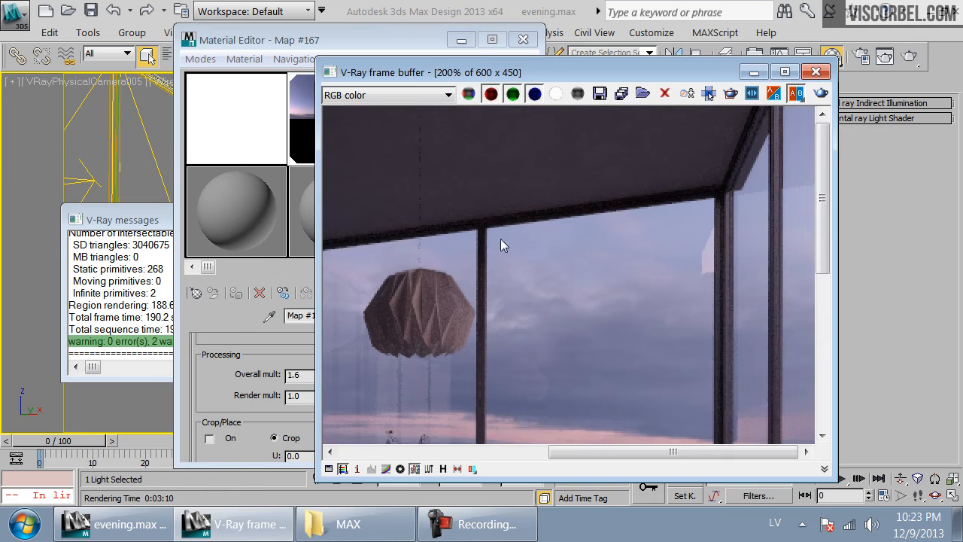
{"action": "middle_click_drag", "start_coordinate": [519, 229], "coordinate": [552, 277]}
{"action": "scroll", "coordinate": [549, 279], "scroll_direction": "down", "scroll_amount": 1}
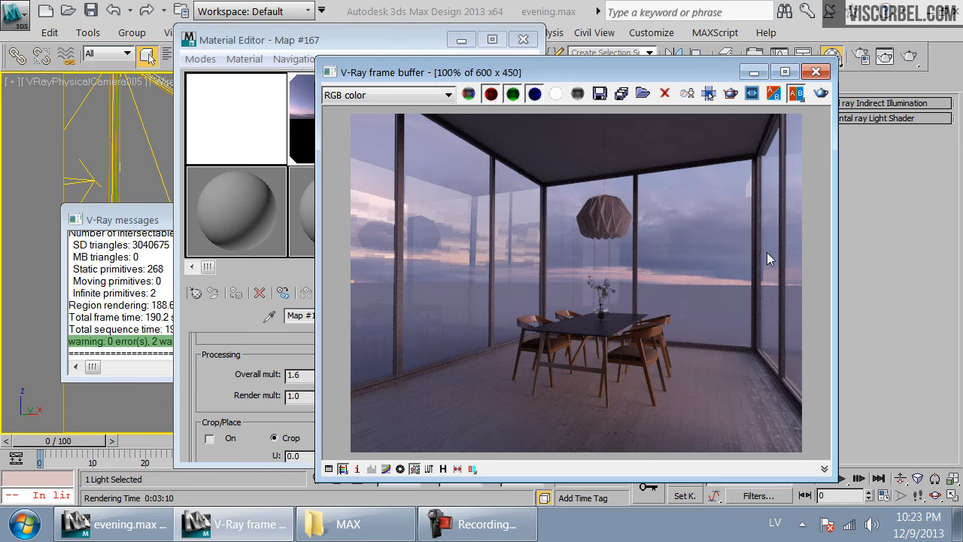
{"action": "scroll", "coordinate": [747, 328], "scroll_direction": "down", "scroll_amount": 1}
{"action": "scroll", "coordinate": [748, 328], "scroll_direction": "up", "scroll_amount": 1}
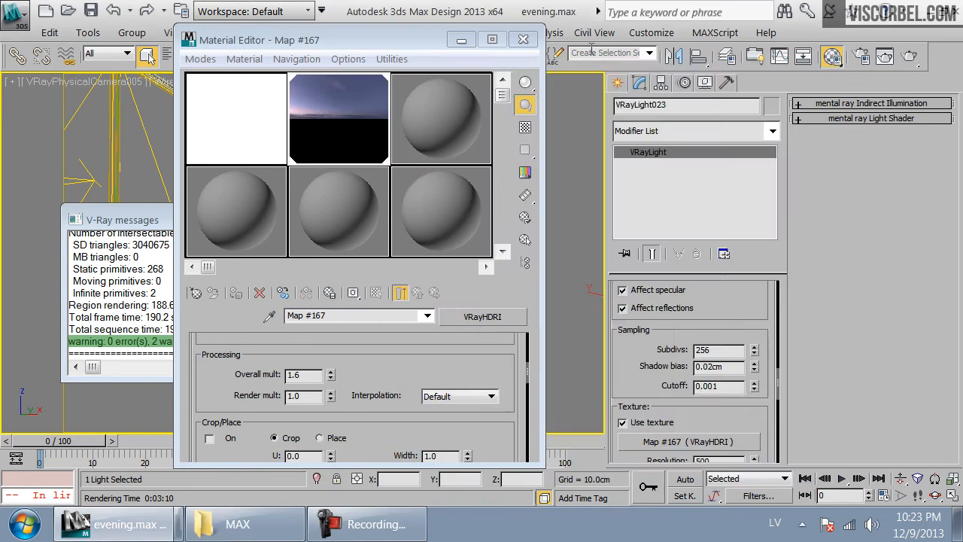
{"action": "left_click", "coordinate": [815, 72]}
{"action": "left_click", "coordinate": [521, 40]}
{"action": "left_click", "coordinate": [314, 219]}
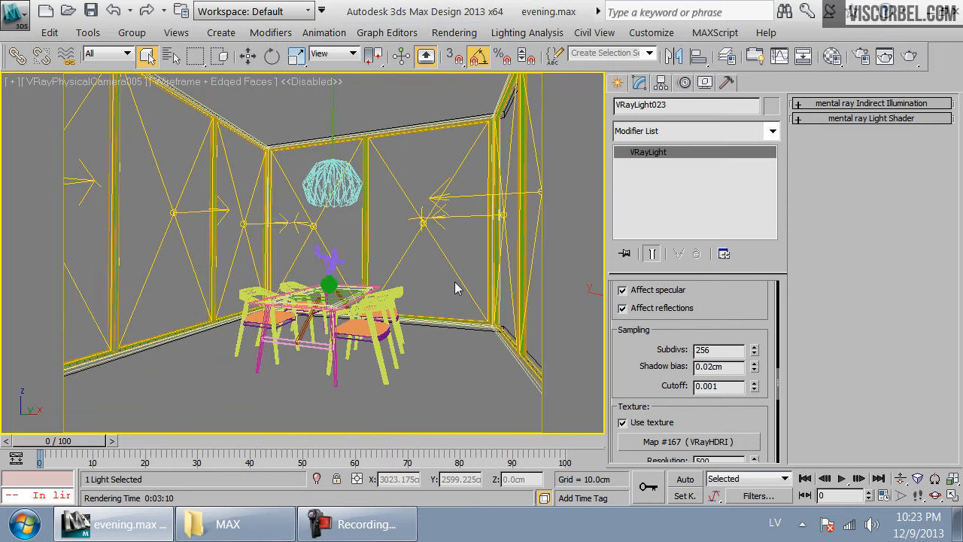
- Locate the basic-windows room in the top view, select its V-Ray physical camera, and look through it in shaded view
{"action": "key", "text": "t"}
{"action": "key", "text": "z"}
{"action": "scroll", "coordinate": [248, 309], "scroll_direction": "down", "scroll_amount": 8}
{"action": "middle_click_drag", "start_coordinate": [137, 399], "coordinate": [481, 248]}
{"action": "scroll", "coordinate": [314, 267], "scroll_direction": "up", "scroll_amount": 4}
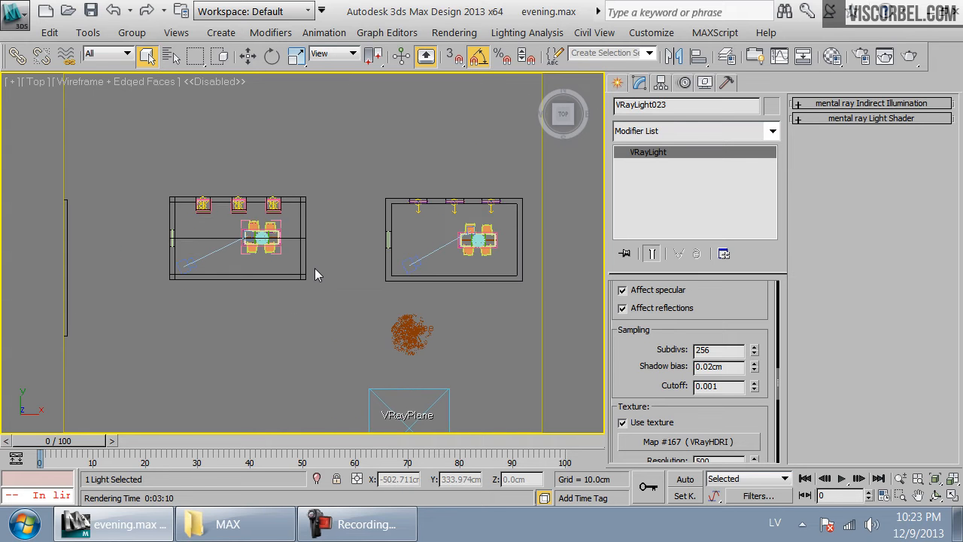
{"action": "left_click", "coordinate": [410, 264]}
{"action": "key", "text": "c"}
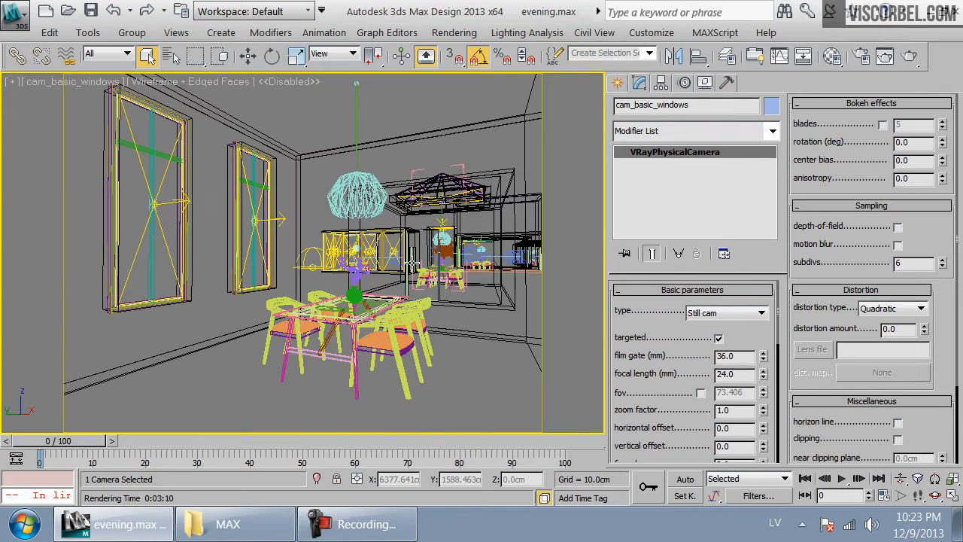
{"action": "key", "text": "F3"}
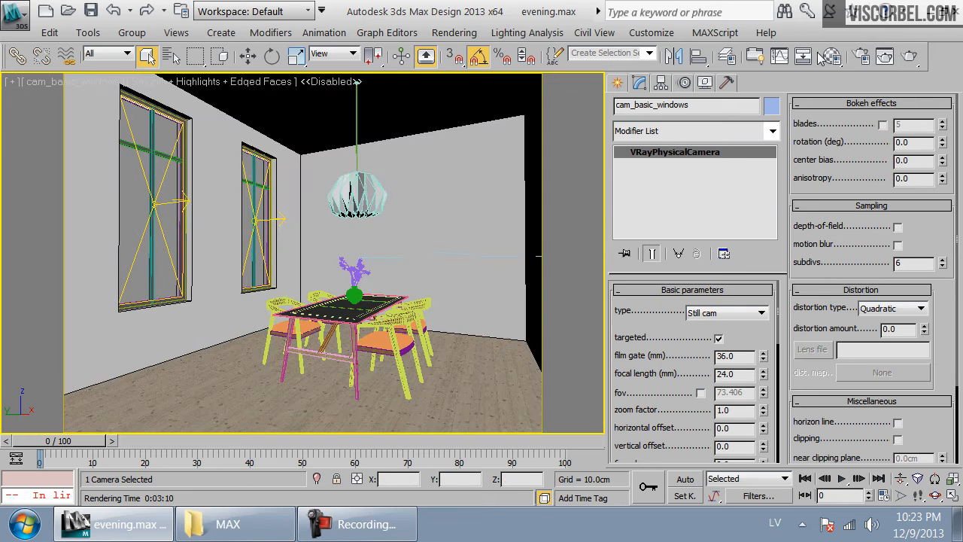
- Test-render the basic-windows room through its physical camera with the dome light, and close the frame buffer
{"action": "left_click", "coordinate": [916, 69]}
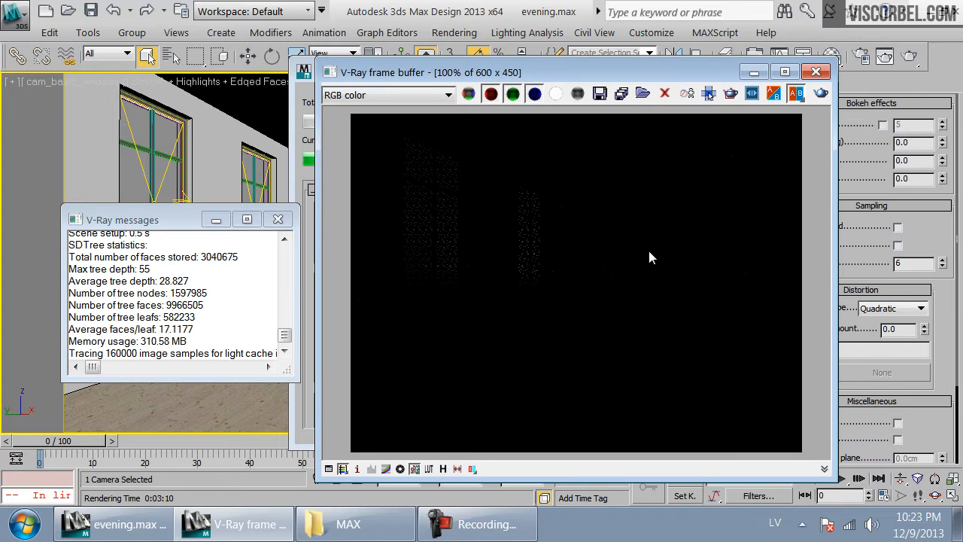
{"action": "scroll", "coordinate": [617, 266], "scroll_direction": "down", "scroll_amount": 1}
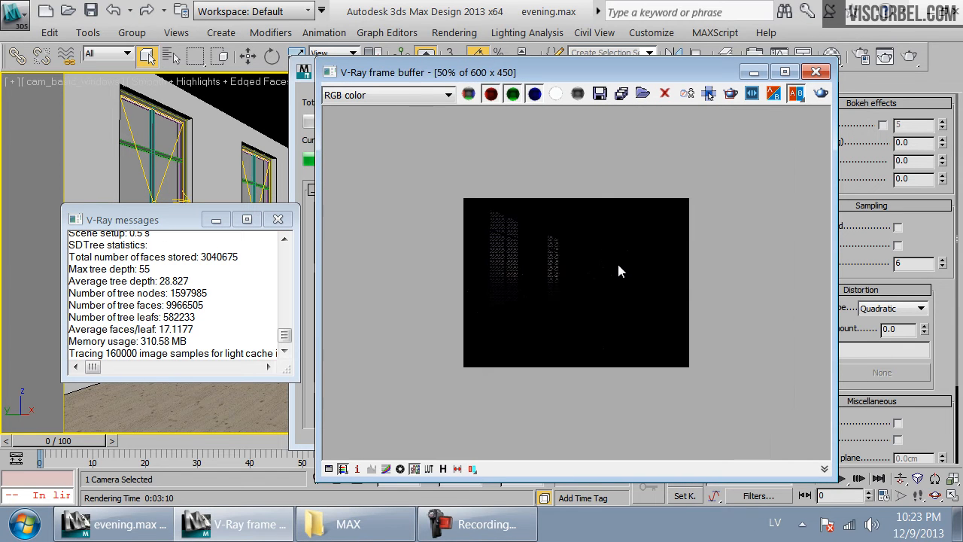
{"action": "scroll", "coordinate": [618, 271], "scroll_direction": "up", "scroll_amount": 1}
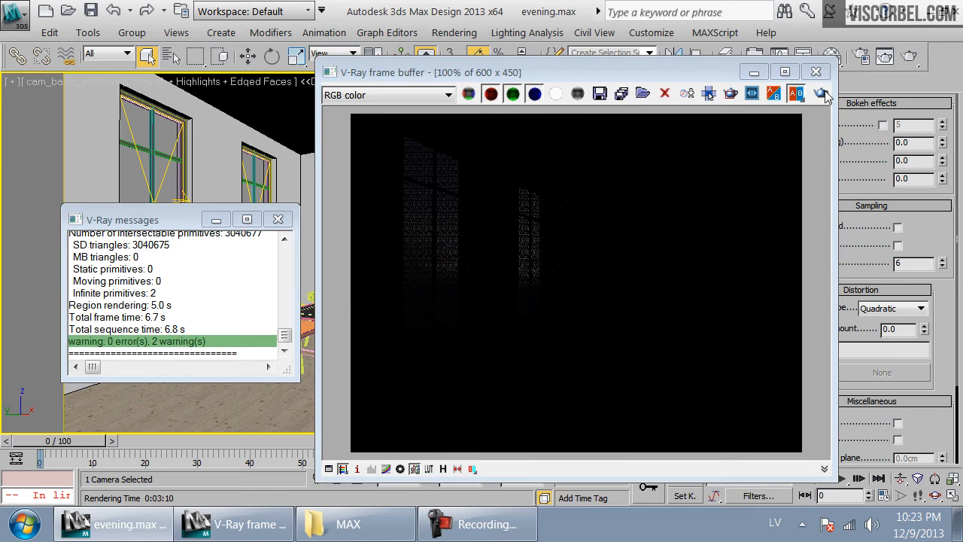
{"action": "left_click", "coordinate": [815, 72]}
- Set the basic-windows camera's shutter speed to 2 and its film speed (ISO) to 800
{"action": "scroll", "coordinate": [733, 387], "scroll_direction": "down", "scroll_amount": 5}
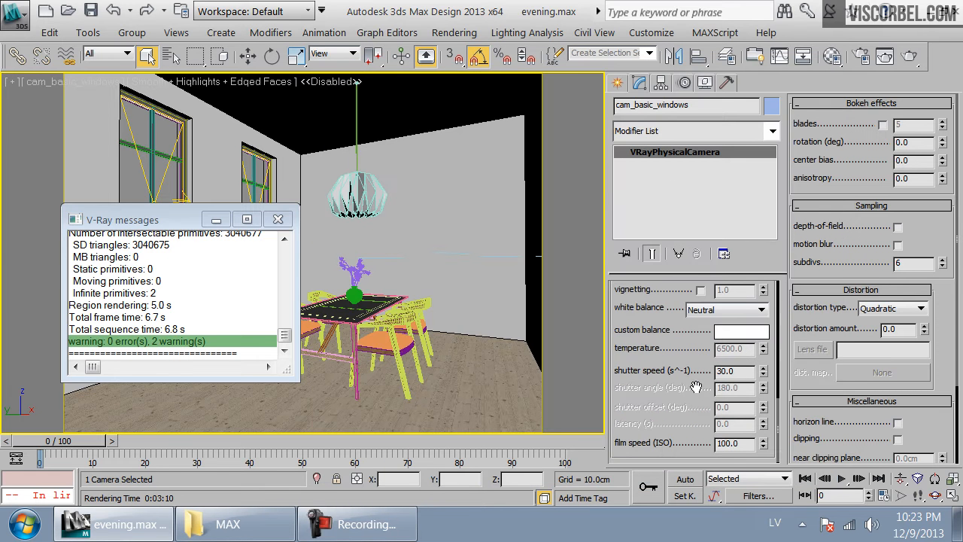
{"action": "double_click", "coordinate": [734, 371]}
{"action": "type", "text": "2"}
{"action": "key", "text": "Return"}
{"action": "key", "text": "Tab"}
{"action": "type", "text": "4"}
{"action": "key", "text": "Return"}
{"action": "type", "text": "8"}
{"action": "key", "text": "Return"}
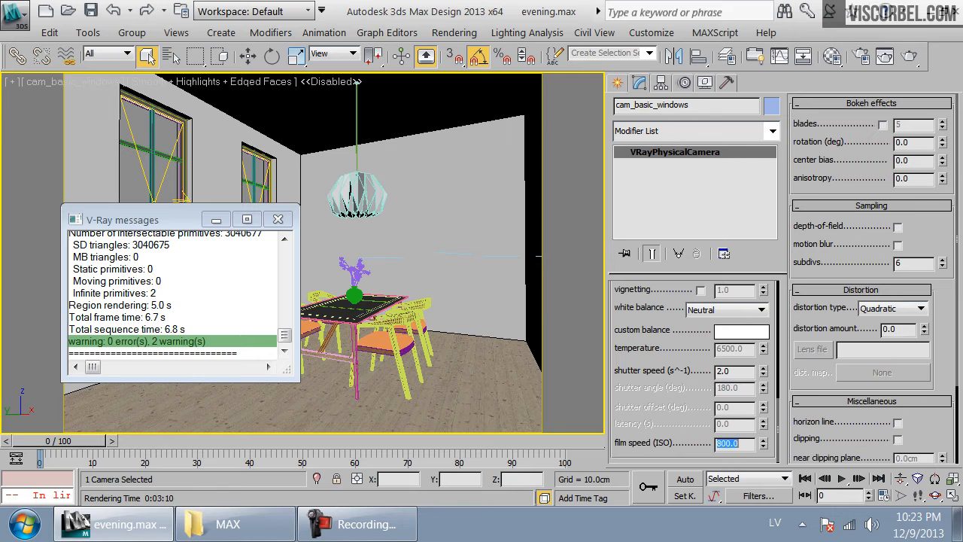
{"action": "left_click", "coordinate": [280, 220]}
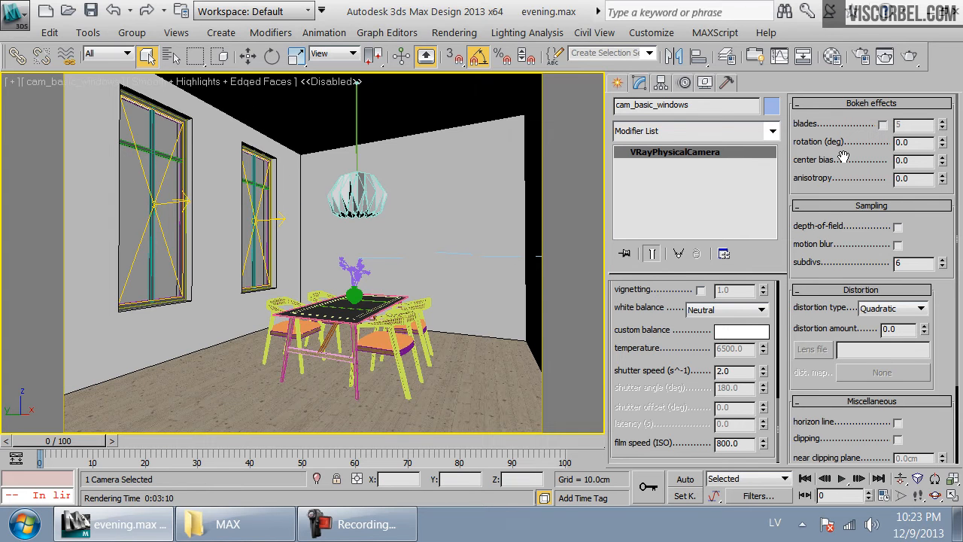
- Test-render the basic-windows room with the render buckets following the pointer, and move the frame buffer clear of the camera parameters
{"action": "left_click", "coordinate": [910, 56]}
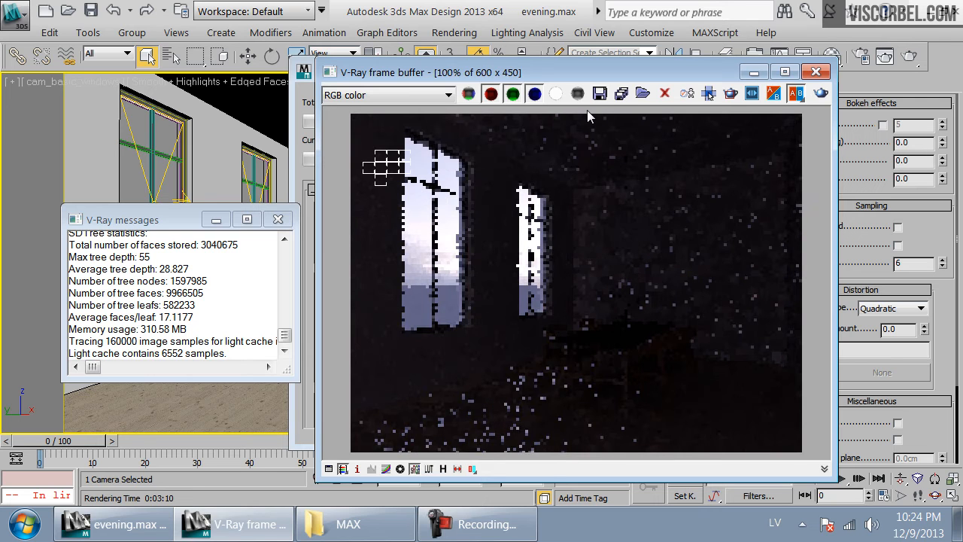
{"action": "left_click", "coordinate": [708, 93]}
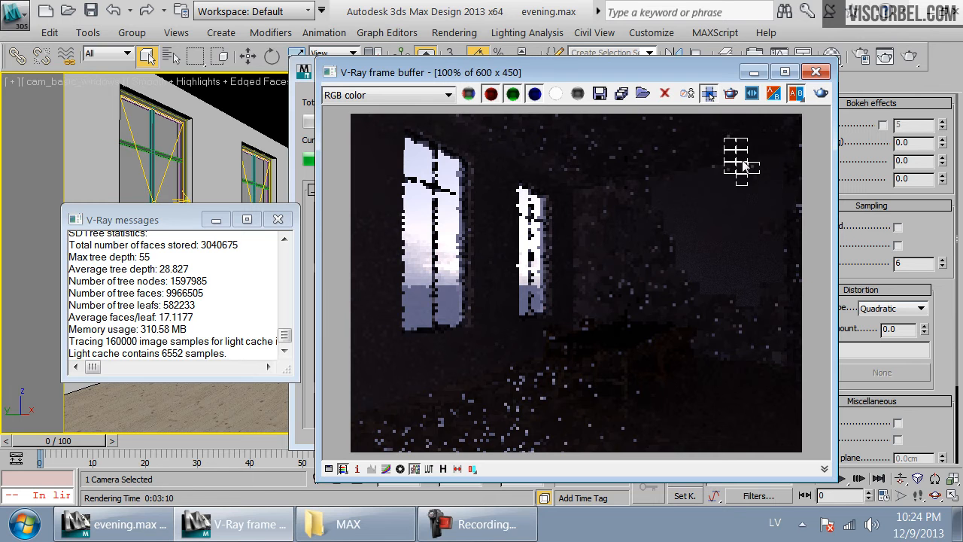
{"action": "left_click_drag", "start_coordinate": [693, 67], "coordinate": [456, 69]}
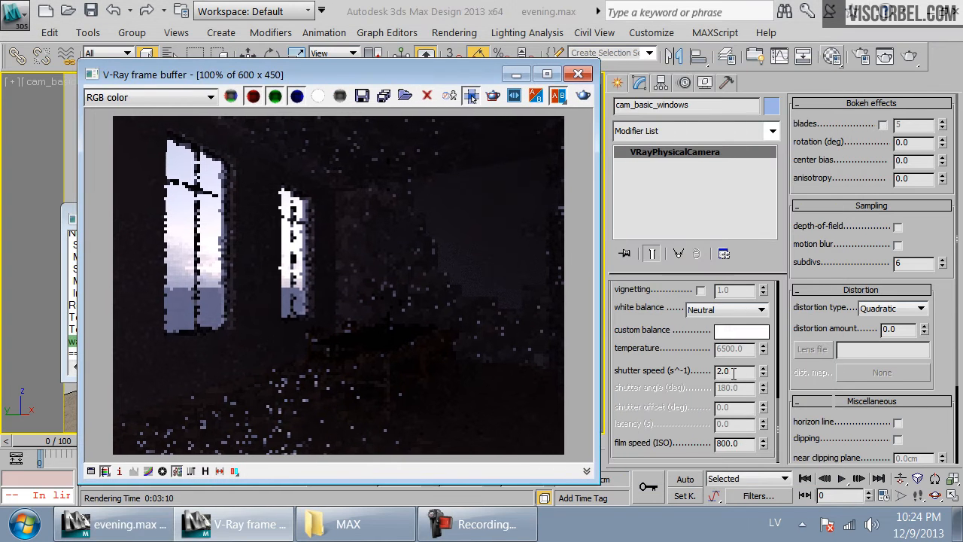
- Set the basic-windows camera's film speed (ISO) to 1600 and its shutter speed to 1
{"action": "left_click_drag", "start_coordinate": [733, 373], "coordinate": [645, 371]}
{"action": "double_click", "coordinate": [744, 445]}
{"action": "type", "text": "160"}
{"action": "left_click_drag", "start_coordinate": [754, 372], "coordinate": [630, 370]}
- Test-render the basic-windows room with the brighter exposure, inspect the back wall up close, and cancel the render
{"action": "left_click", "coordinate": [471, 97]}
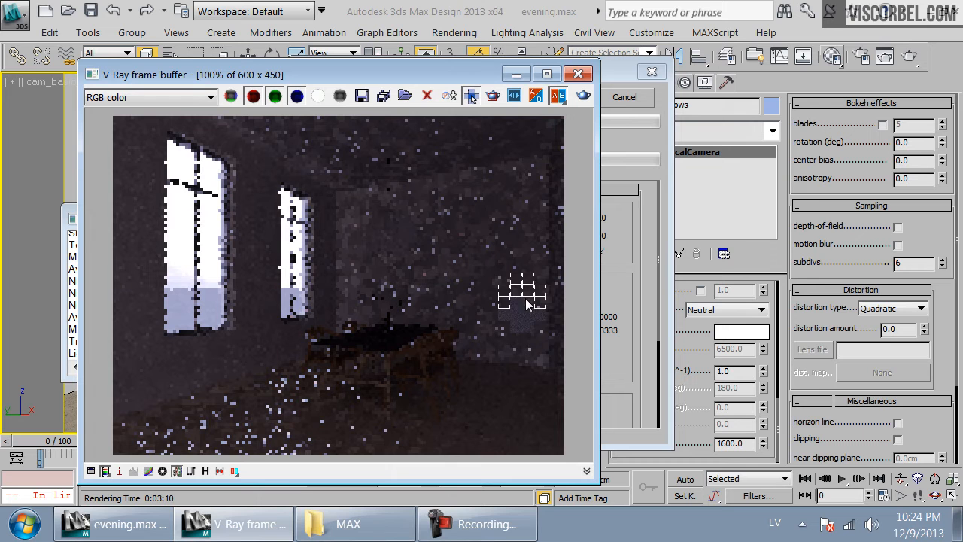
{"action": "scroll", "coordinate": [525, 273], "scroll_direction": "up", "scroll_amount": 1}
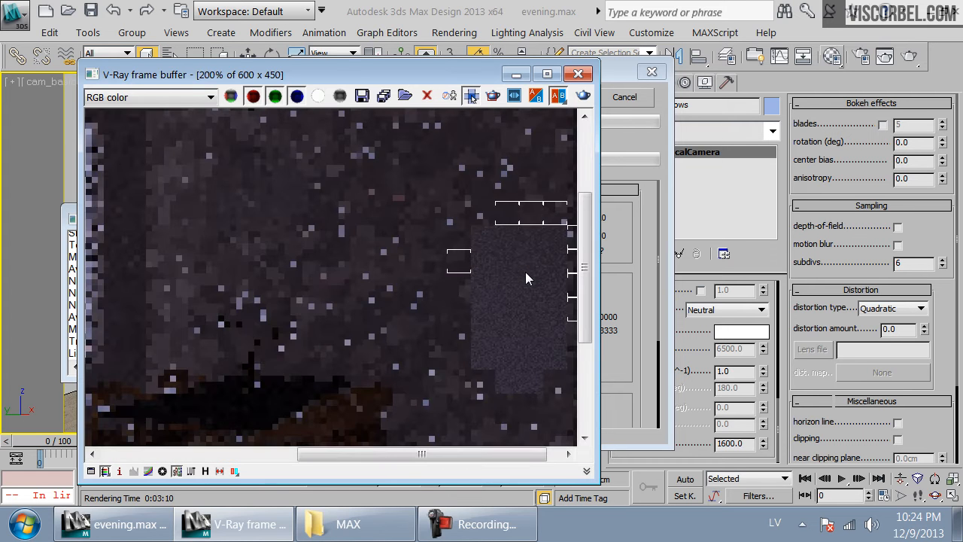
{"action": "scroll", "coordinate": [525, 271], "scroll_direction": "down", "scroll_amount": 1}
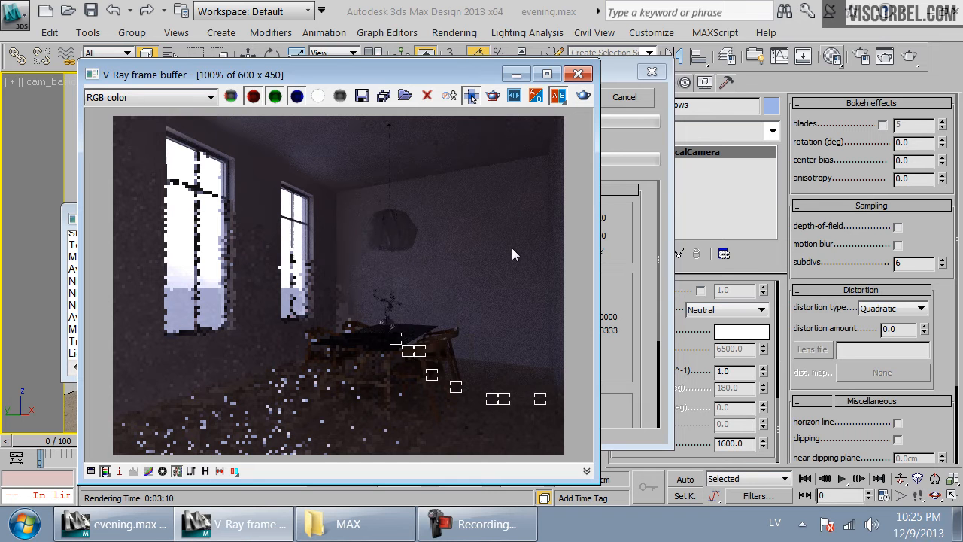
{"action": "left_click", "coordinate": [631, 105]}
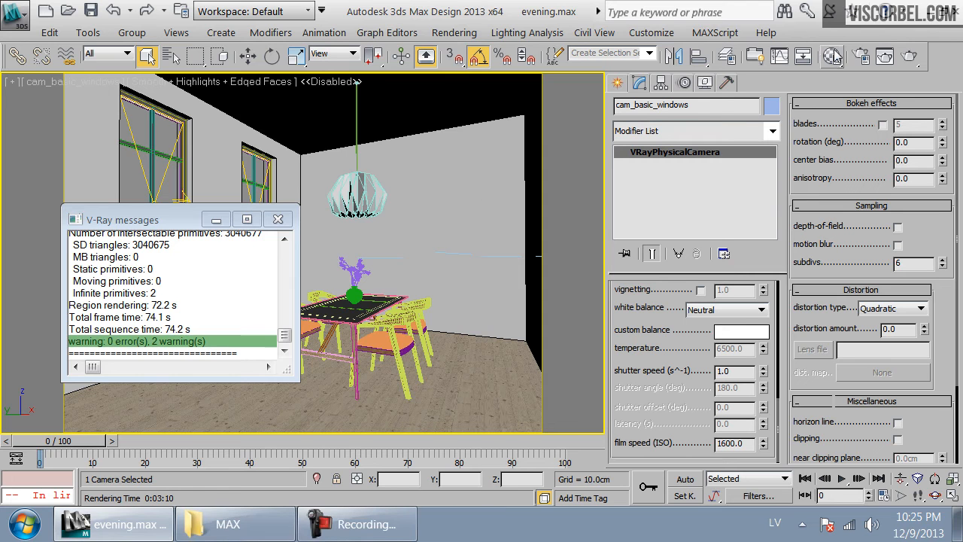
- Open the dome light's HDRI map in the Material Editor and set its horizontal rotation to -100
{"action": "left_click", "coordinate": [832, 56]}
{"action": "left_click_drag", "start_coordinate": [311, 39], "coordinate": [530, 67]}
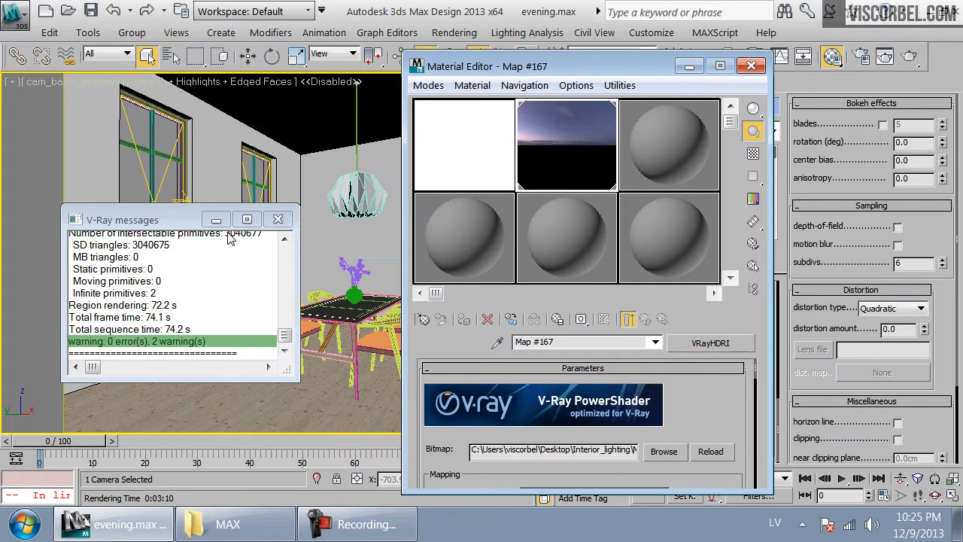
{"action": "left_click", "coordinate": [278, 219]}
{"action": "key", "text": "F3"}
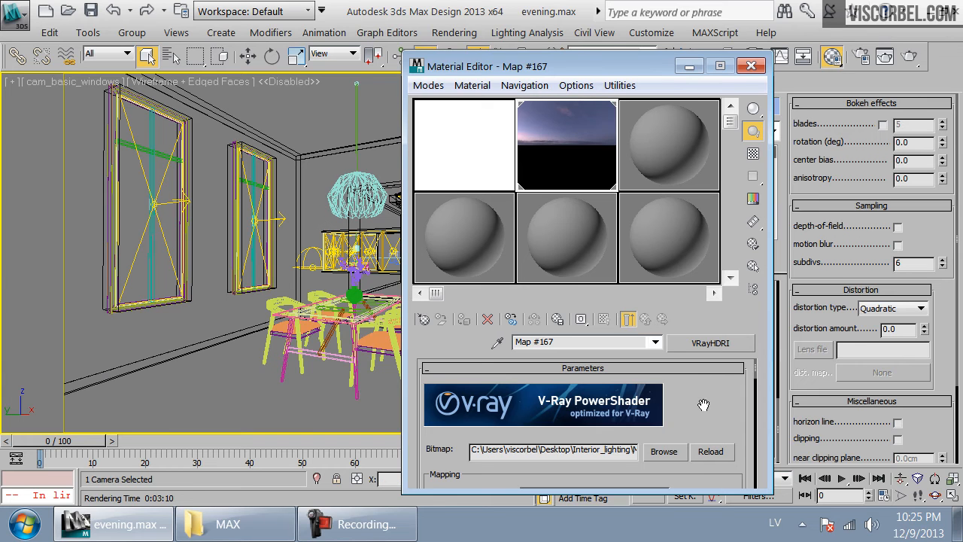
{"action": "scroll", "coordinate": [704, 413], "scroll_direction": "down", "scroll_amount": 3}
{"action": "type", "text": "-100"}
{"action": "key", "text": "Return"}
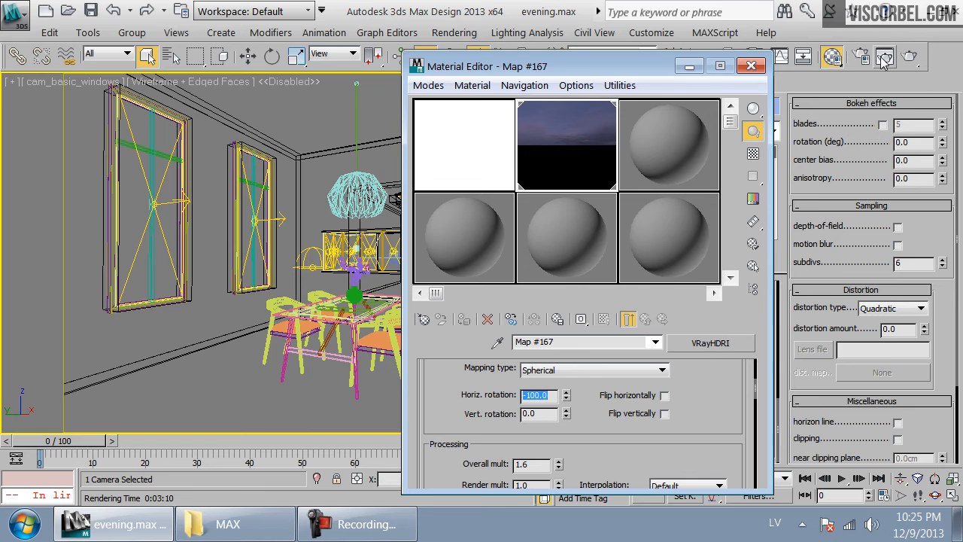
- Render the basic-windows room with the rotated HDRI sky, and close the frame buffer, Material Editor and V-Ray messages
{"action": "left_click", "coordinate": [917, 58]}
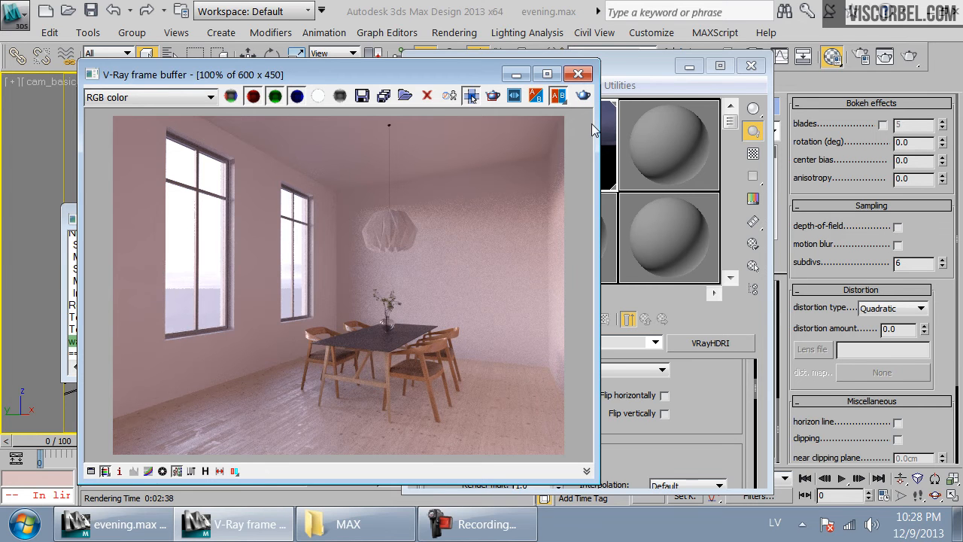
{"action": "left_click", "coordinate": [578, 73]}
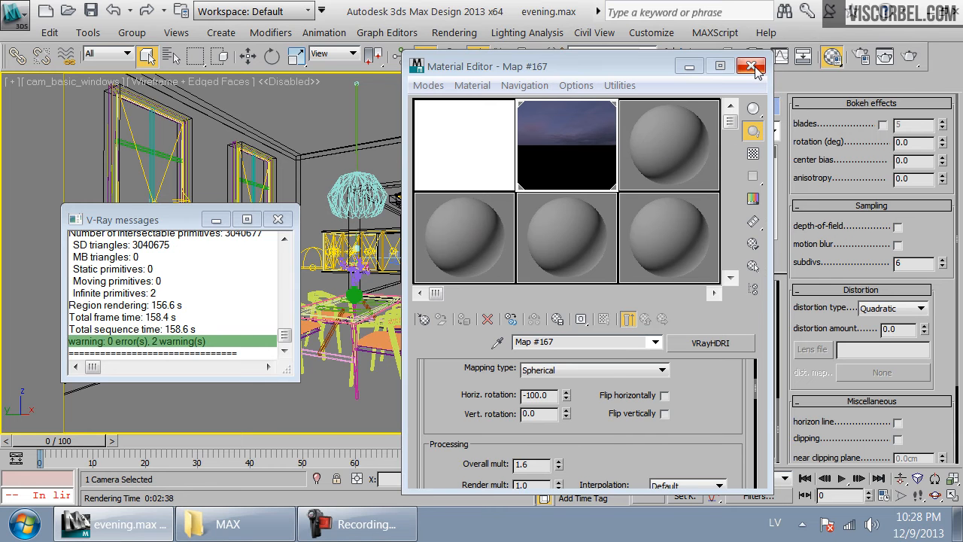
{"action": "left_click", "coordinate": [750, 66]}
{"action": "left_click", "coordinate": [277, 219]}
- Delete the dome light in the wireframe top view of the whole scene
{"action": "key", "text": "t"}
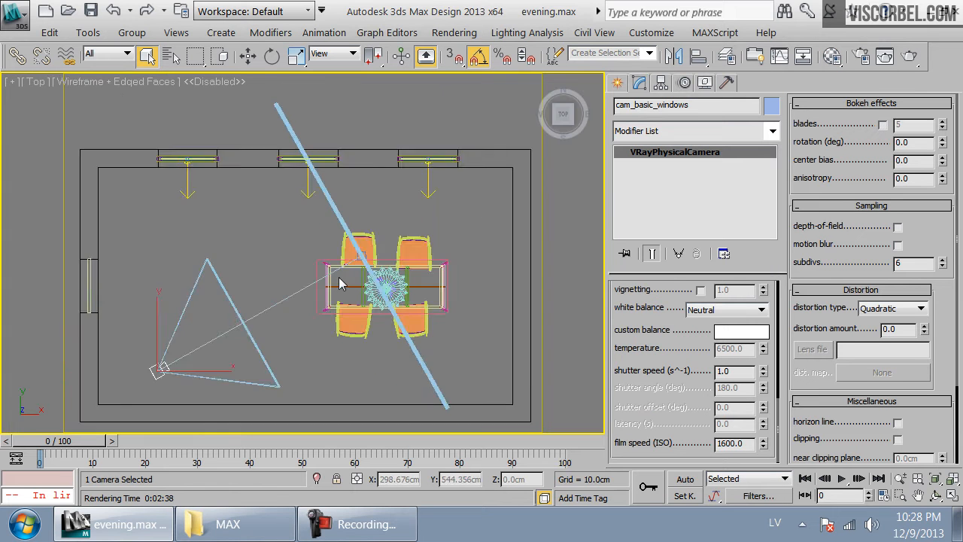
{"action": "key", "text": "F3"}
{"action": "scroll", "coordinate": [351, 310], "scroll_direction": "down", "scroll_amount": 8}
{"action": "key", "text": "F3"}
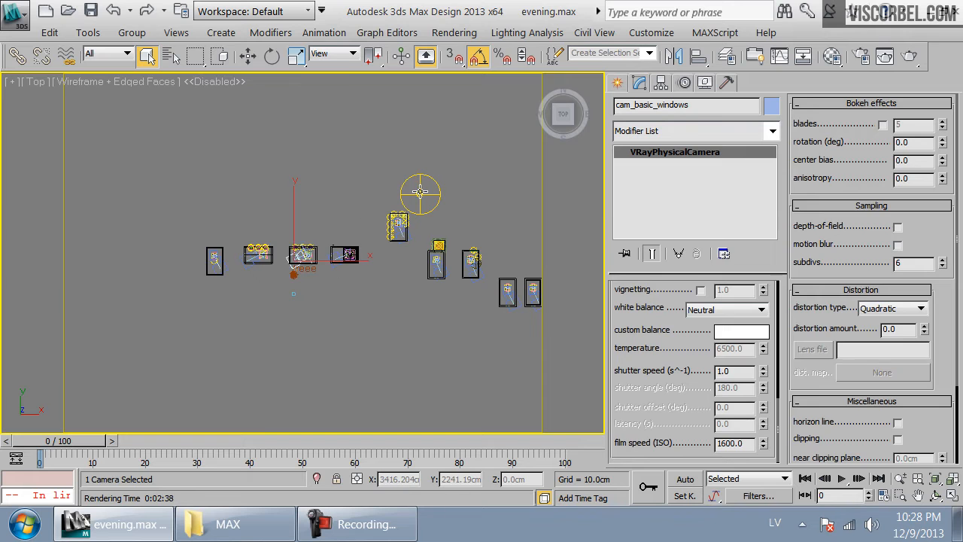
{"action": "left_click", "coordinate": [420, 191]}
{"action": "key", "text": "Delete"}
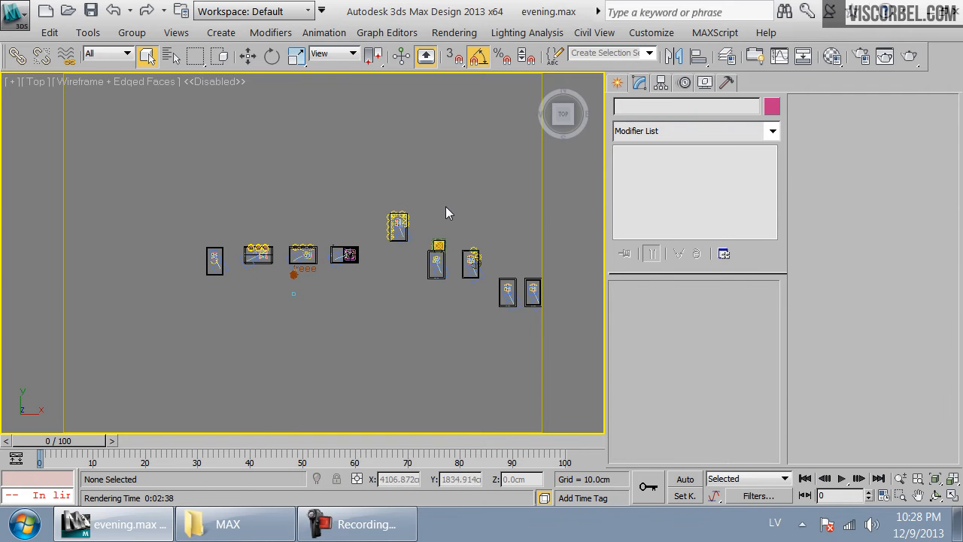
- Show the basic-windows room through the cam_basic_windows camera with shaded display
{"action": "scroll", "coordinate": [459, 179], "scroll_direction": "up", "scroll_amount": 4}
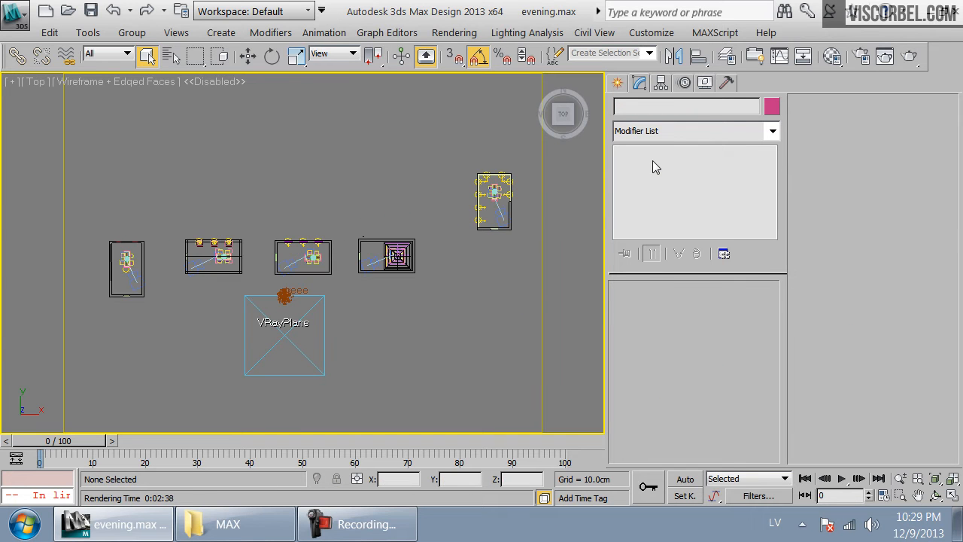
{"action": "key", "text": "c"}
{"action": "double_click", "coordinate": [447, 126]}
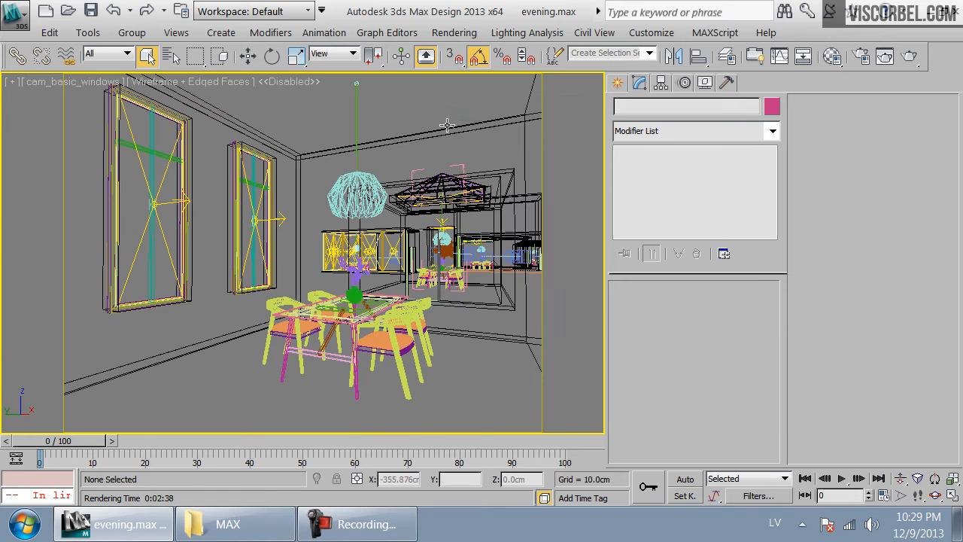
{"action": "key", "text": "m"}
{"action": "key", "text": "F3"}
- Create a Gradient Ramp map in the third, unused sample slot of the Material Editor
{"action": "left_click", "coordinate": [681, 150]}
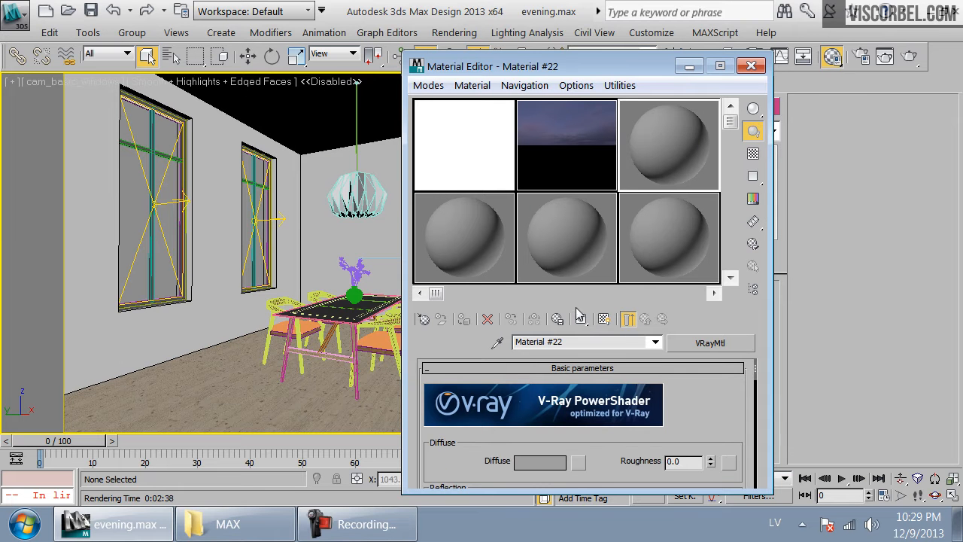
{"action": "left_click", "coordinate": [423, 319]}
{"action": "scroll", "coordinate": [716, 280], "scroll_direction": "down", "scroll_amount": 3}
{"action": "scroll", "coordinate": [717, 280], "scroll_direction": "down", "scroll_amount": 12}
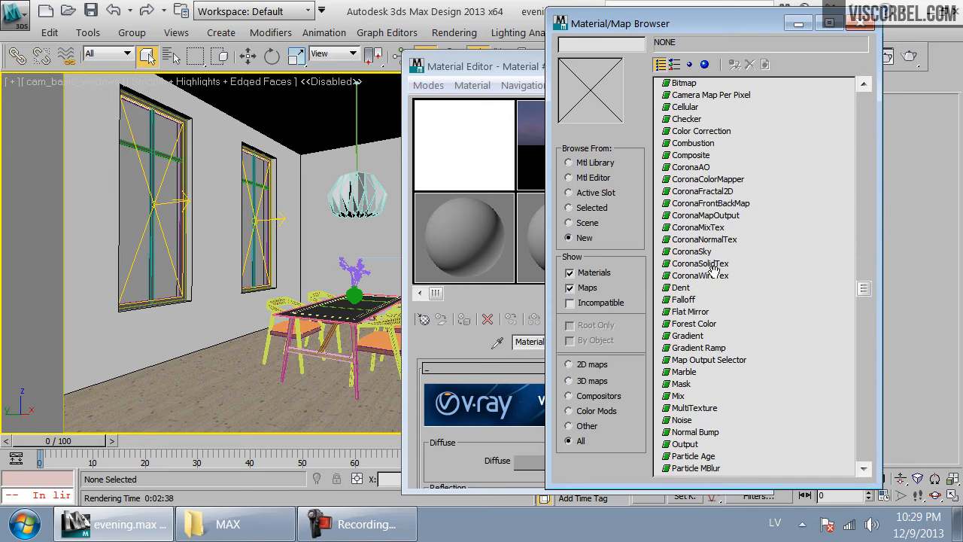
{"action": "double_click", "coordinate": [705, 351]}
{"action": "left_click_drag", "start_coordinate": [645, 72], "coordinate": [602, 55]}
{"action": "left_click", "coordinate": [860, 24]}
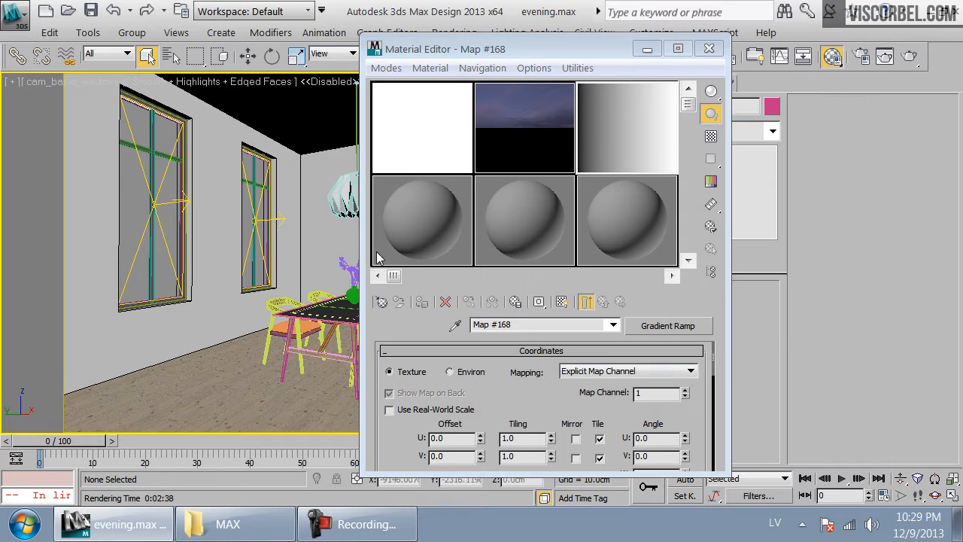
- Set the gradient ramp to Spherical Environment mapping and its W angle to 90
{"action": "left_click", "coordinate": [467, 372]}
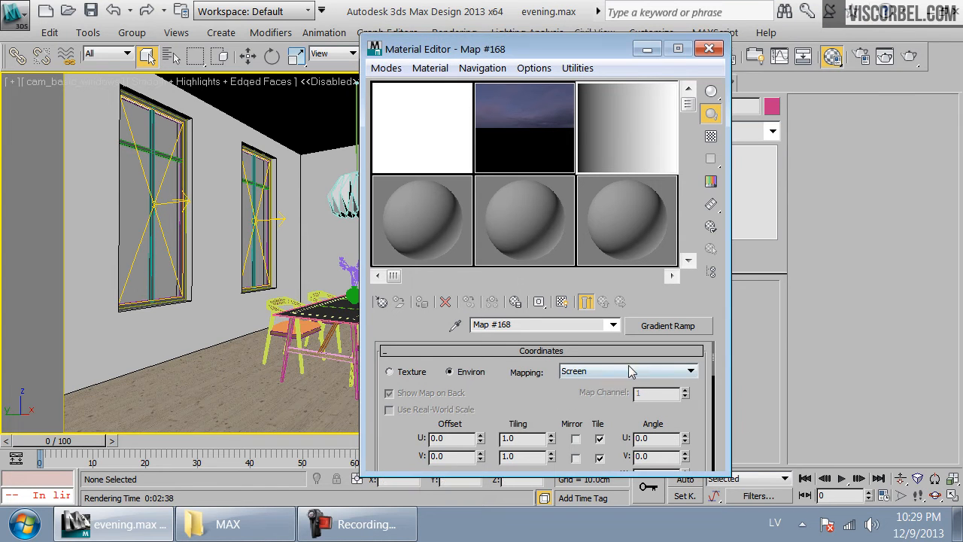
{"action": "left_click", "coordinate": [602, 371]}
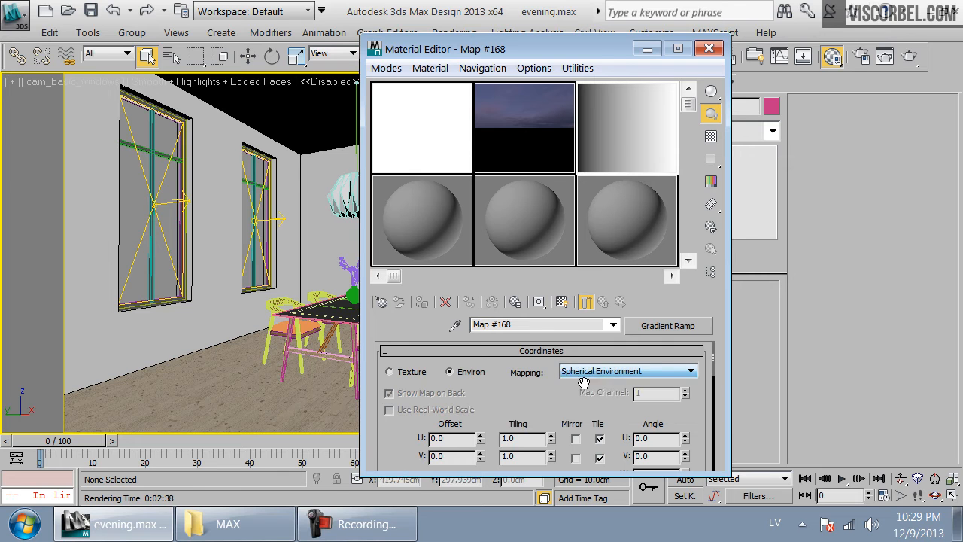
{"action": "left_click", "coordinate": [594, 385]}
{"action": "scroll", "coordinate": [542, 406], "scroll_direction": "down", "scroll_amount": 5}
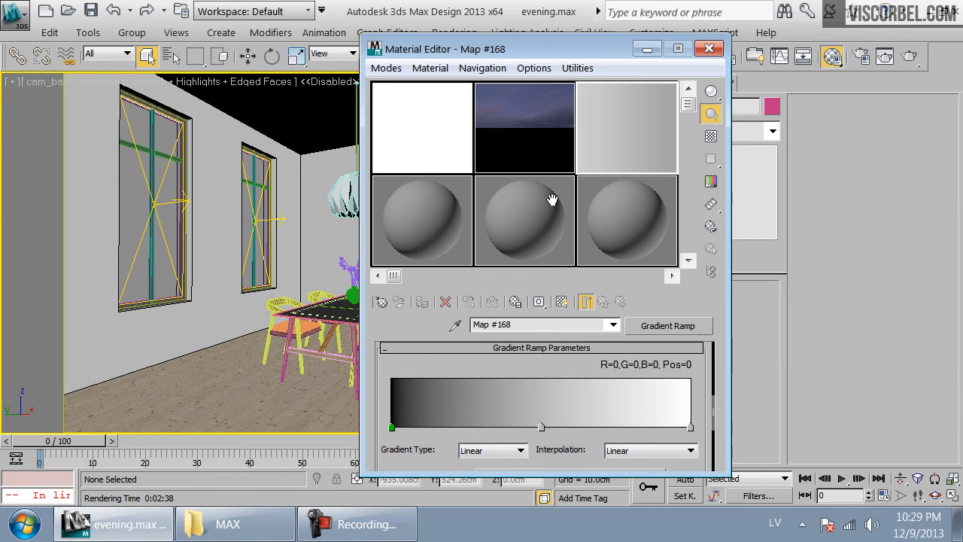
{"action": "scroll", "coordinate": [655, 418], "scroll_direction": "up", "scroll_amount": 5}
{"action": "double_click", "coordinate": [659, 413]}
{"action": "type", "text": "90"}
{"action": "key", "text": "Return"}
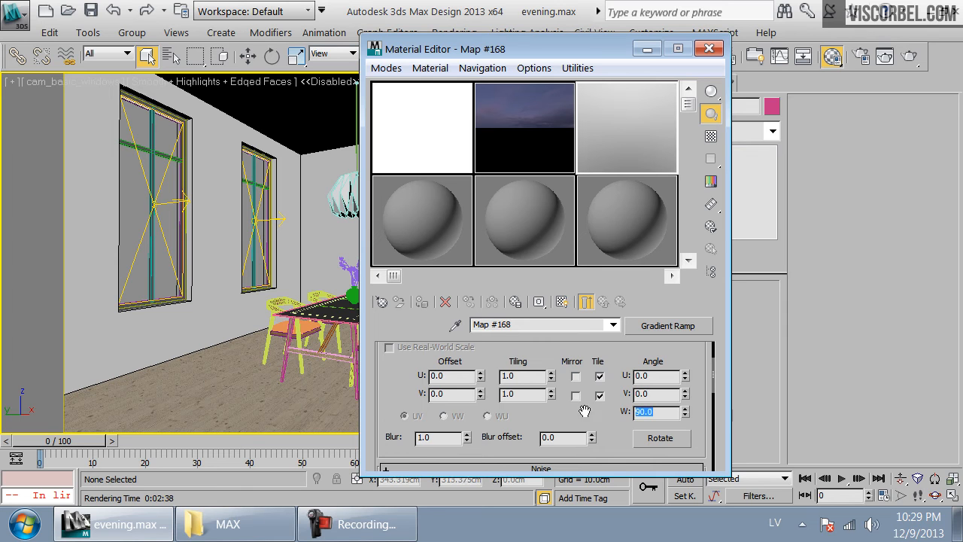
- Color the ramp's middle flag dark red (127, 0, 0) and its start flag pure blue
{"action": "scroll", "coordinate": [541, 406], "scroll_direction": "down", "scroll_amount": 5}
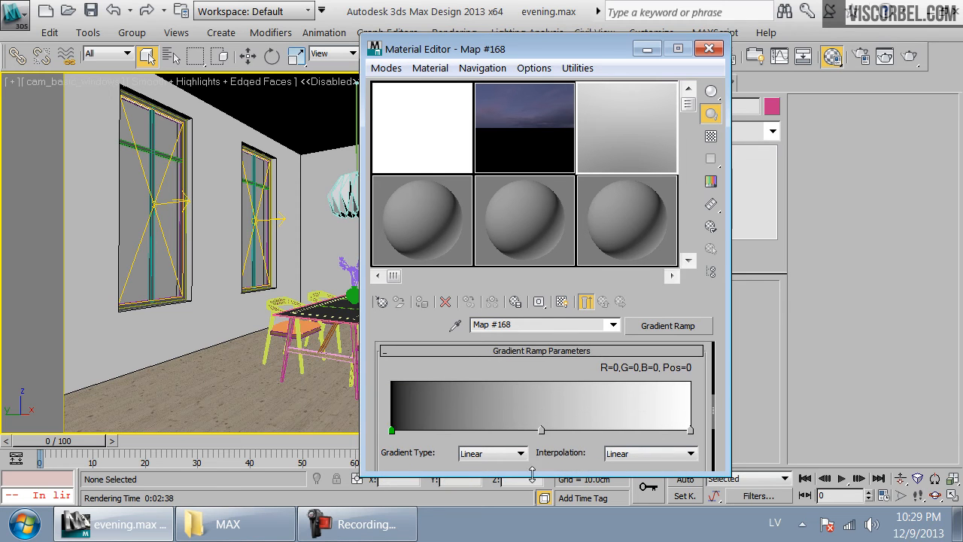
{"action": "double_click", "coordinate": [541, 431]}
{"action": "left_click_drag", "start_coordinate": [621, 176], "coordinate": [727, 183]}
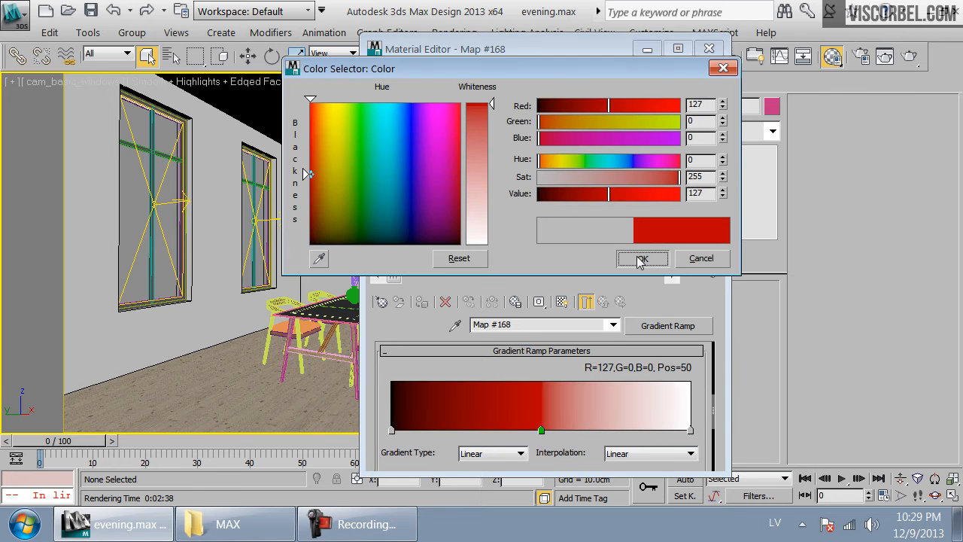
{"action": "left_click", "coordinate": [641, 260]}
{"action": "double_click", "coordinate": [392, 429]}
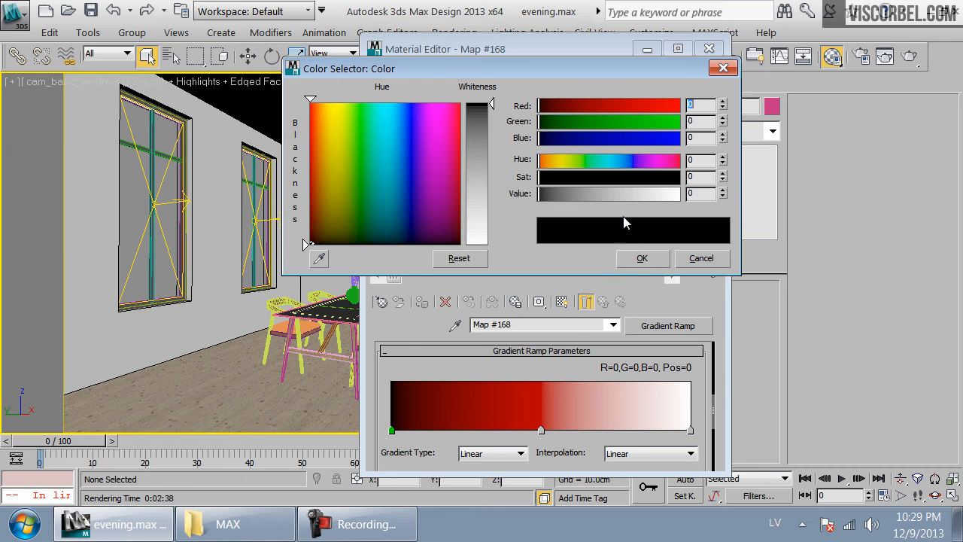
{"action": "left_click", "coordinate": [635, 160]}
{"action": "left_click_drag", "start_coordinate": [634, 178], "coordinate": [739, 194]}
{"action": "left_click", "coordinate": [658, 260]}
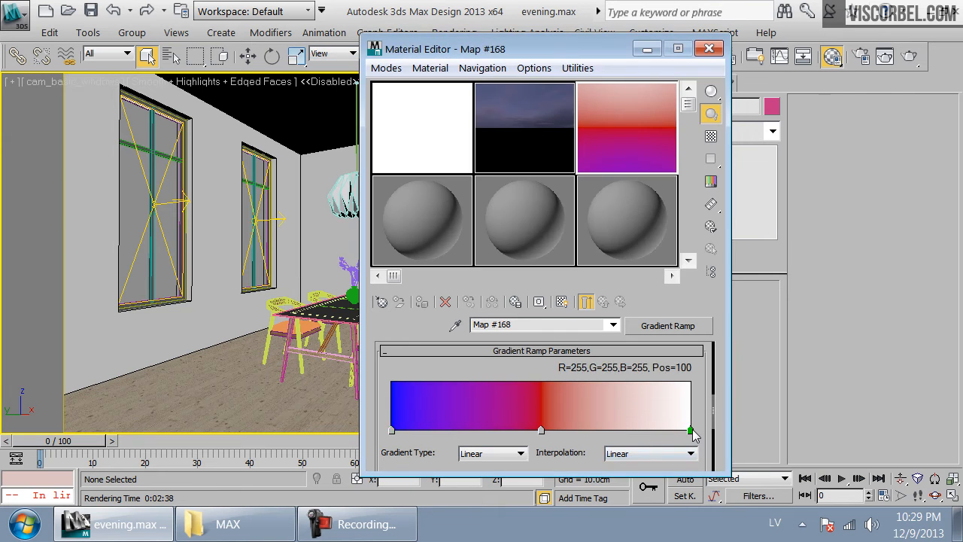
- Color the ramp's end flag at position 100 bright green (60, 255, 0)
{"action": "double_click", "coordinate": [692, 431]}
{"action": "left_click", "coordinate": [580, 160]}
{"action": "left_click", "coordinate": [665, 183]}
{"action": "left_click_drag", "start_coordinate": [665, 180], "coordinate": [686, 180]}
{"action": "left_click", "coordinate": [649, 260]}
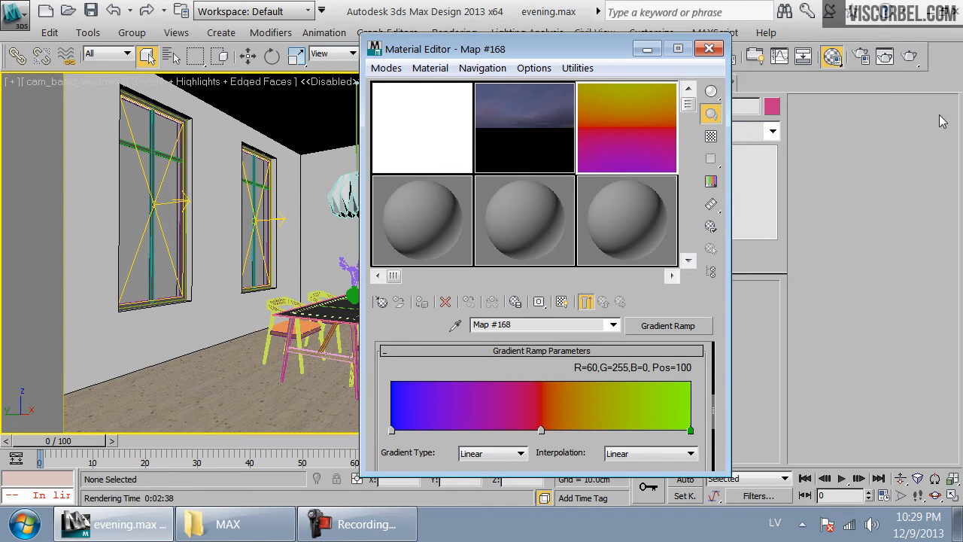
{"action": "left_click", "coordinate": [909, 56]}
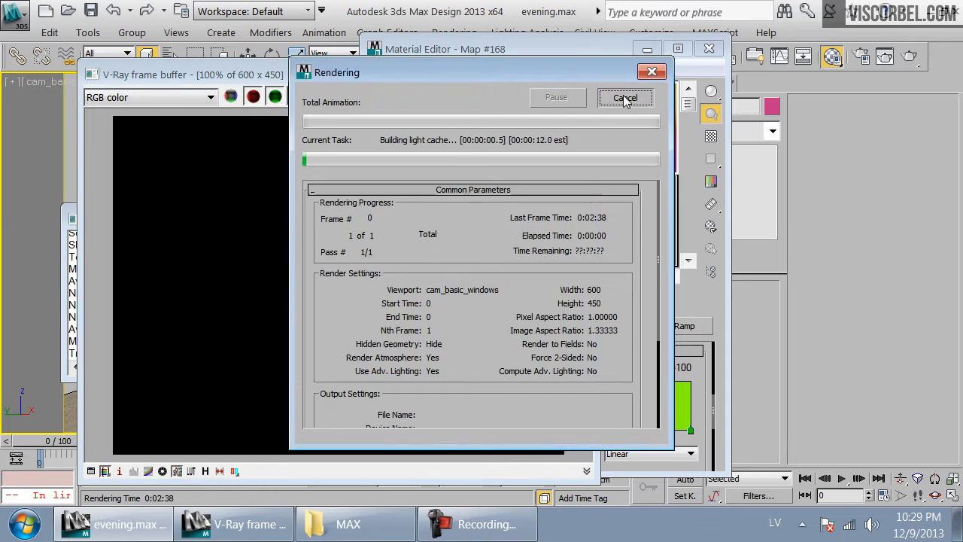
{"action": "left_click", "coordinate": [624, 97]}
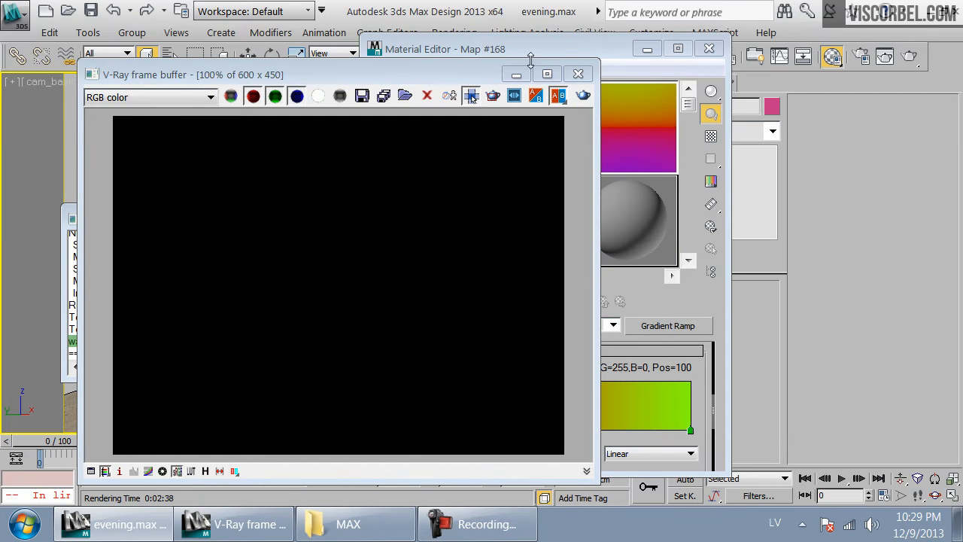
{"action": "left_click", "coordinate": [578, 73]}
- Assign the gradient ramp map as the scene's environment map
{"action": "left_click_drag", "start_coordinate": [566, 53], "coordinate": [463, 114]}
{"action": "left_click", "coordinate": [454, 33]}
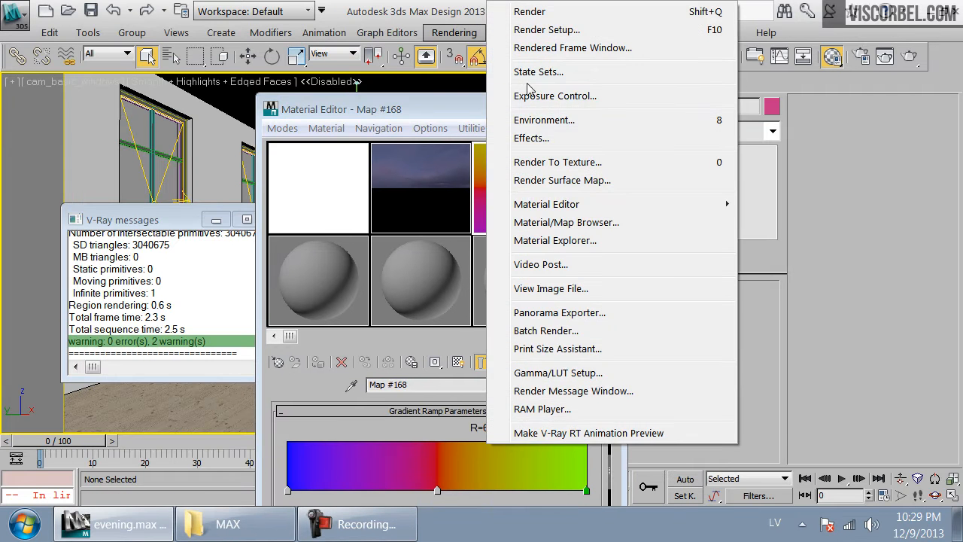
{"action": "left_click", "coordinate": [595, 119]}
{"action": "left_click_drag", "start_coordinate": [475, 192], "coordinate": [702, 219]}
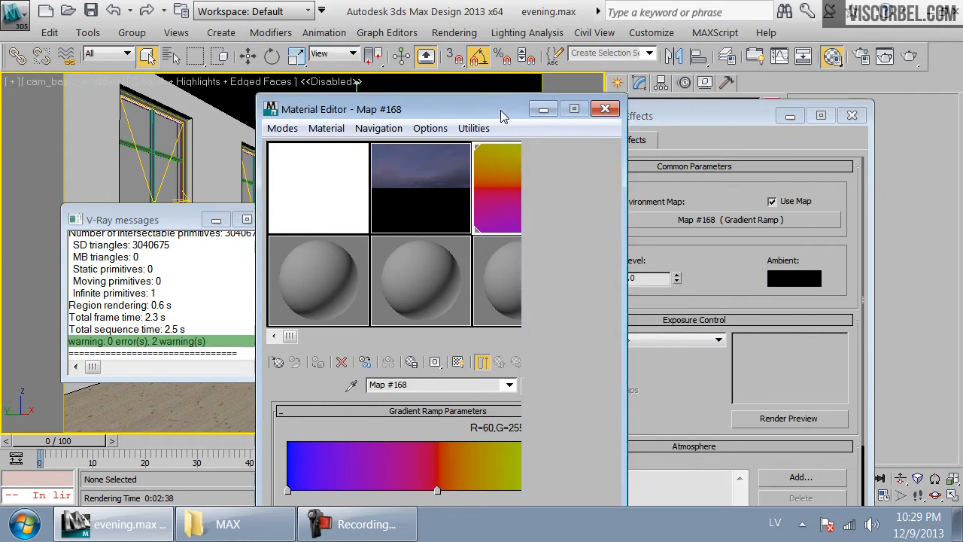
{"action": "left_click_drag", "start_coordinate": [501, 111], "coordinate": [559, 73]}
- Test-render the basic-windows room with the colored gradient environment, check the gradient through the windows, and cancel the render
{"action": "left_click", "coordinate": [911, 59]}
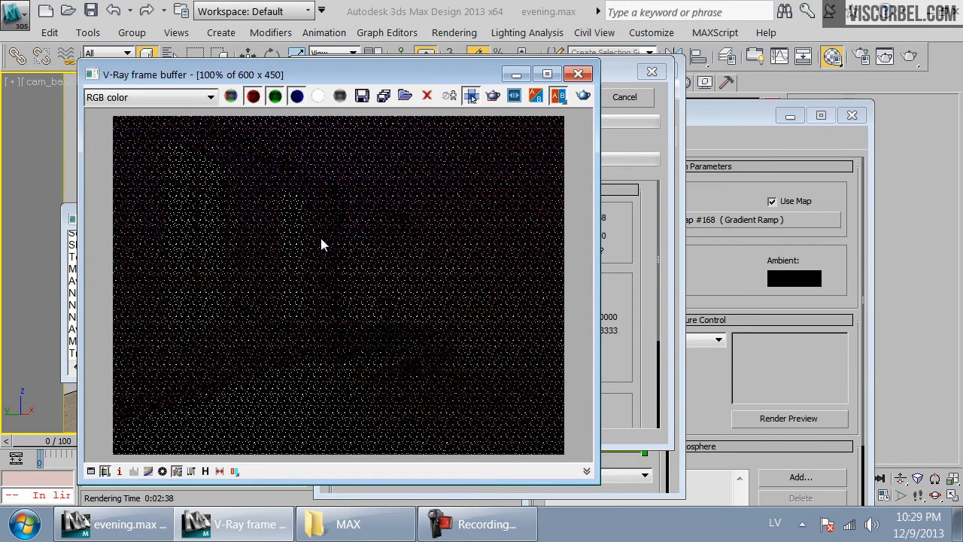
{"action": "scroll", "coordinate": [277, 267], "scroll_direction": "down", "scroll_amount": 1}
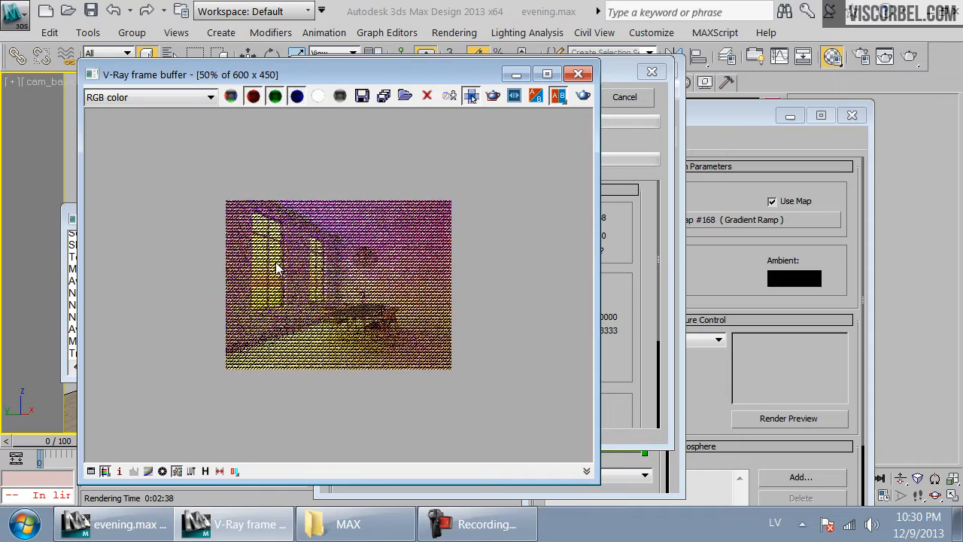
{"action": "scroll", "coordinate": [277, 267], "scroll_direction": "up", "scroll_amount": 1}
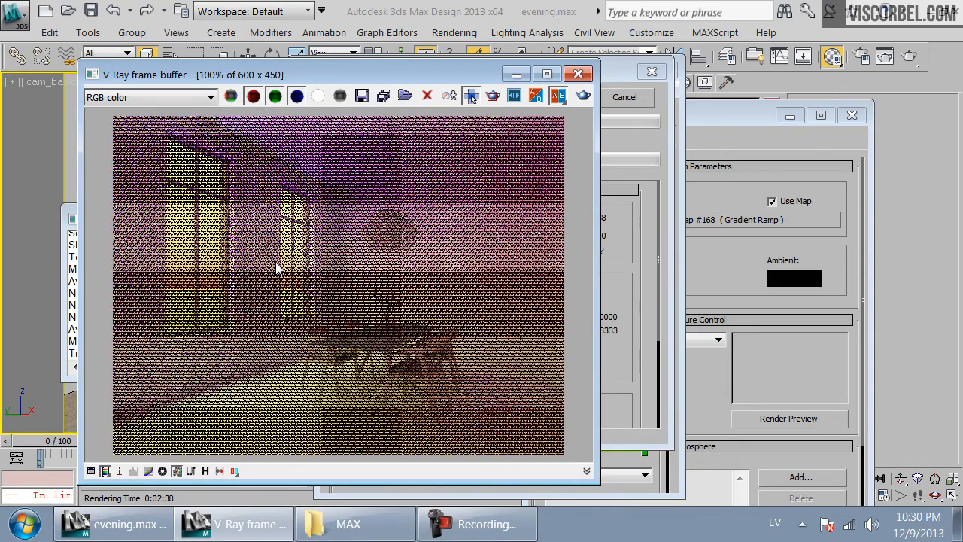
{"action": "scroll", "coordinate": [277, 268], "scroll_direction": "down", "scroll_amount": 1}
{"action": "scroll", "coordinate": [267, 288], "scroll_direction": "up", "scroll_amount": 1}
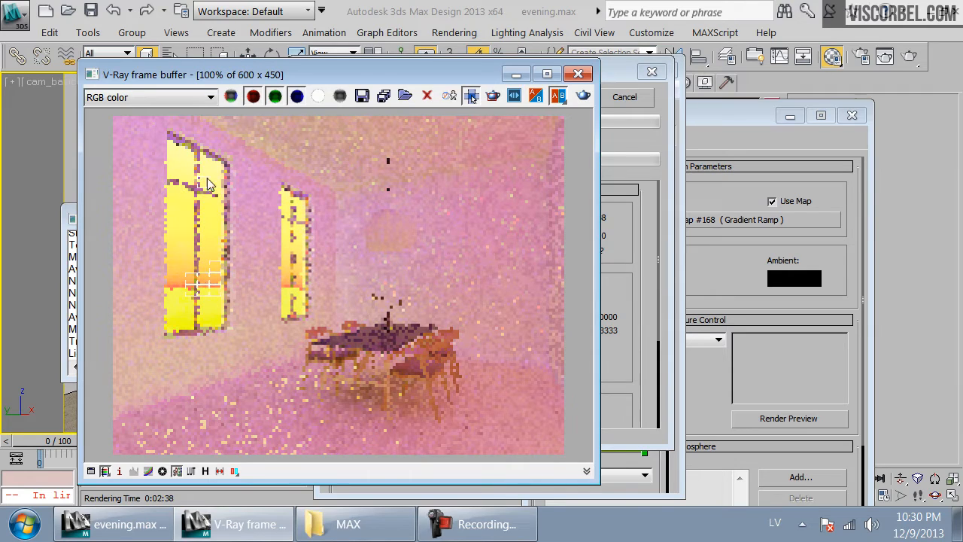
{"action": "left_click", "coordinate": [624, 96]}
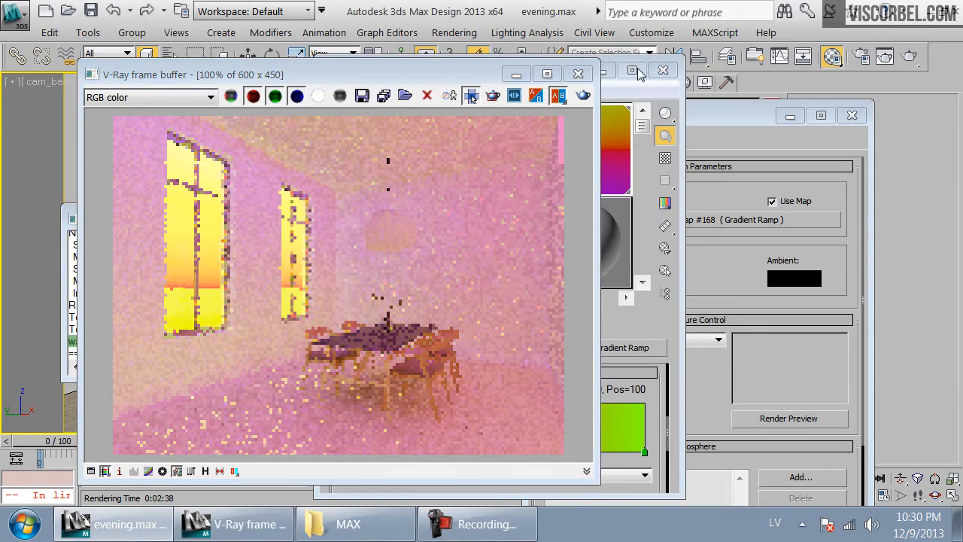
- Set the gradient ramp's start flag at position 0 to black beside the test render
{"action": "left_click", "coordinate": [656, 316]}
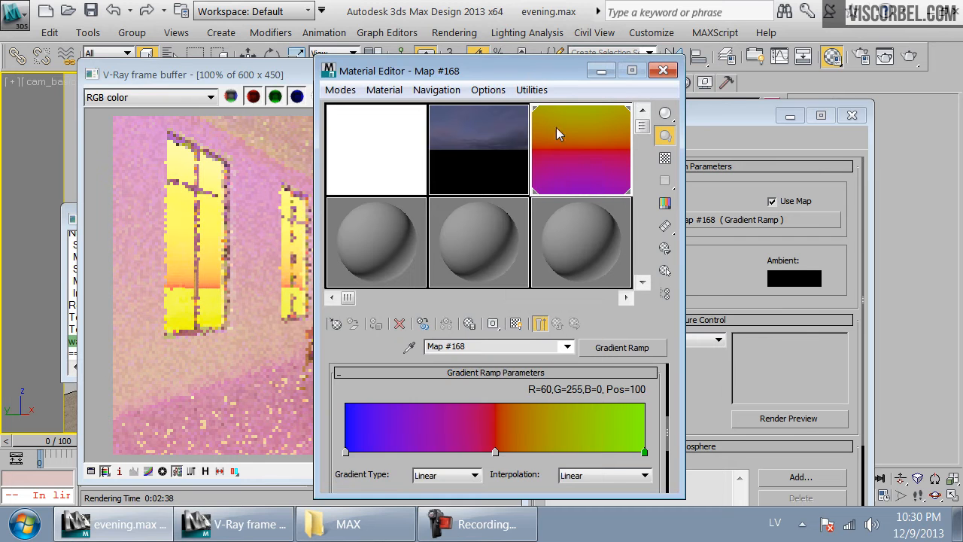
{"action": "left_click_drag", "start_coordinate": [529, 71], "coordinate": [646, 33]}
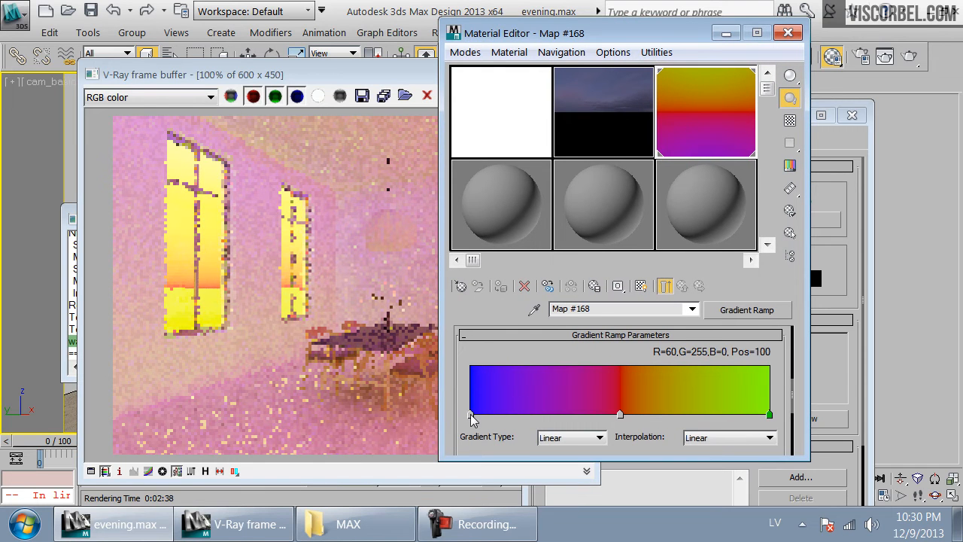
{"action": "double_click", "coordinate": [470, 415]}
{"action": "left_click_drag", "start_coordinate": [568, 199], "coordinate": [536, 198]}
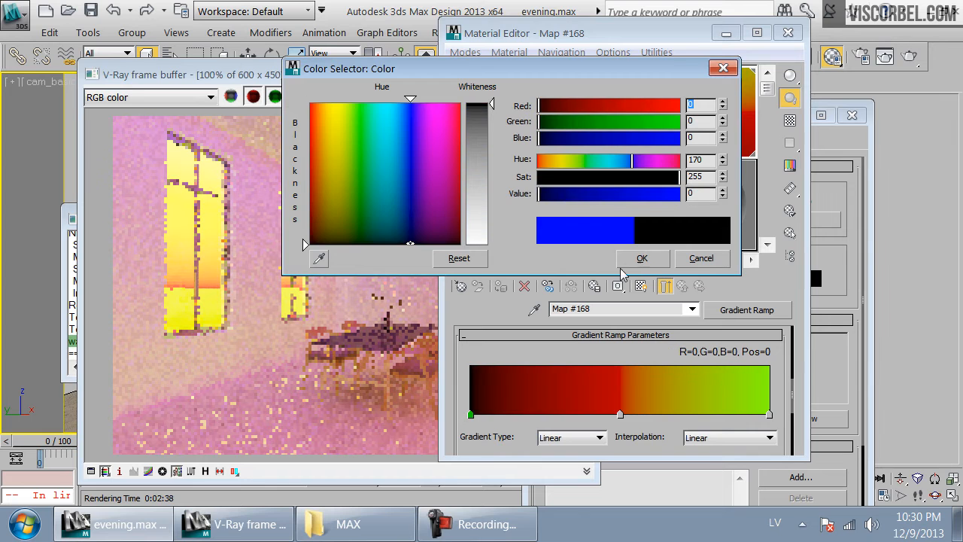
{"action": "left_click", "coordinate": [641, 260]}
- Add a ramp flag at position 46, just before the middle flag, and color it black
{"action": "left_click", "coordinate": [608, 414]}
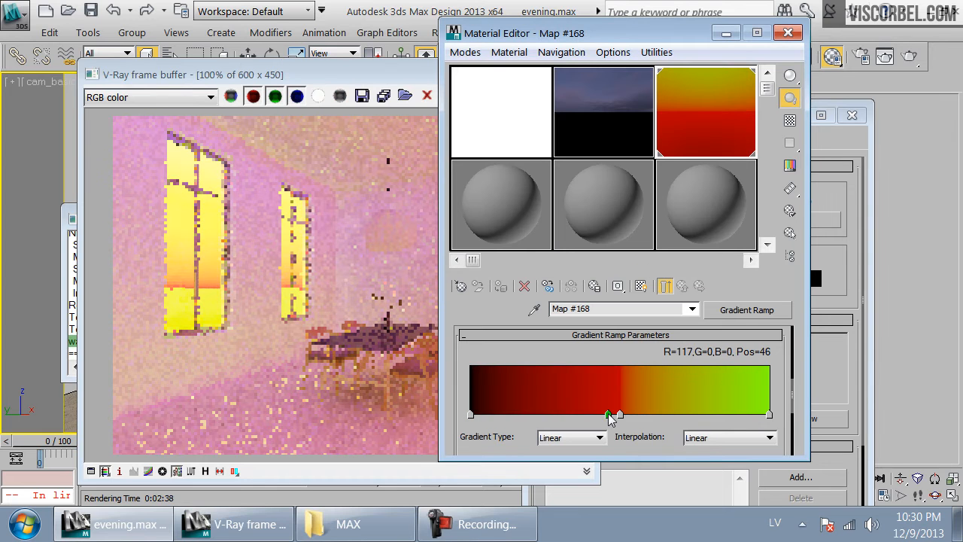
{"action": "double_click", "coordinate": [607, 415]}
{"action": "left_click_drag", "start_coordinate": [602, 193], "coordinate": [536, 194]}
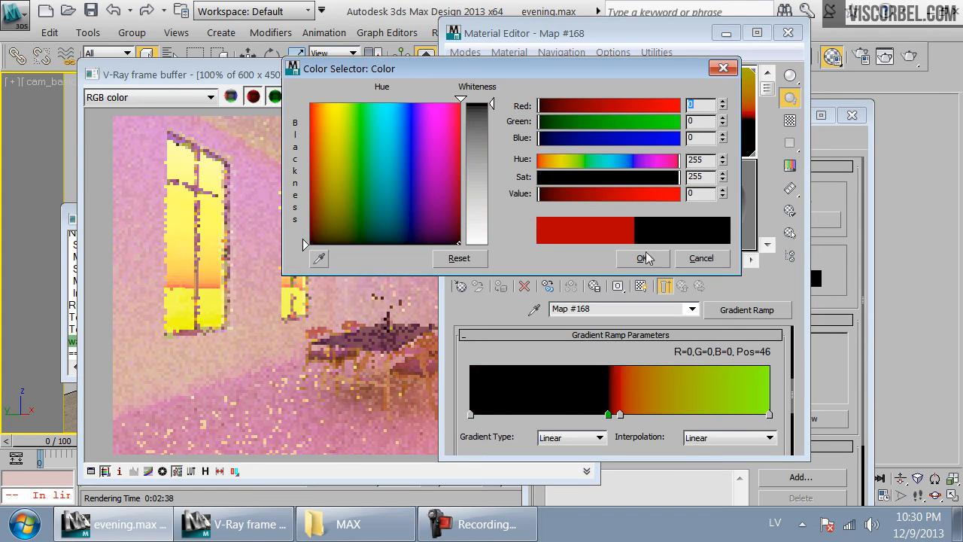
{"action": "left_click", "coordinate": [643, 258]}
- Change the ramp's end flag at position 100 to a very dark blue (1, 0, 21)
{"action": "double_click", "coordinate": [768, 414]}
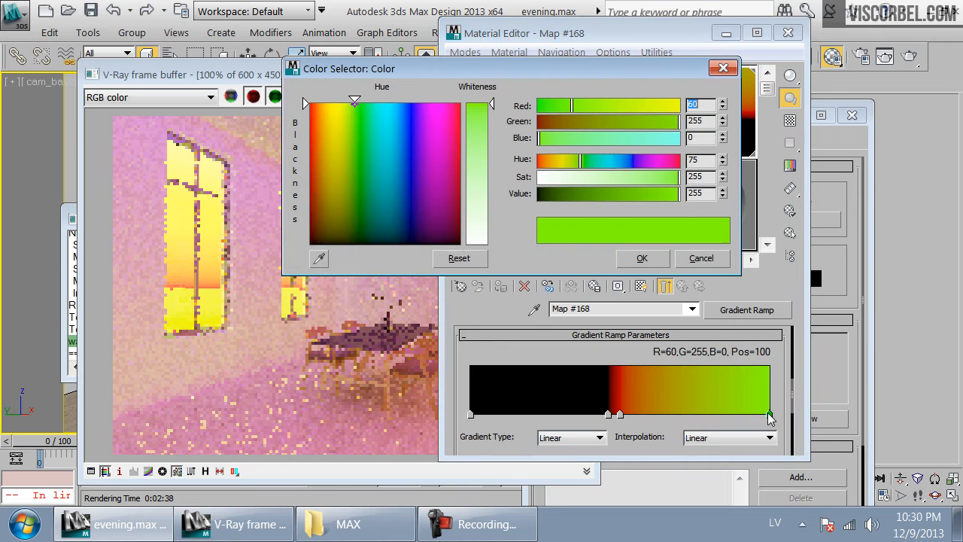
{"action": "left_click_drag", "start_coordinate": [618, 167], "coordinate": [549, 197]}
{"action": "left_click", "coordinate": [640, 260]}
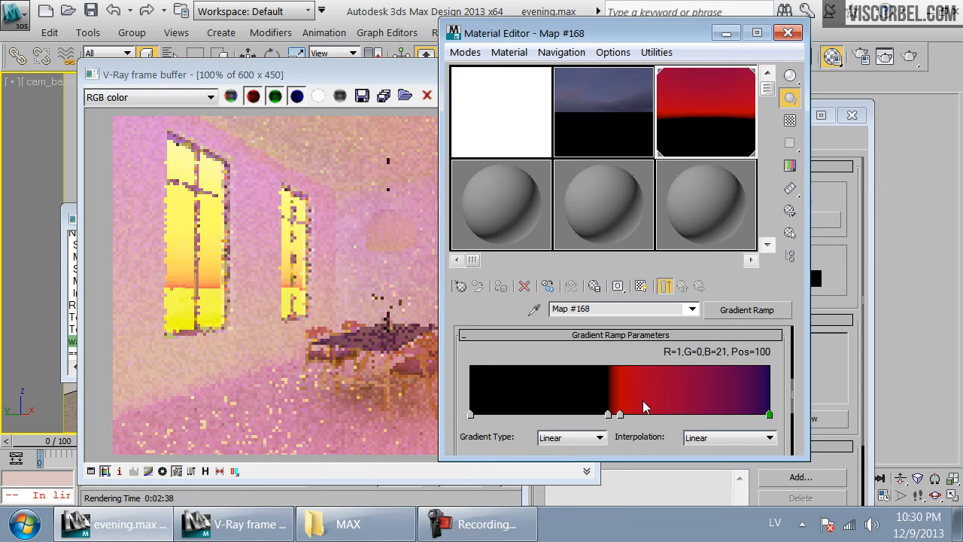
- Change the ramp's flag at position 50 to a light salmon color (231, 91, 76)
{"action": "double_click", "coordinate": [619, 415]}
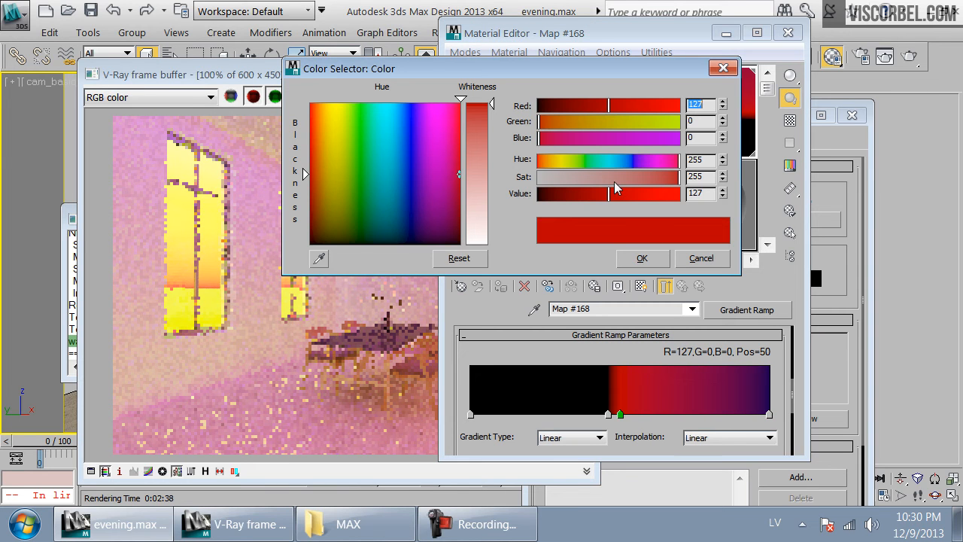
{"action": "left_click", "coordinate": [541, 161]}
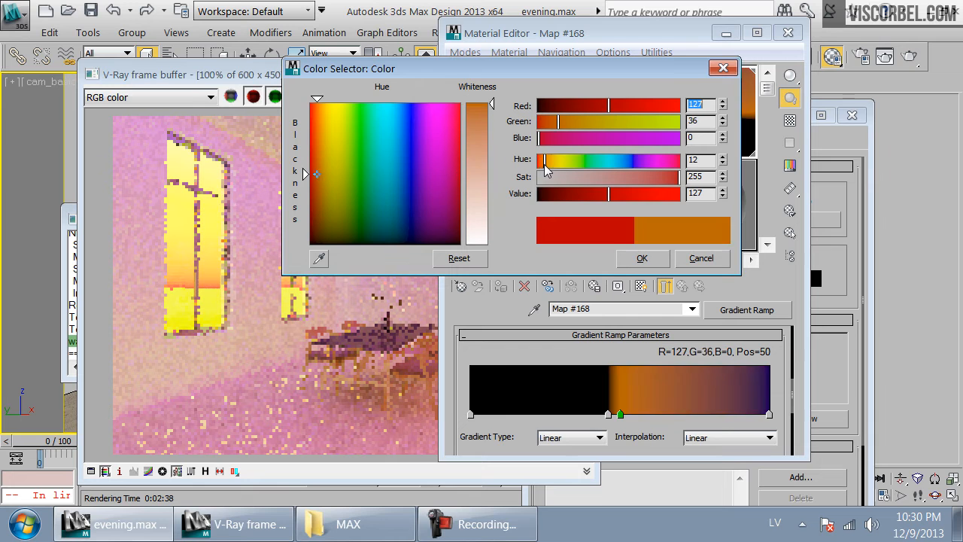
{"action": "mouse_move", "coordinate": [637, 194]}
{"action": "left_mouse_down"}
{"action": "mouse_move", "coordinate": [665, 195]}
{"action": "mouse_move", "coordinate": [631, 176]}
{"action": "left_mouse_up"}
{"action": "left_click", "coordinate": [540, 161]}
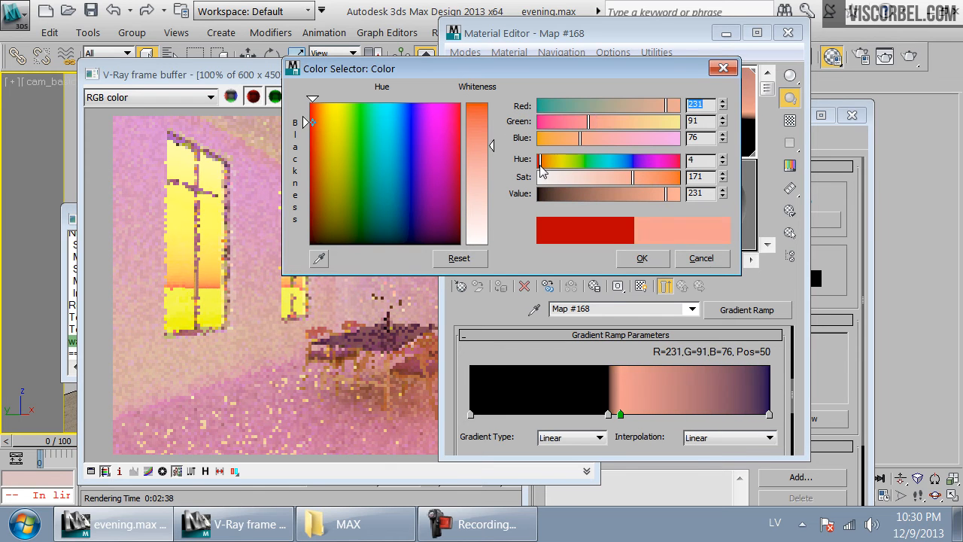
{"action": "left_click", "coordinate": [641, 259]}
- Add a ramp flag at position 59 and color it pink-violet (187, 85, 145)
{"action": "left_click", "coordinate": [648, 414]}
{"action": "double_click", "coordinate": [648, 414]}
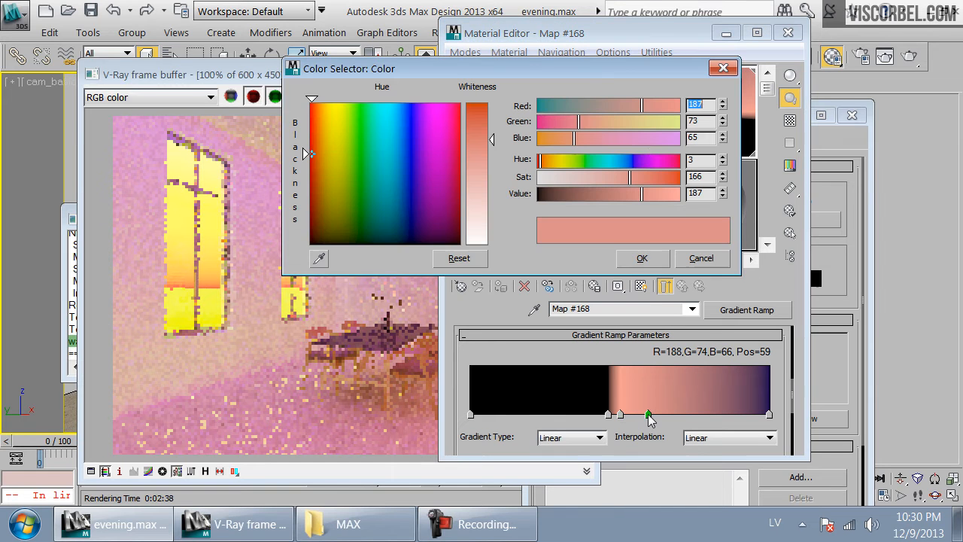
{"action": "left_click_drag", "start_coordinate": [648, 160], "coordinate": [614, 176]}
{"action": "left_click", "coordinate": [632, 264]}
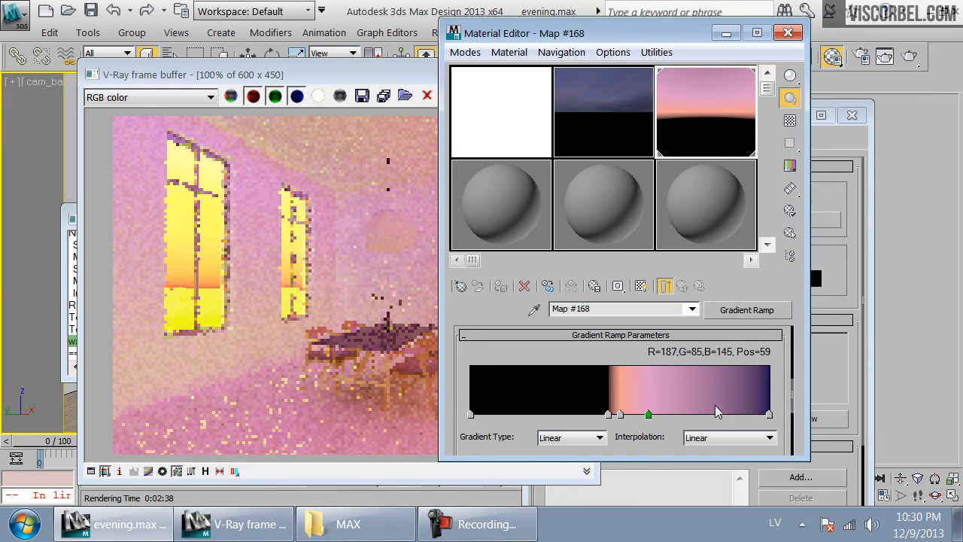
- Add a ramp flag at position 72 and color it a muted blue-violet
{"action": "double_click", "coordinate": [683, 414]}
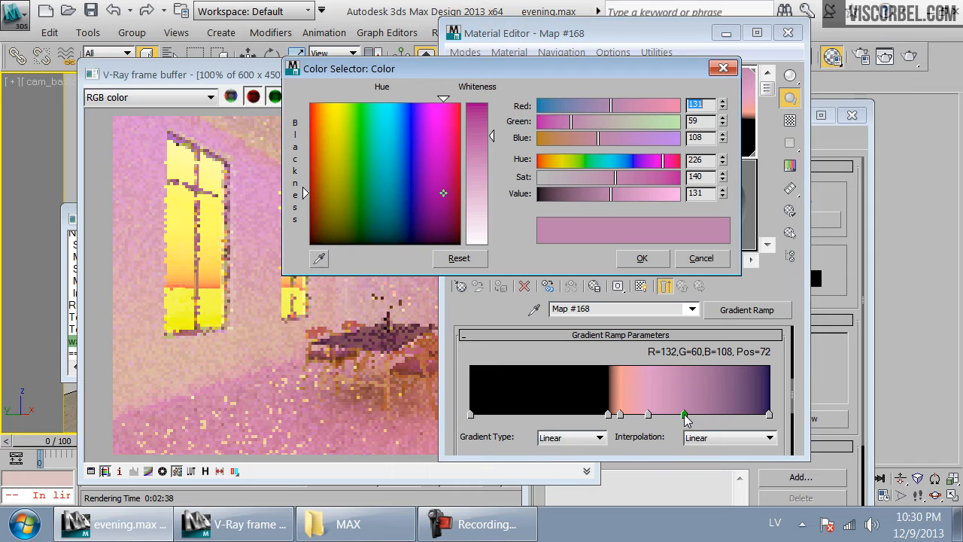
{"action": "left_click_drag", "start_coordinate": [654, 160], "coordinate": [640, 164]}
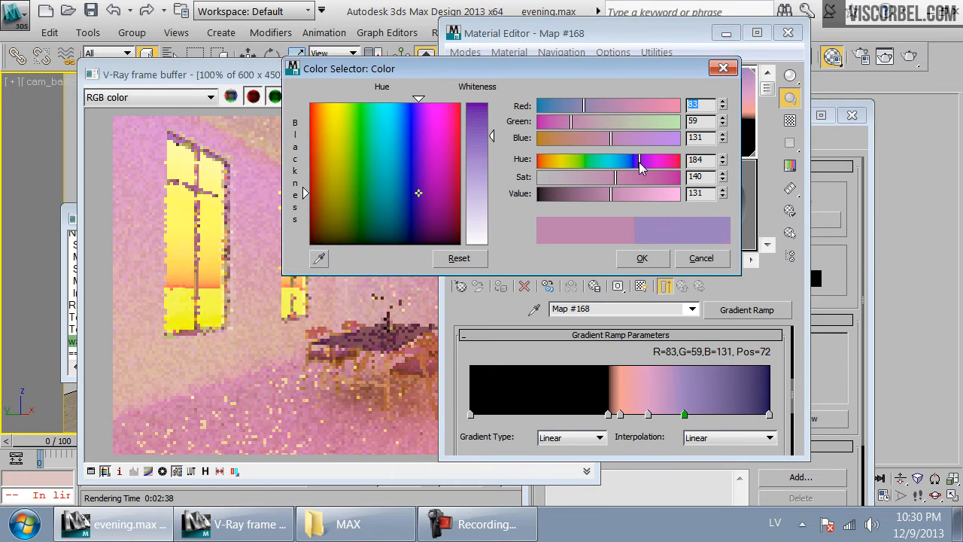
{"action": "mouse_move", "coordinate": [604, 197]}
{"action": "left_mouse_down"}
{"action": "mouse_move", "coordinate": [590, 197]}
{"action": "mouse_move", "coordinate": [620, 191]}
{"action": "mouse_move", "coordinate": [601, 192]}
{"action": "left_mouse_up"}
{"action": "left_click", "coordinate": [642, 258]}
- Darken the ramp's flags at position 59 to (117, 53, 91) and at position 72 to (42, 30, 66)
{"action": "double_click", "coordinate": [648, 412]}
{"action": "left_click", "coordinate": [638, 256]}
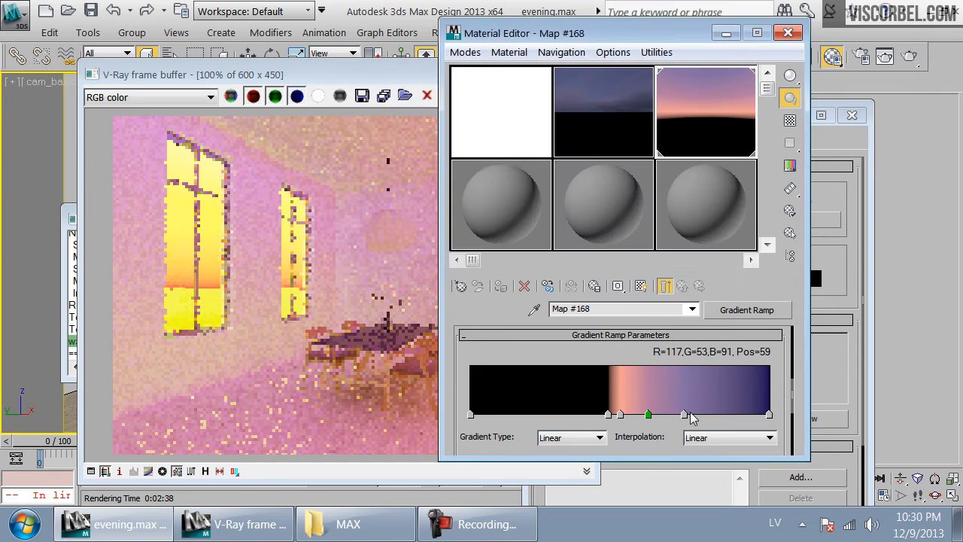
{"action": "double_click", "coordinate": [683, 413]}
{"action": "left_click_drag", "start_coordinate": [587, 196], "coordinate": [574, 195]}
{"action": "left_click", "coordinate": [642, 258]}
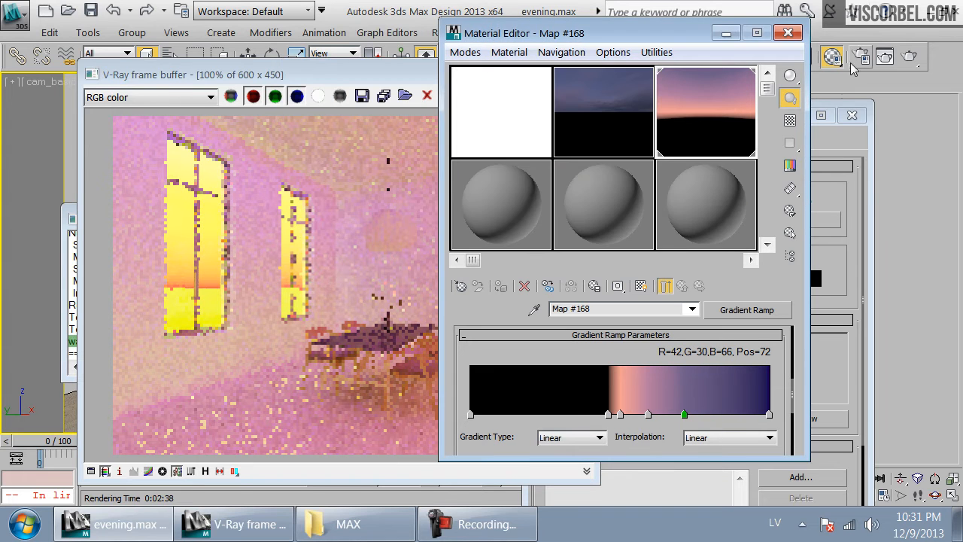
- Test-render the interior with the sunset ramp, stop the render partway and close the frame buffer
{"action": "left_click", "coordinate": [909, 56]}
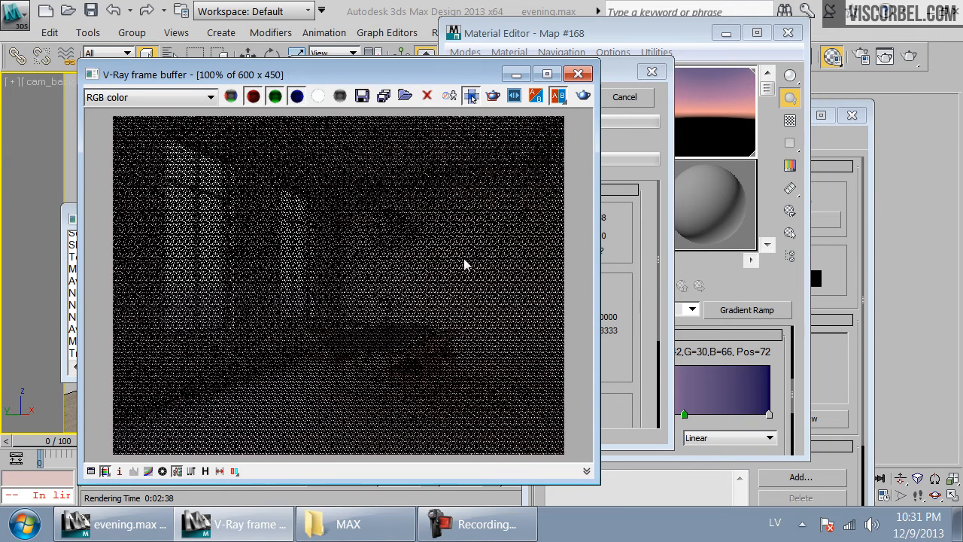
{"action": "scroll", "coordinate": [449, 290], "scroll_direction": "down", "scroll_amount": 1}
{"action": "scroll", "coordinate": [450, 289], "scroll_direction": "up", "scroll_amount": 1}
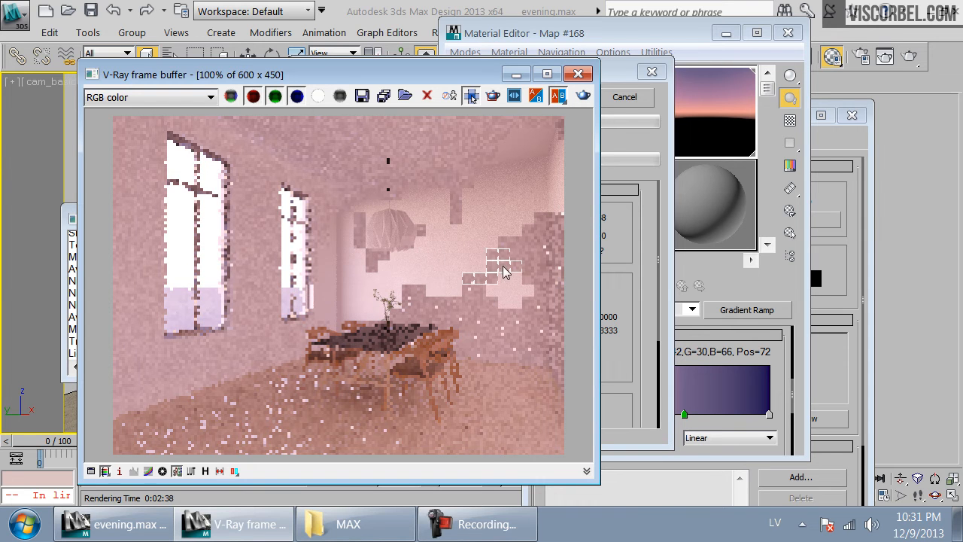
{"action": "left_click", "coordinate": [637, 103]}
{"action": "left_click", "coordinate": [578, 73]}
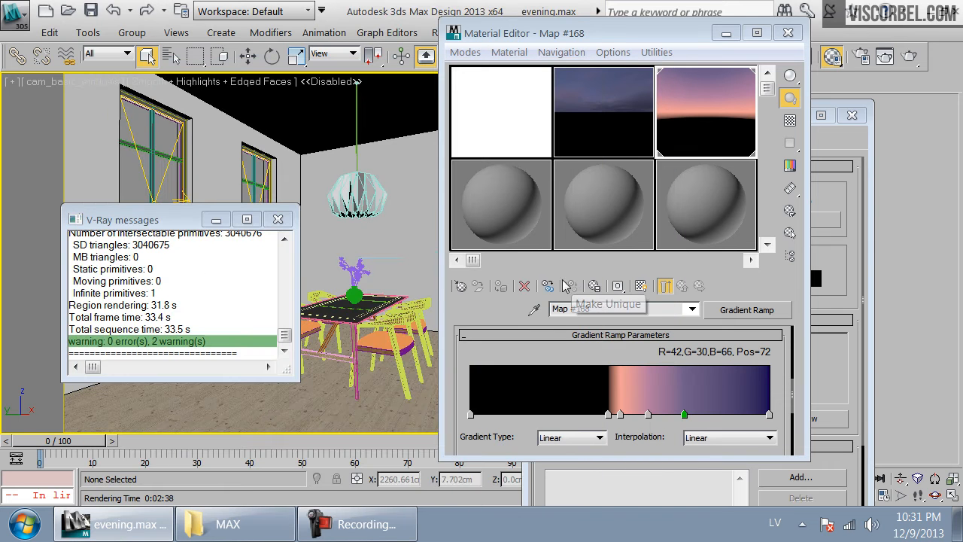
- Change the ramp's flag at position 50 to a darker violet (59, 39, 117)
{"action": "double_click", "coordinate": [620, 413]}
{"action": "left_click_drag", "start_coordinate": [630, 159], "coordinate": [638, 159]}
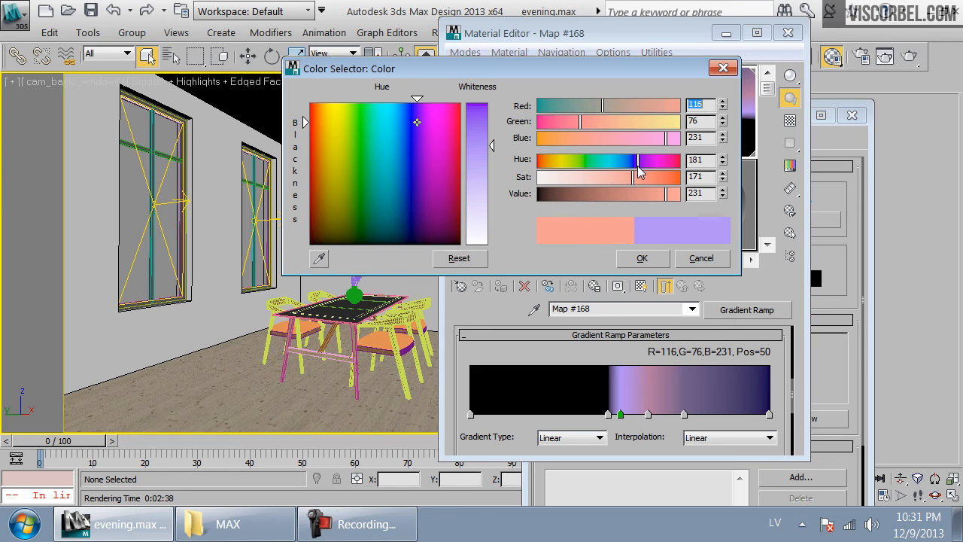
{"action": "left_click_drag", "start_coordinate": [637, 197], "coordinate": [603, 199]}
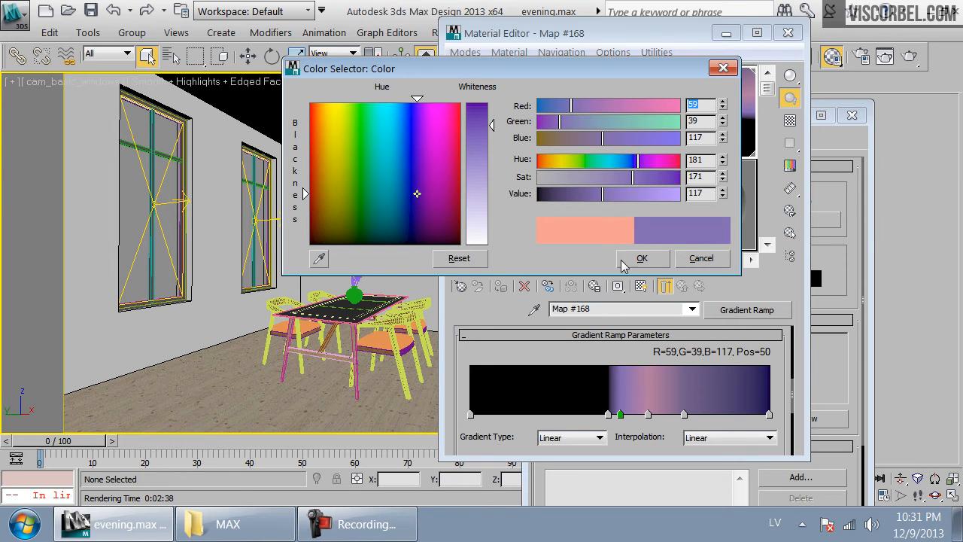
{"action": "left_click", "coordinate": [641, 258]}
- Change the ramp's flag at position 59 to a muted blue (55, 53, 117)
{"action": "double_click", "coordinate": [647, 414]}
{"action": "left_click_drag", "start_coordinate": [666, 161], "coordinate": [632, 166]}
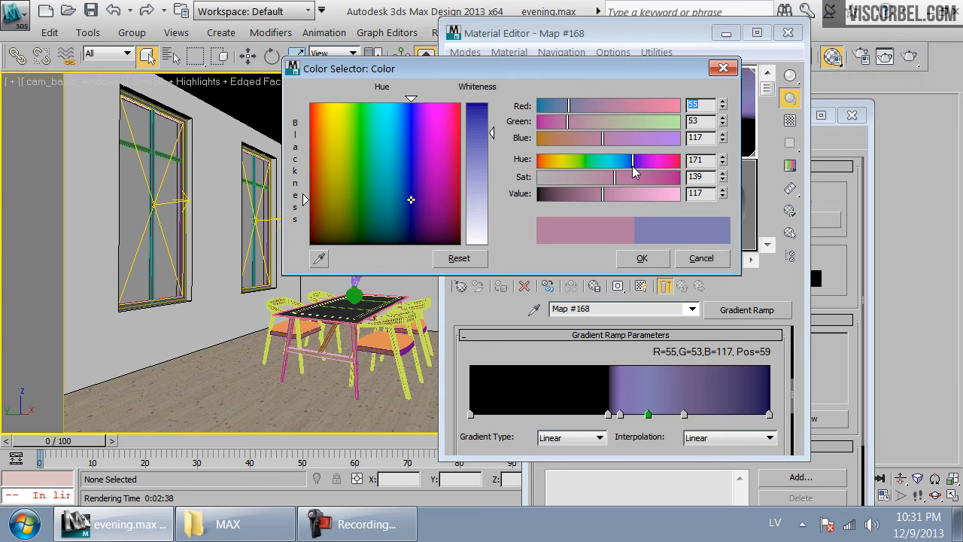
{"action": "left_click", "coordinate": [642, 258]}
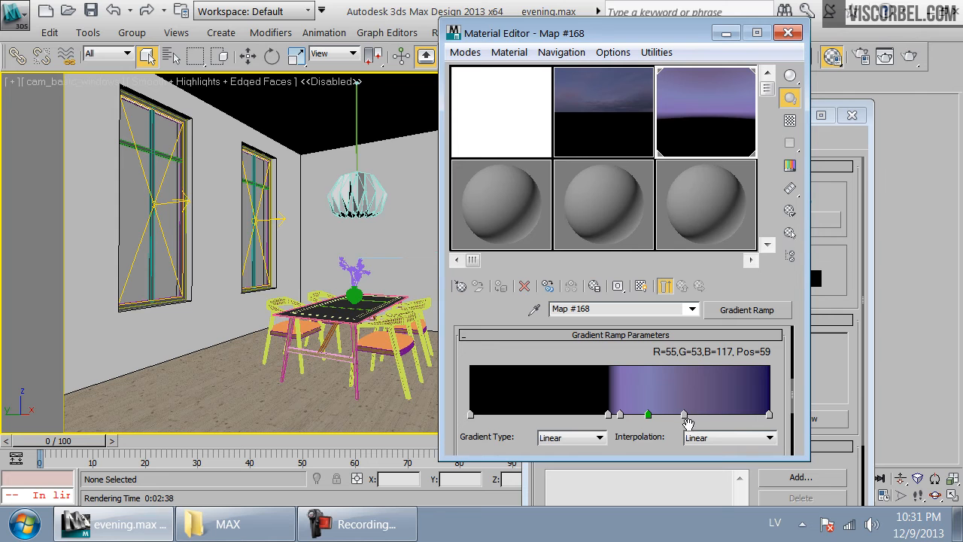
- Change the ramp's flag at position 72 to a dark, saturated blue (10, 8, 43)
{"action": "double_click", "coordinate": [683, 414]}
{"action": "left_click", "coordinate": [635, 161]}
{"action": "left_click_drag", "start_coordinate": [575, 194], "coordinate": [562, 195]}
{"action": "mouse_move", "coordinate": [647, 178]}
{"action": "left_mouse_down"}
{"action": "mouse_move", "coordinate": [668, 184]}
{"action": "mouse_move", "coordinate": [655, 189]}
{"action": "left_mouse_up"}
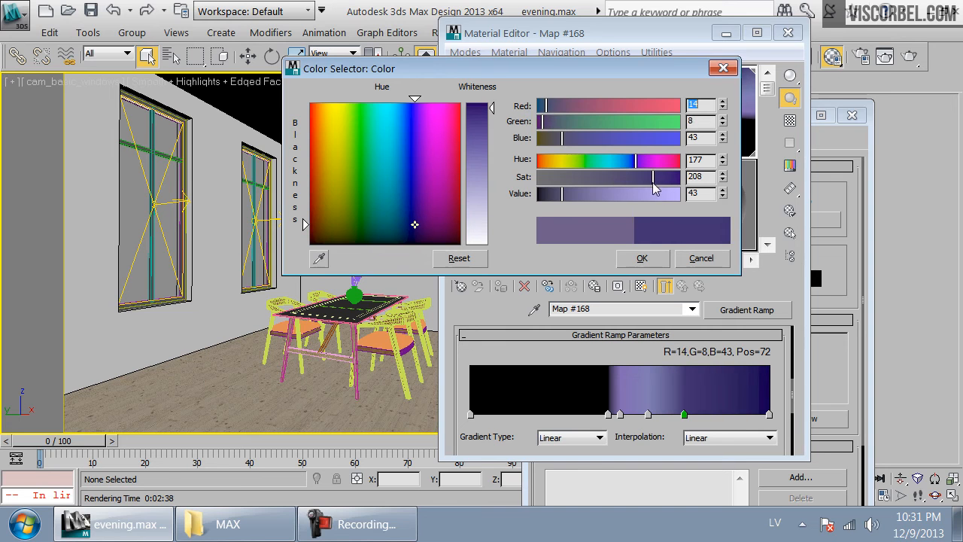
{"action": "left_click", "coordinate": [633, 161]}
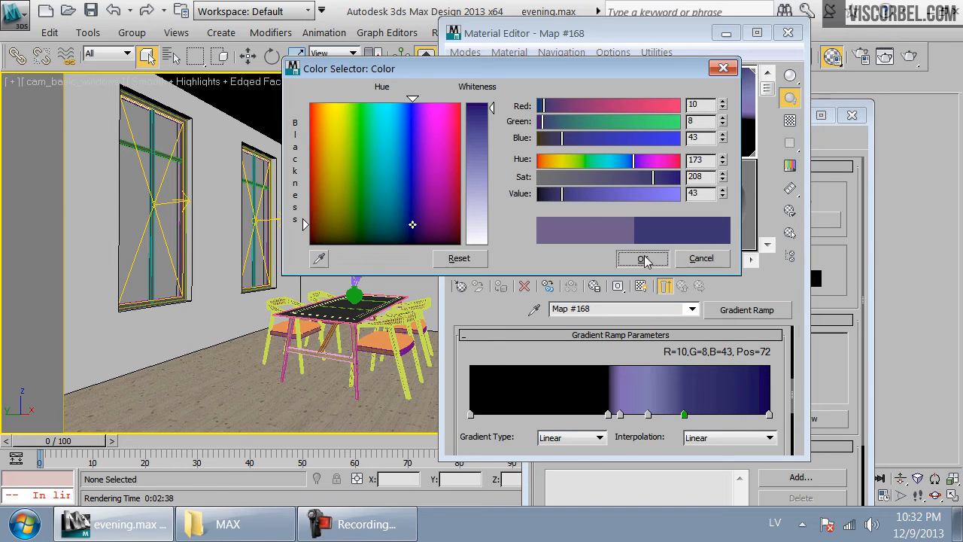
{"action": "left_click", "coordinate": [643, 258]}
- Test-render the interior with the bluish ramp, stop after the first pass and close the frame buffer
{"action": "left_click", "coordinate": [909, 56]}
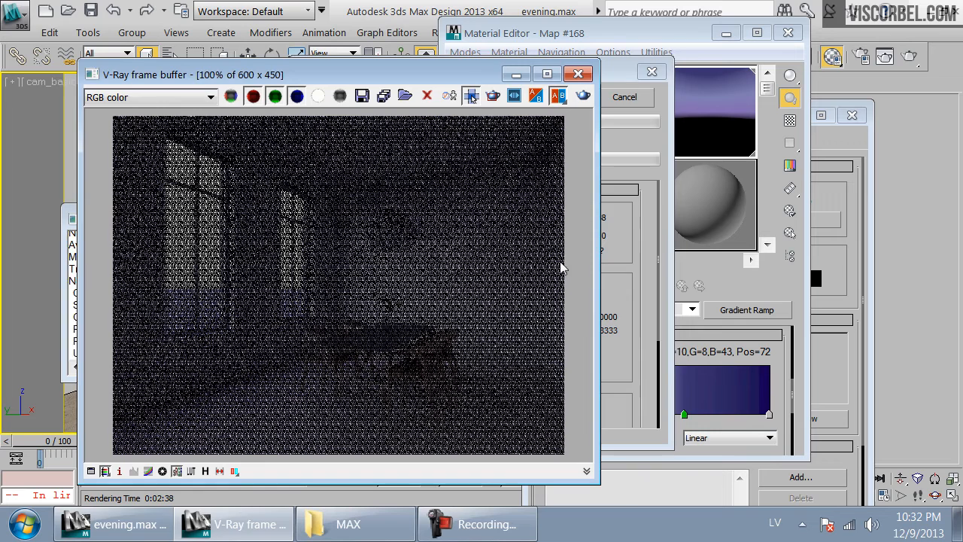
{"action": "left_click", "coordinate": [539, 322]}
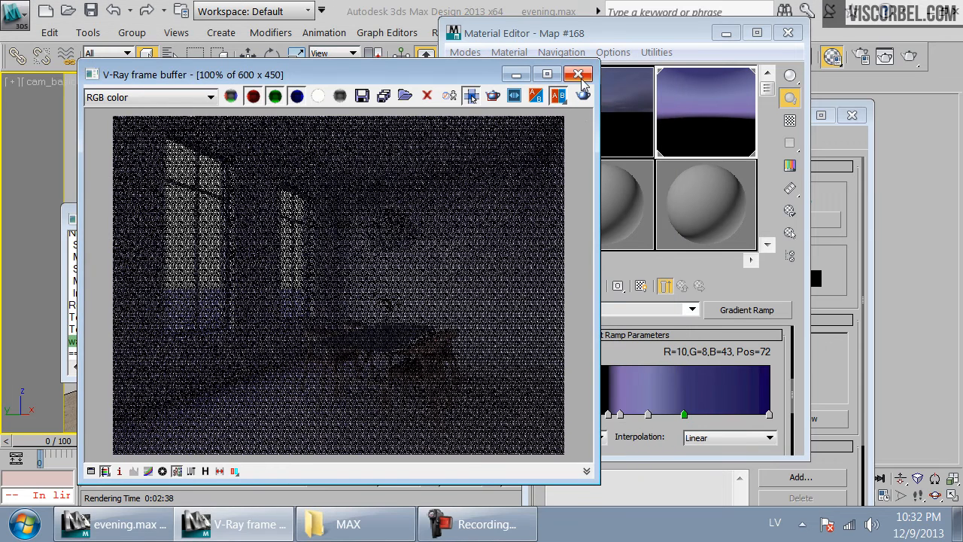
{"action": "left_click", "coordinate": [578, 74]}
- Lighten and desaturate the ramp's flag at position 50 to a pale grayish violet
{"action": "left_click_drag", "start_coordinate": [684, 414], "coordinate": [620, 414]}
{"action": "double_click", "coordinate": [620, 414]}
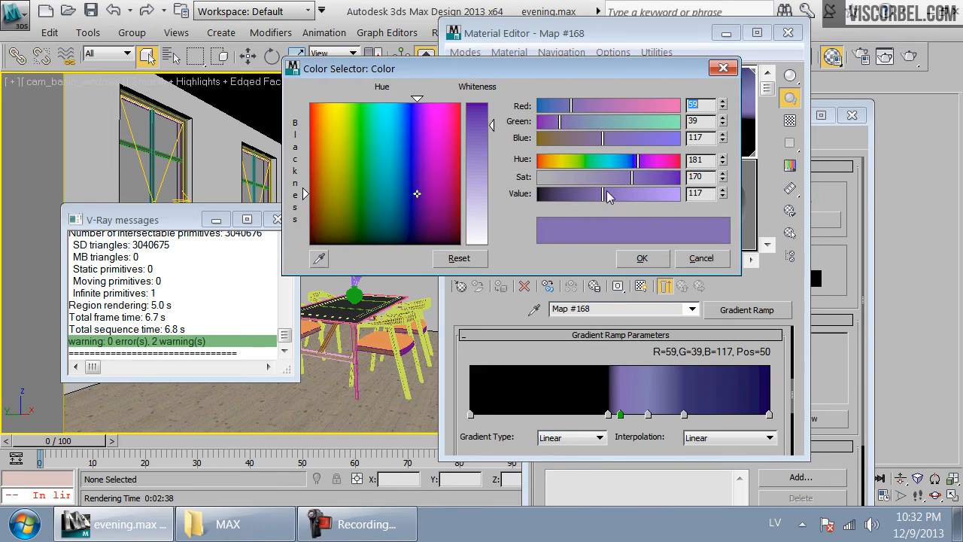
{"action": "left_click", "coordinate": [631, 194]}
{"action": "left_click", "coordinate": [597, 178]}
{"action": "left_click_drag", "start_coordinate": [640, 166], "coordinate": [640, 165]}
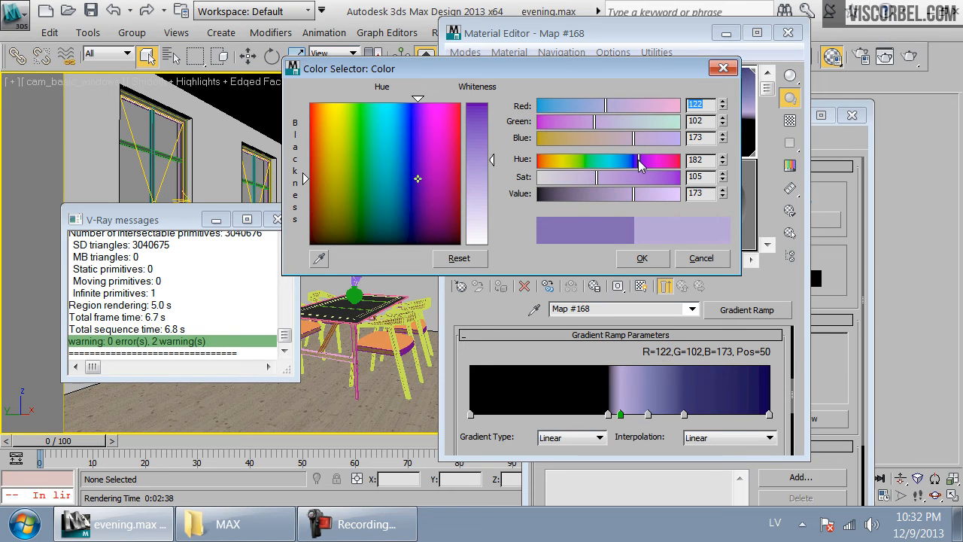
{"action": "left_click", "coordinate": [615, 193]}
{"action": "left_click", "coordinate": [584, 176]}
{"action": "left_click", "coordinate": [642, 258]}
- Slightly desaturate the ramp's flags at position 59 to (61, 60, 117) and at position 72 to (15, 13, 43)
{"action": "double_click", "coordinate": [648, 414]}
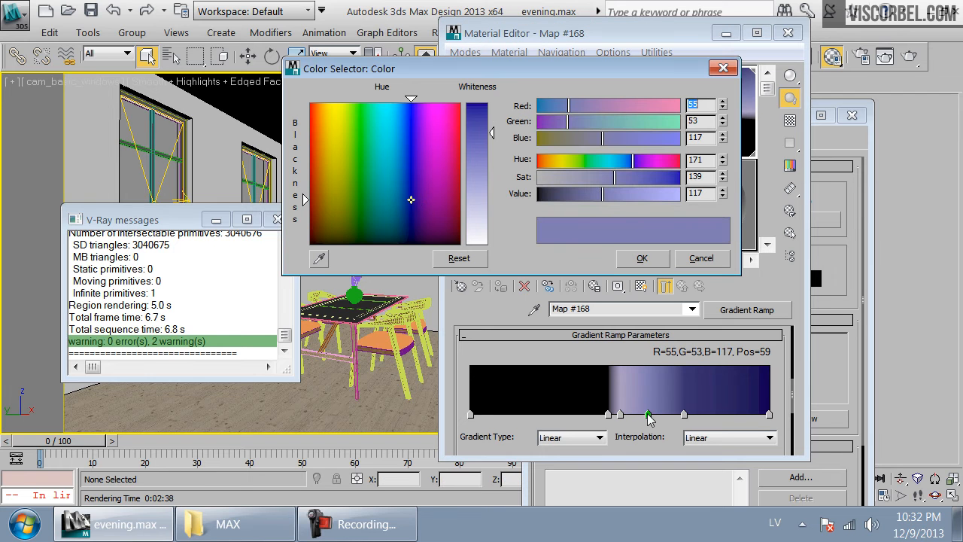
{"action": "left_click", "coordinate": [623, 177]}
{"action": "left_click", "coordinate": [642, 258]}
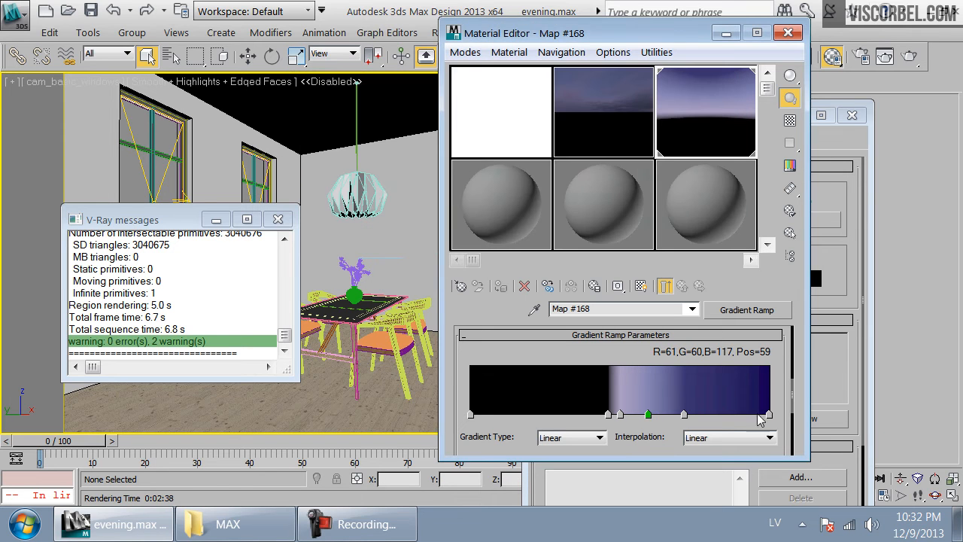
{"action": "left_click", "coordinate": [684, 414]}
{"action": "double_click", "coordinate": [684, 415]}
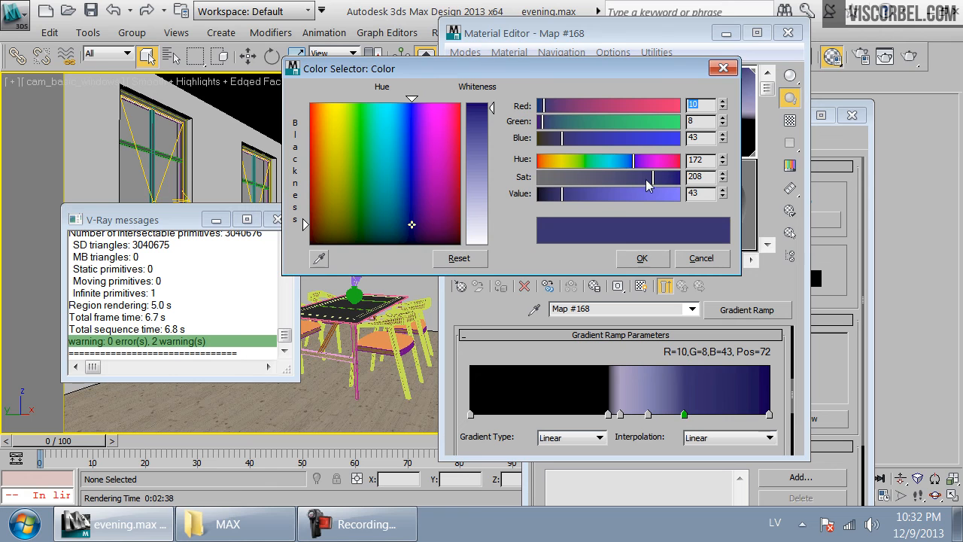
{"action": "left_click_drag", "start_coordinate": [645, 179], "coordinate": [636, 186]}
{"action": "left_click", "coordinate": [641, 258]}
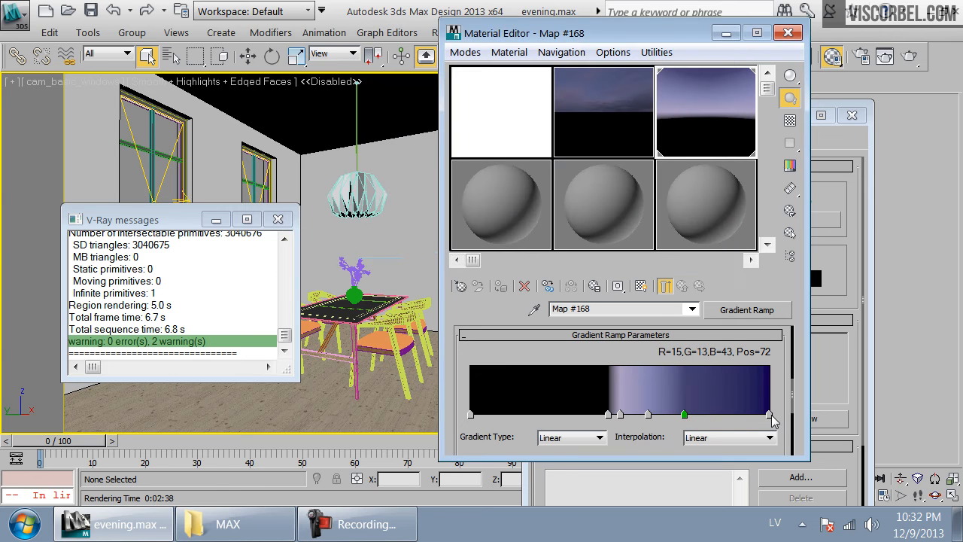
- Set the ramp's end flag at position 100 to (2, 1, 21), test-render the interior and close the frame buffer
{"action": "double_click", "coordinate": [769, 414]}
{"action": "left_click_drag", "start_coordinate": [653, 176], "coordinate": [672, 185]}
{"action": "left_click", "coordinate": [642, 258]}
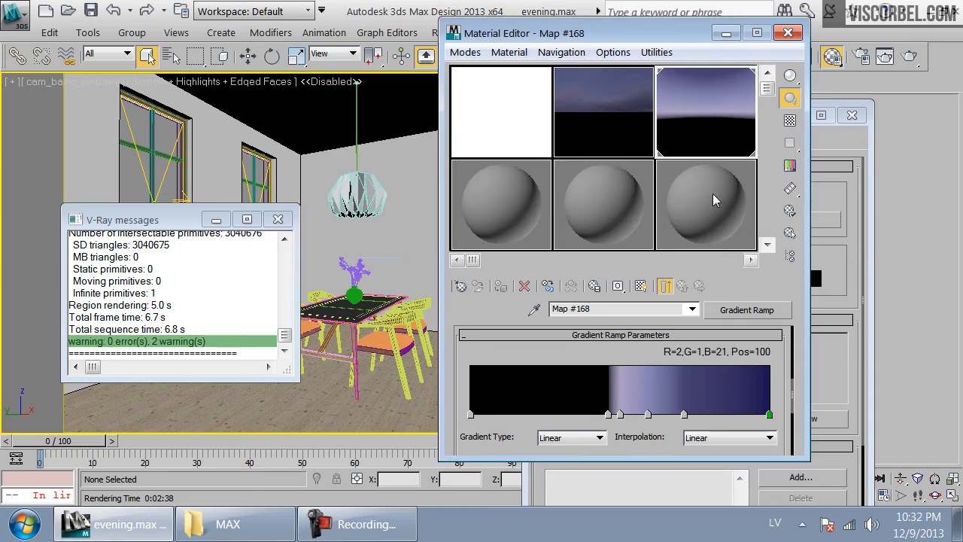
{"action": "left_click", "coordinate": [892, 60]}
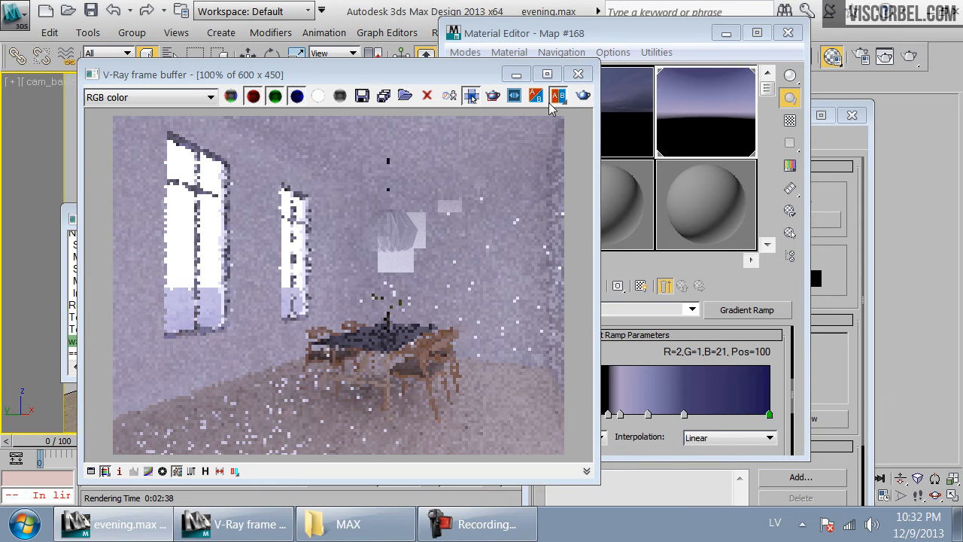
{"action": "left_click", "coordinate": [578, 73]}
- Replace the Gradient Ramp with an Output map, keeping the ramp as its sub-map
{"action": "left_click", "coordinate": [736, 310]}
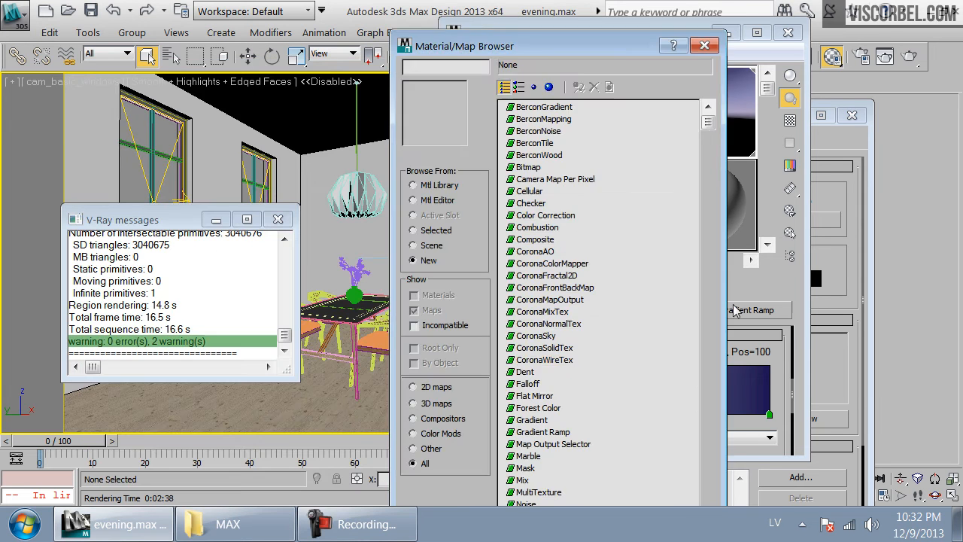
{"action": "left_click", "coordinate": [566, 361]}
{"action": "scroll", "coordinate": [564, 365], "scroll_direction": "down", "scroll_amount": 3}
{"action": "double_click", "coordinate": [529, 372]}
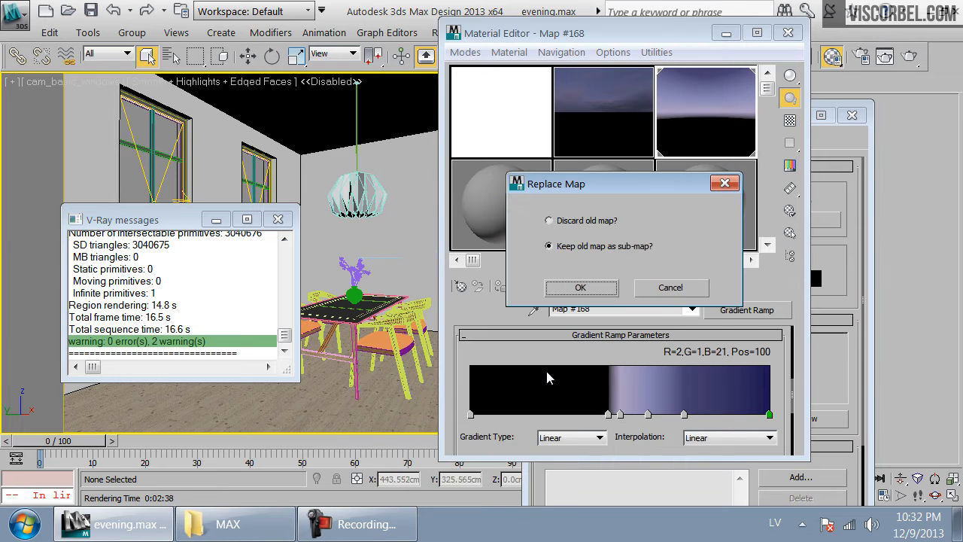
{"action": "left_click", "coordinate": [580, 288]}
- Set the Output map's output amount to 0.5, start a test render and cancel it
{"action": "left_click_drag", "start_coordinate": [760, 385], "coordinate": [769, 333]}
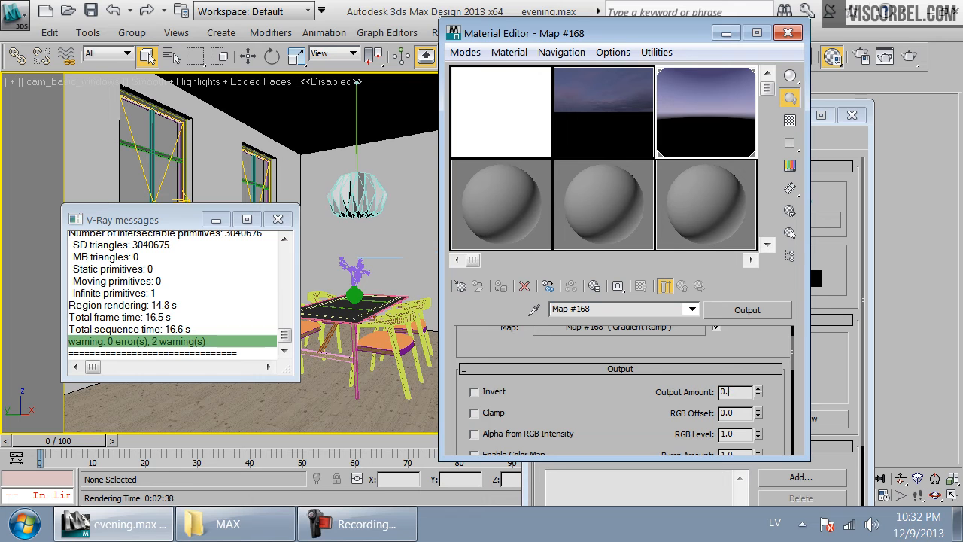
{"action": "double_click", "coordinate": [730, 392]}
{"action": "left_click", "coordinate": [907, 59]}
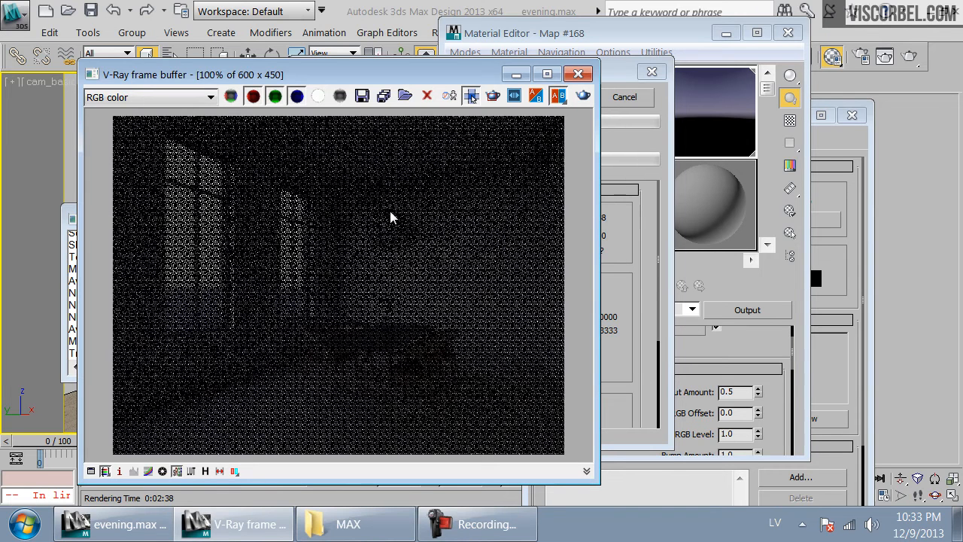
{"action": "left_click", "coordinate": [627, 97]}
- Reduce the Output map's output amount to 0.3 and run a short test render of the interior
{"action": "left_click", "coordinate": [736, 392]}
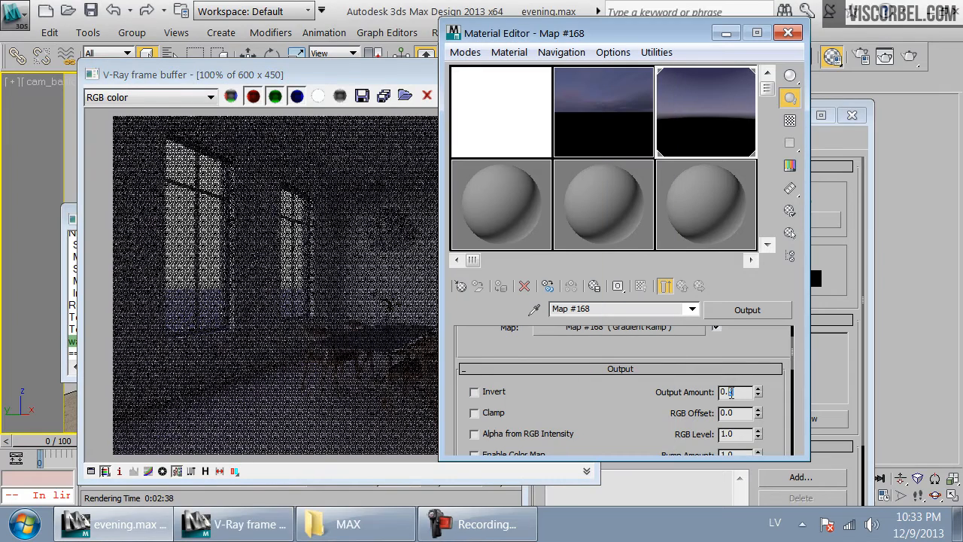
{"action": "key", "text": "Return"}
{"action": "left_click", "coordinate": [375, 209]}
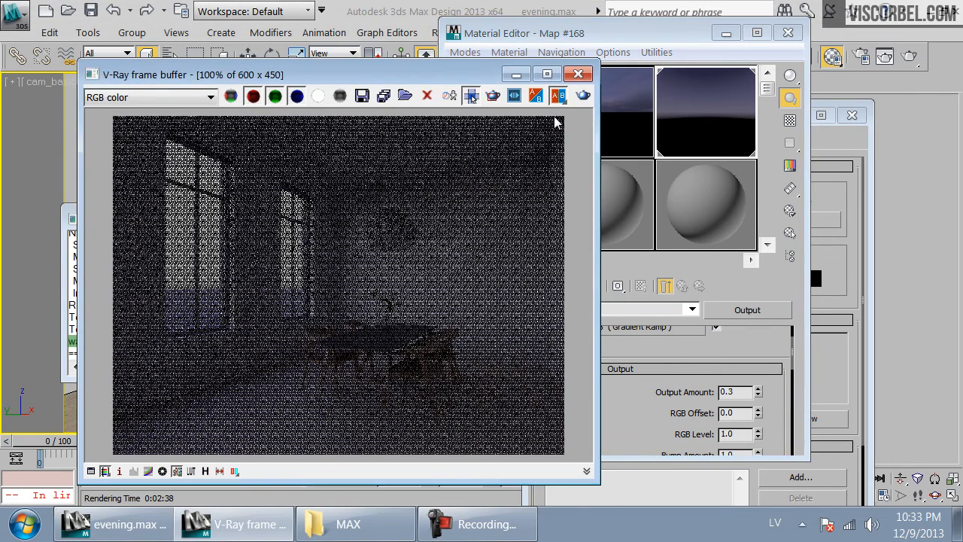
{"action": "left_click", "coordinate": [585, 100]}
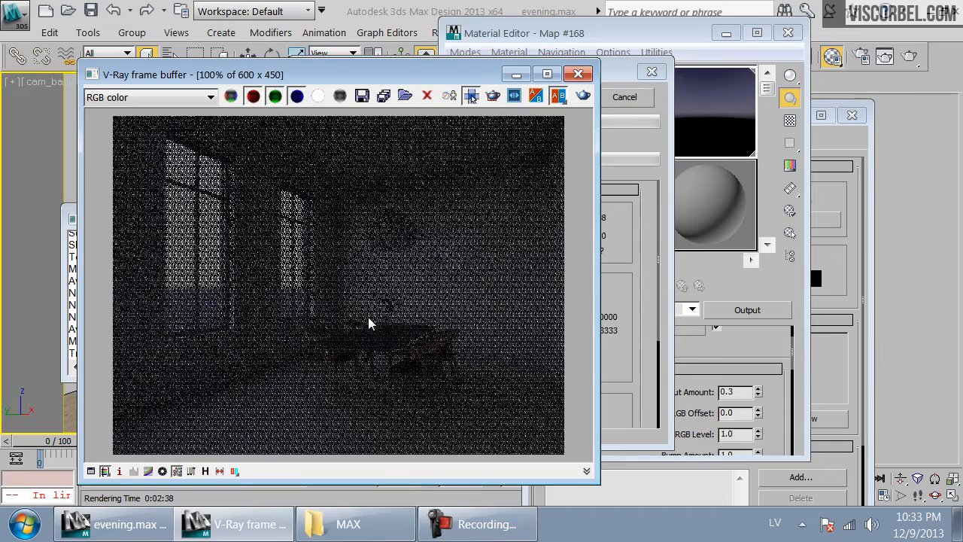
{"action": "scroll", "coordinate": [368, 317], "scroll_direction": "down", "scroll_amount": 1}
{"action": "scroll", "coordinate": [368, 316], "scroll_direction": "up", "scroll_amount": 1}
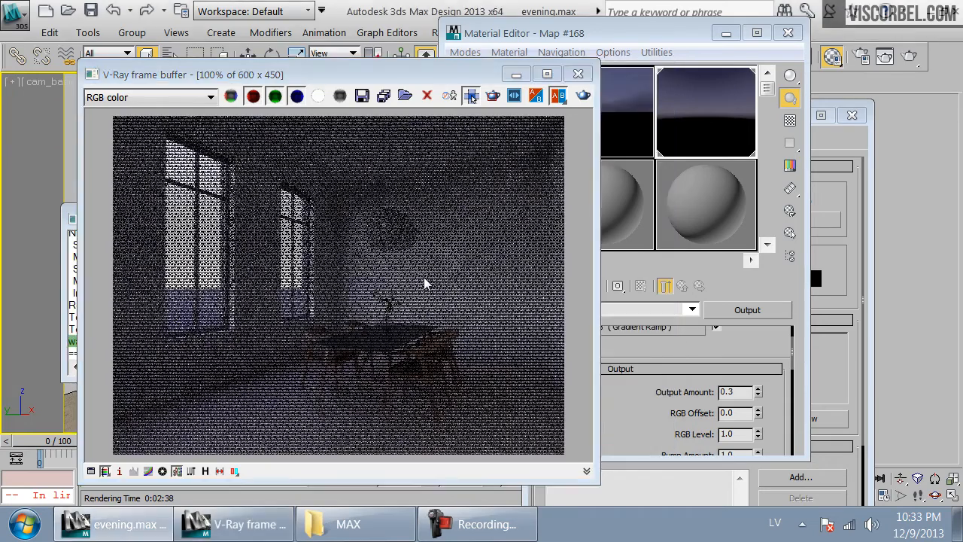
- Arrange the V-Ray frame buffer and the Material Editor side by side without overlap
{"action": "left_click_drag", "start_coordinate": [466, 82], "coordinate": [389, 105]}
{"action": "left_click_drag", "start_coordinate": [519, 36], "coordinate": [614, 66]}
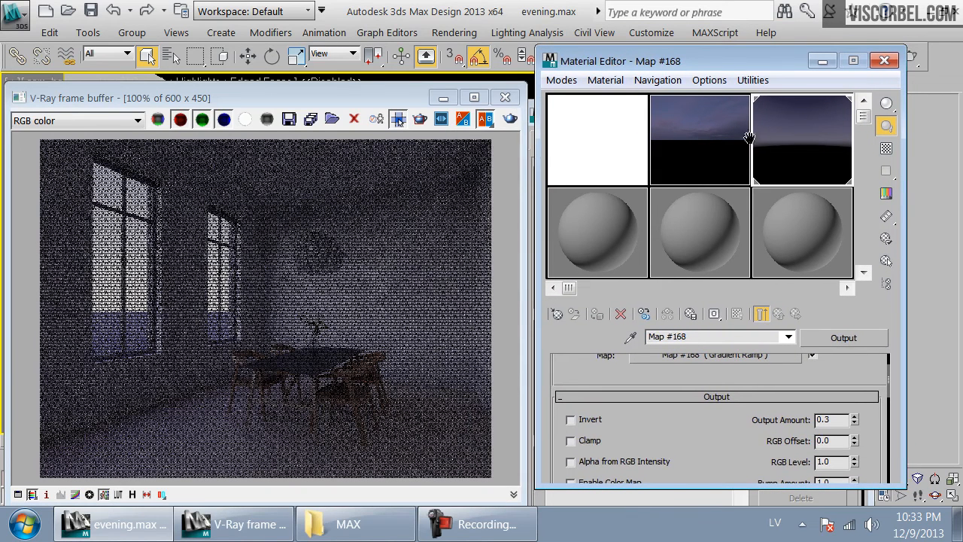
{"action": "left_click", "coordinate": [457, 34]}
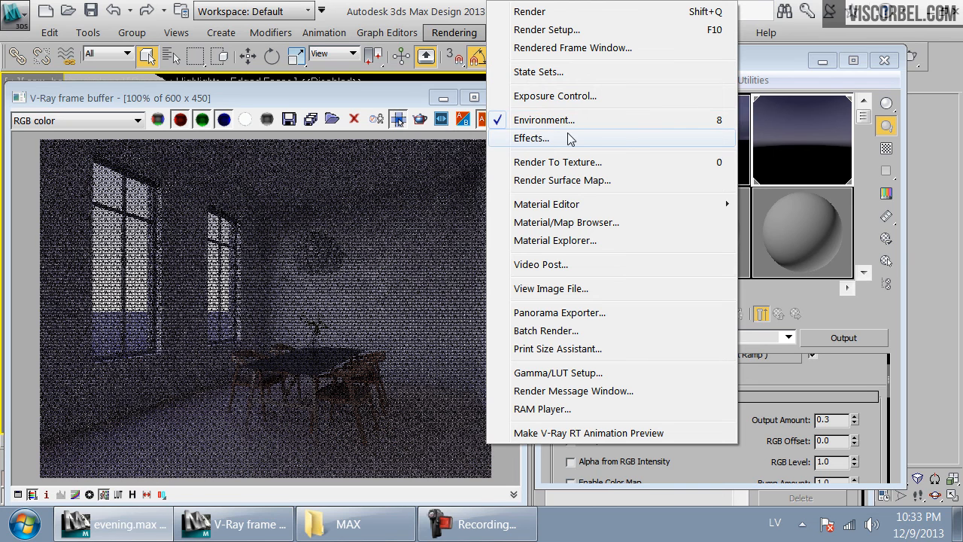
{"action": "left_click", "coordinate": [770, 63]}
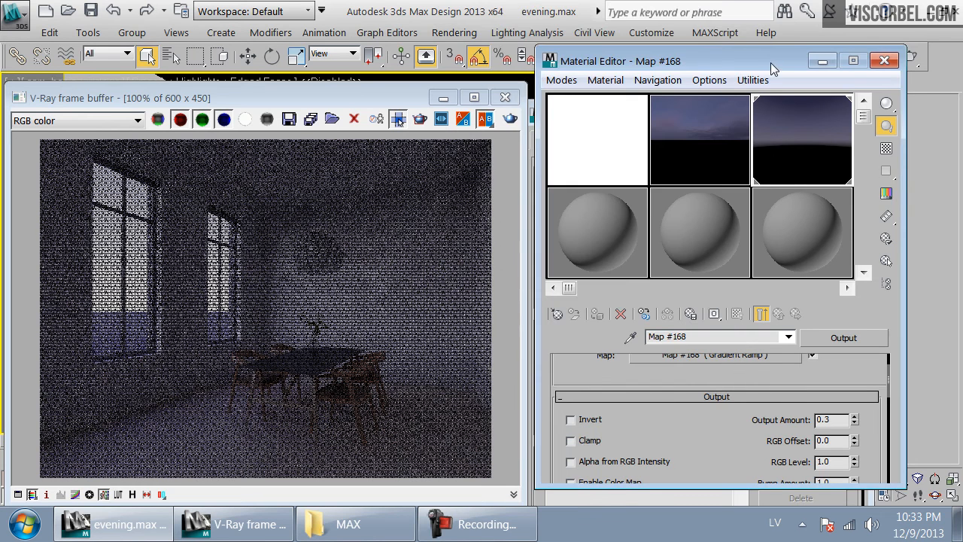
- Assign the VRayHDRI sky map from the Material Editor as the scene's background environment map
{"action": "left_click", "coordinate": [713, 136]}
{"action": "left_click", "coordinate": [454, 32]}
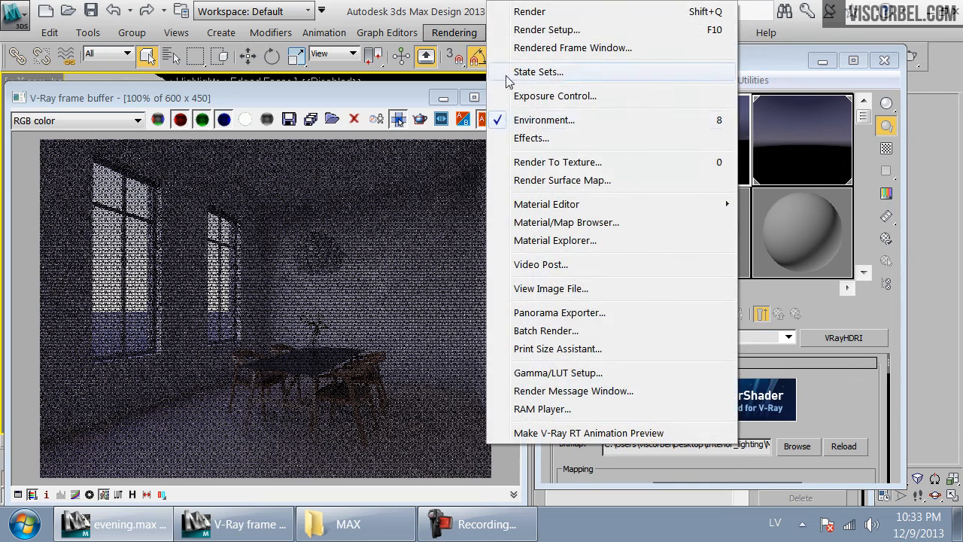
{"action": "left_click", "coordinate": [530, 119]}
{"action": "left_click", "coordinate": [454, 32]}
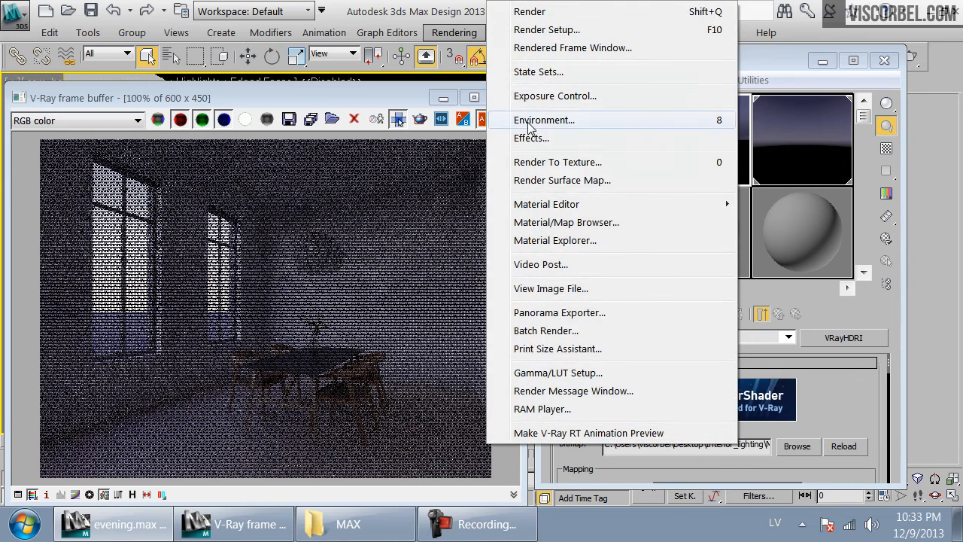
{"action": "left_click", "coordinate": [561, 121]}
{"action": "left_click_drag", "start_coordinate": [691, 114], "coordinate": [432, 102]}
{"action": "left_click", "coordinate": [690, 131]}
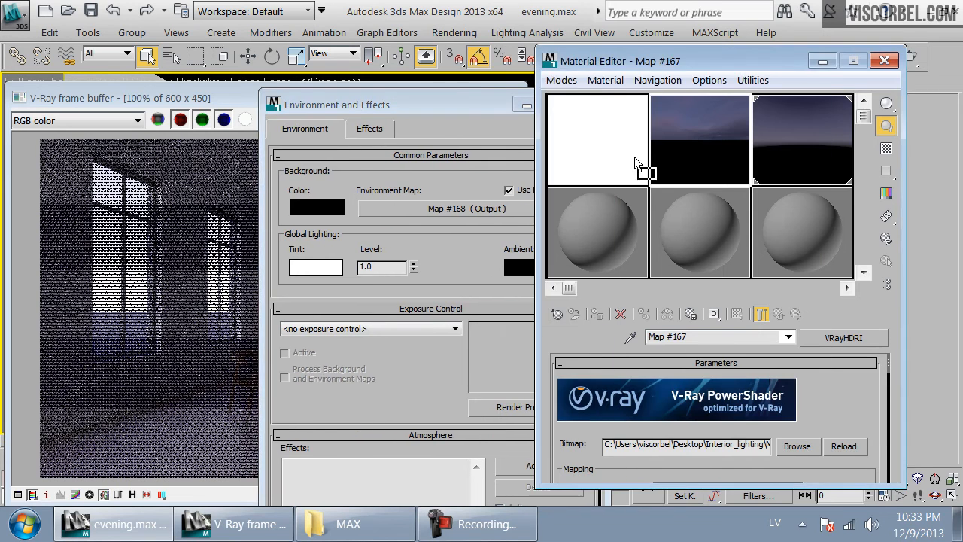
{"action": "left_click_drag", "start_coordinate": [490, 210], "coordinate": [491, 210]}
{"action": "left_click", "coordinate": [395, 367]}
- Assign the Output map with the gradient ramp to V-Ray's GI environment (skylight) override
{"action": "left_click_drag", "start_coordinate": [764, 57], "coordinate": [758, 161]}
{"action": "left_click", "coordinate": [802, 237]}
{"action": "left_click", "coordinate": [860, 58]}
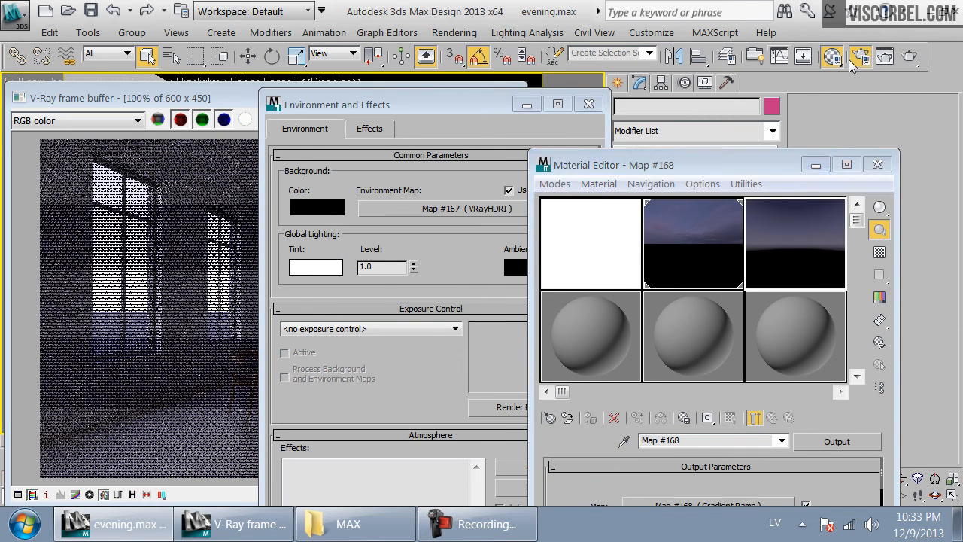
{"action": "left_click", "coordinate": [518, 43]}
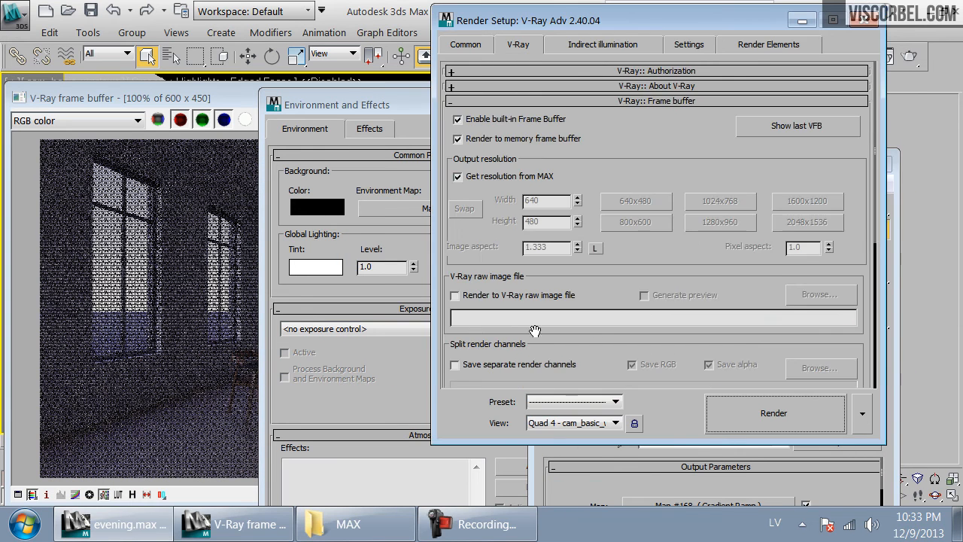
{"action": "scroll", "coordinate": [655, 134], "scroll_direction": "down", "scroll_amount": 5}
{"action": "scroll", "coordinate": [654, 134], "scroll_direction": "down", "scroll_amount": 1}
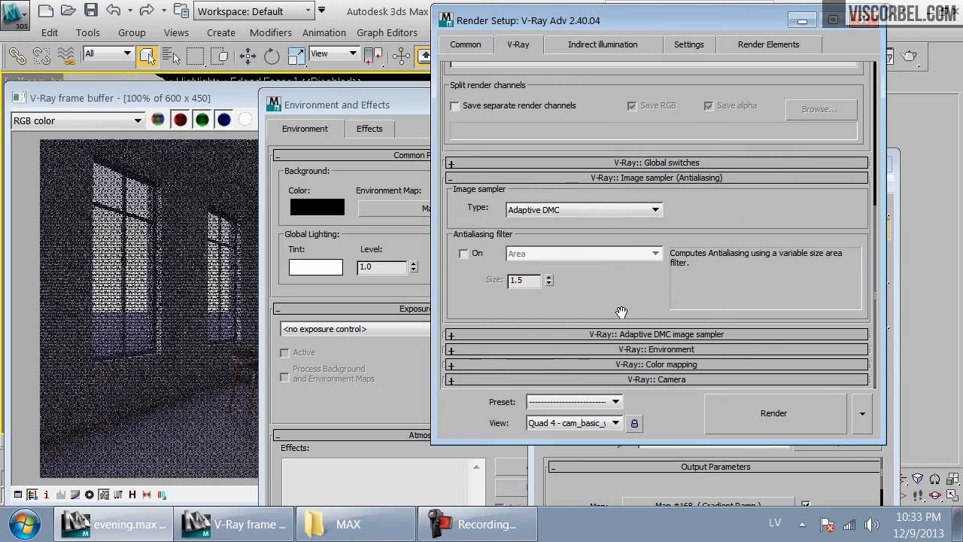
{"action": "left_click", "coordinate": [622, 350]}
{"action": "left_click", "coordinate": [474, 274]}
{"action": "left_click_drag", "start_coordinate": [671, 20], "coordinate": [431, 65]}
{"action": "left_click_drag", "start_coordinate": [779, 252], "coordinate": [425, 318]}
{"action": "left_click", "coordinate": [380, 329]}
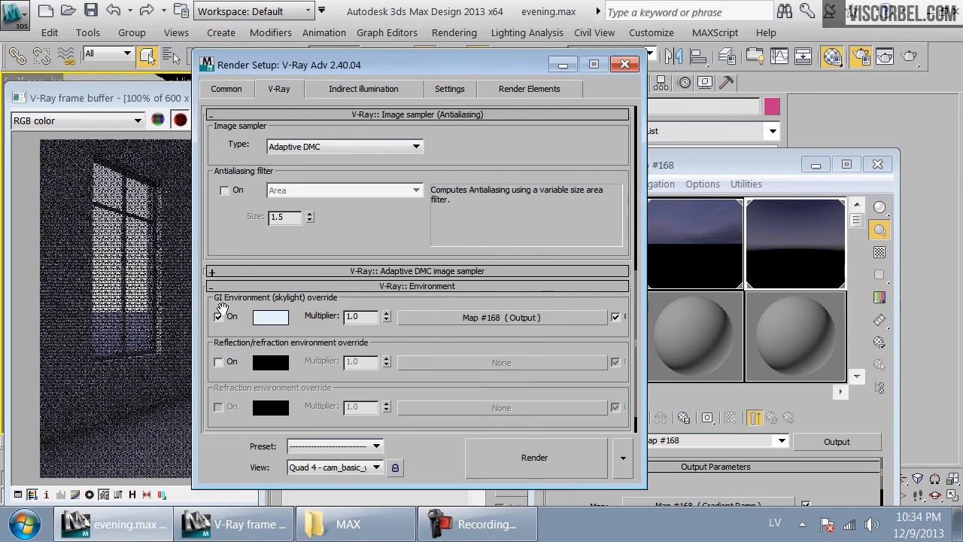
- Arrange the frame buffer beside the VRayHDRI map's settings and run a test render of the interior
{"action": "left_click", "coordinate": [161, 301]}
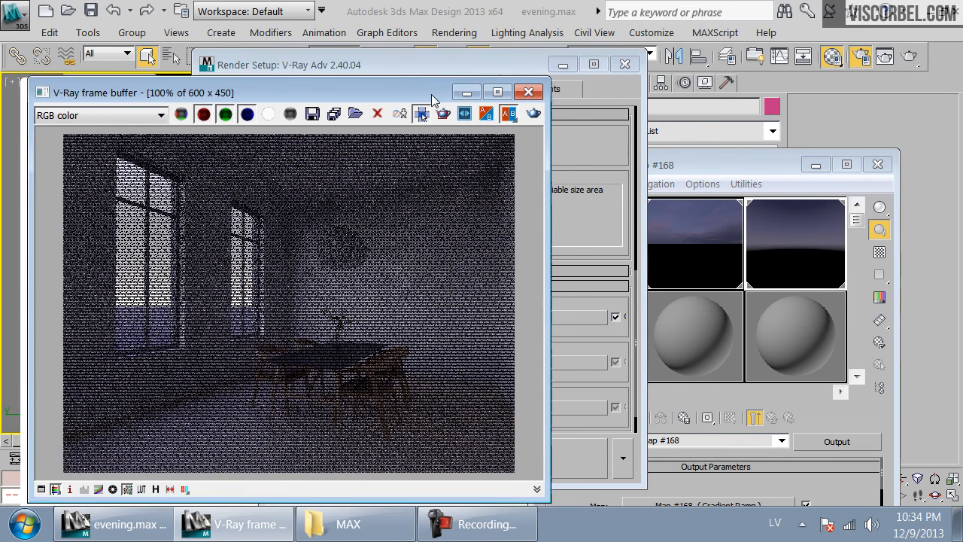
{"action": "left_click_drag", "start_coordinate": [431, 94], "coordinate": [577, 41]}
{"action": "left_click", "coordinate": [721, 237]}
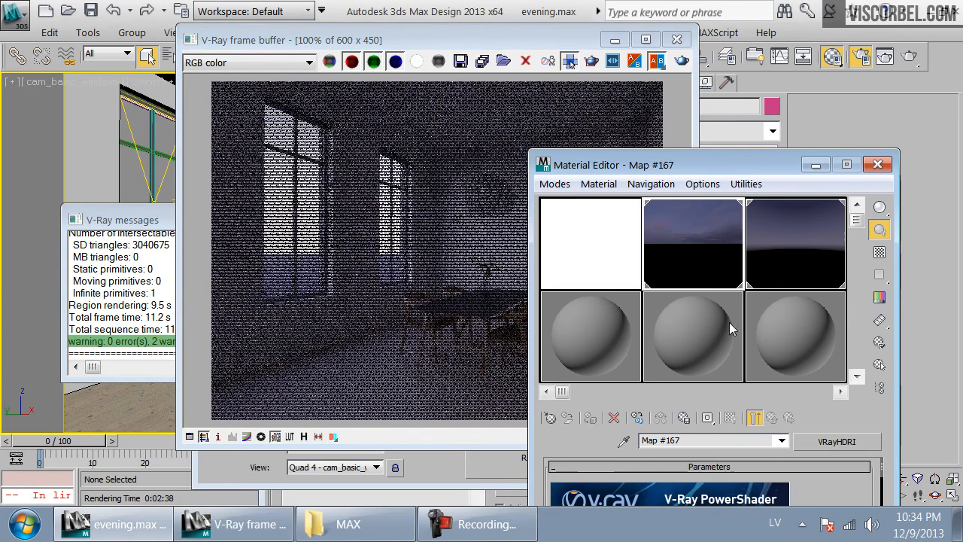
{"action": "left_click_drag", "start_coordinate": [729, 164], "coordinate": [764, 53]}
{"action": "scroll", "coordinate": [718, 425], "scroll_direction": "down", "scroll_amount": 3}
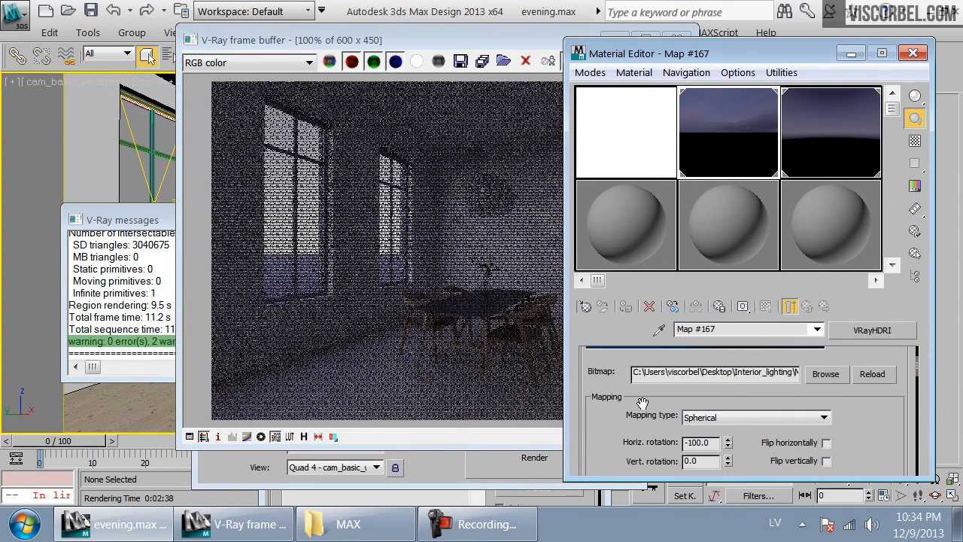
{"action": "left_click", "coordinate": [414, 241]}
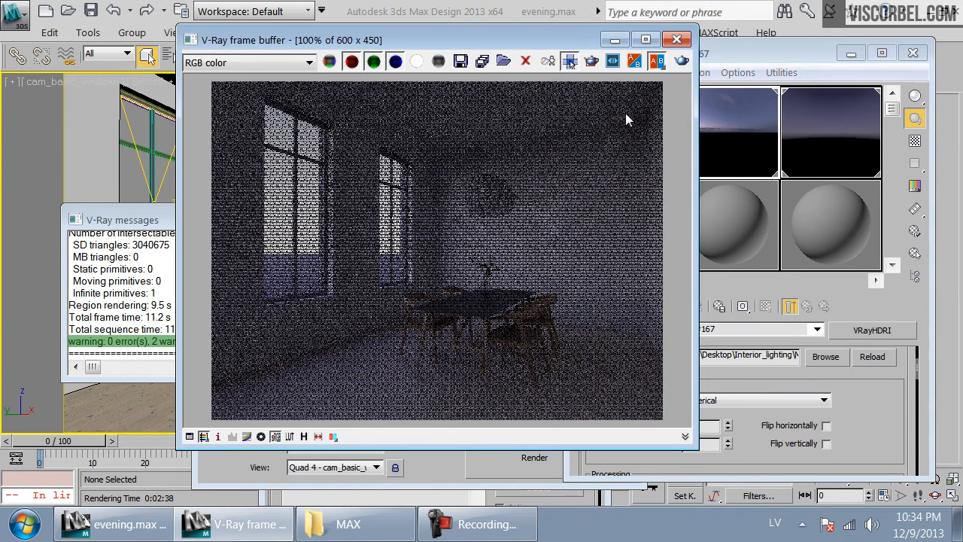
{"action": "left_click", "coordinate": [683, 63]}
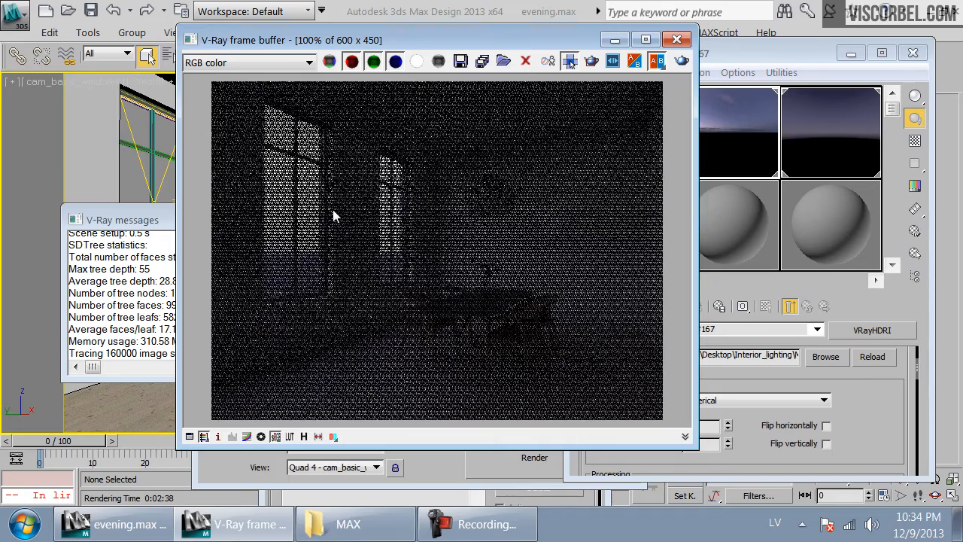
{"action": "scroll", "coordinate": [332, 212], "scroll_direction": "down", "scroll_amount": 1}
{"action": "scroll", "coordinate": [332, 208], "scroll_direction": "up", "scroll_amount": 1}
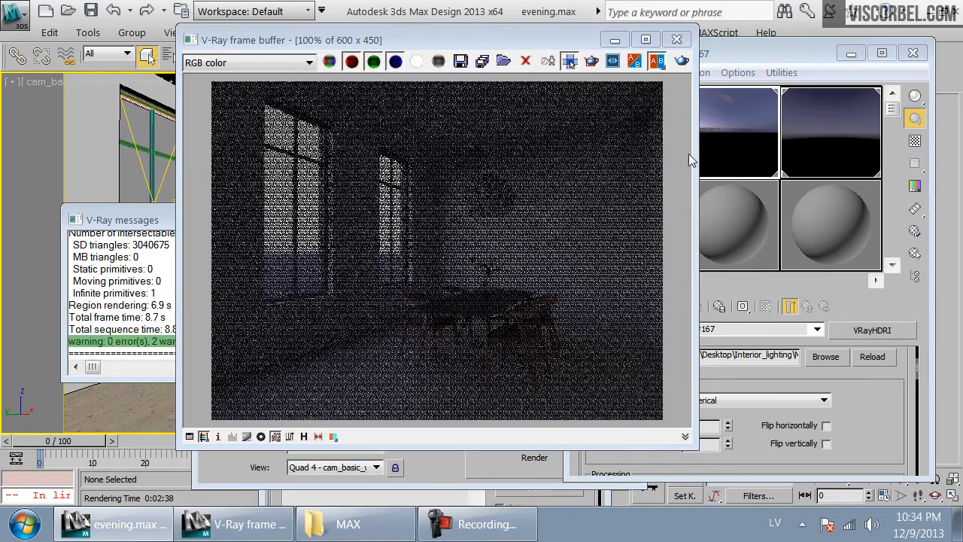
- Set the VRayHDRI map's overall multiplier to 1.0 and run another test render
{"action": "left_click", "coordinate": [679, 163]}
{"action": "left_click_drag", "start_coordinate": [605, 423], "coordinate": [606, 294]}
{"action": "double_click", "coordinate": [688, 363]}
{"action": "type", "text": "1"}
{"action": "key", "text": "Return"}
{"action": "left_click", "coordinate": [413, 245]}
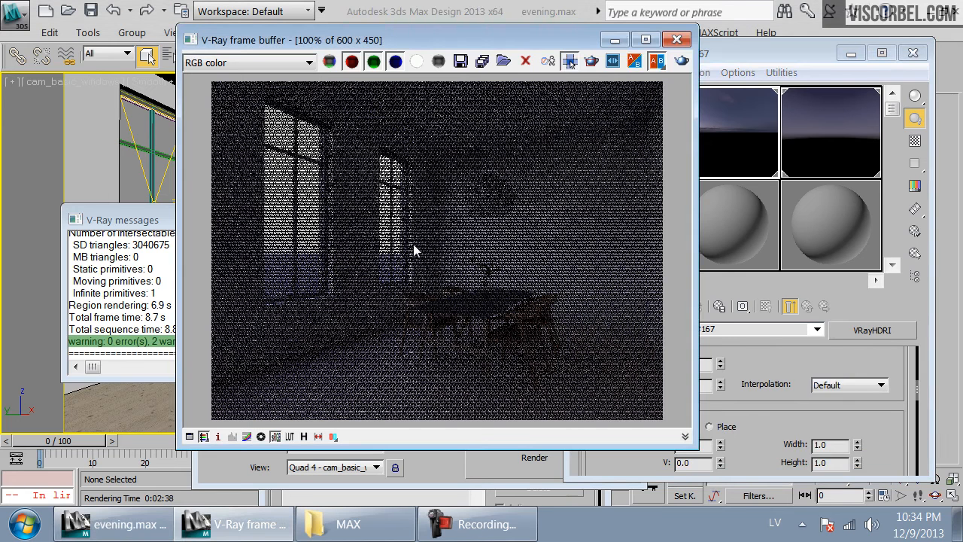
{"action": "left_click", "coordinate": [688, 60]}
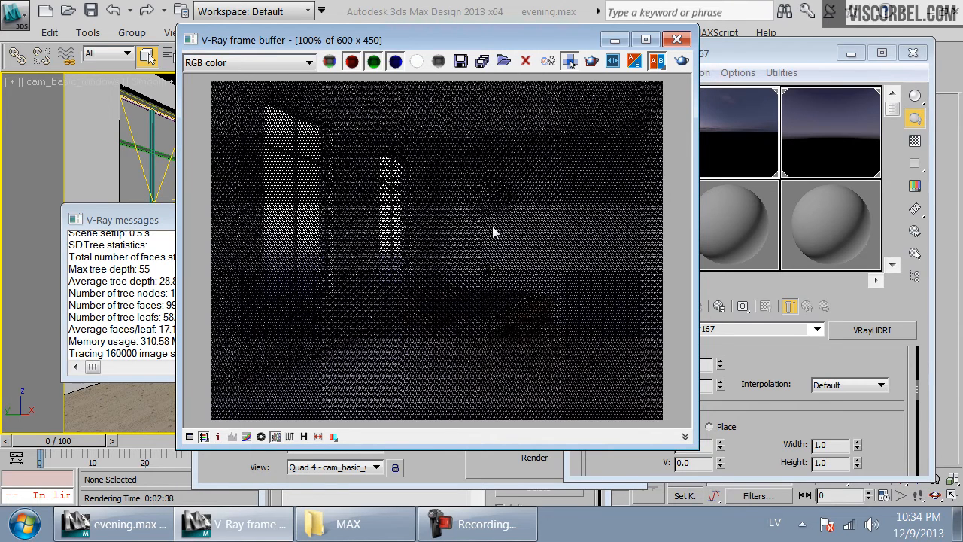
{"action": "scroll", "coordinate": [485, 301], "scroll_direction": "down", "scroll_amount": 1}
{"action": "scroll", "coordinate": [485, 300], "scroll_direction": "up", "scroll_amount": 1}
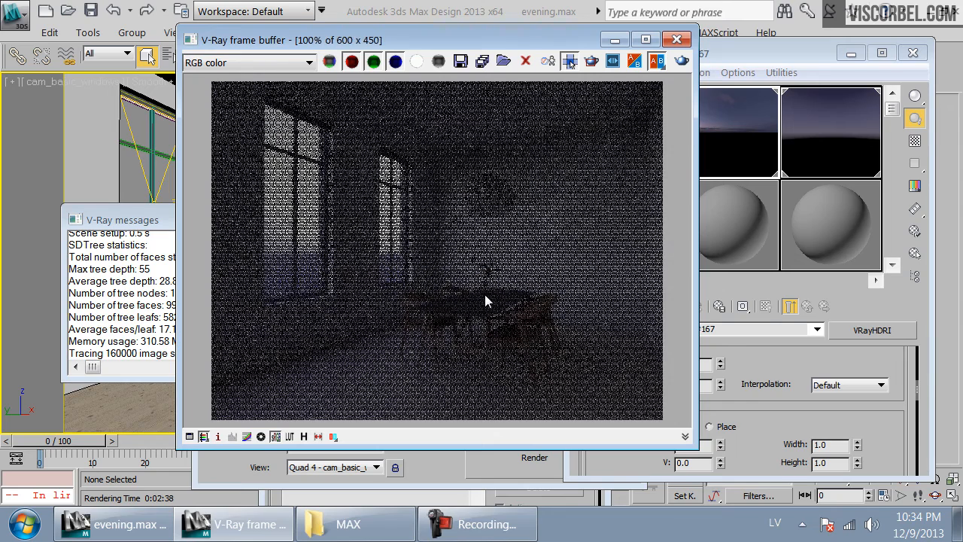
- Select the cam_basic_windows camera, set its film speed (ISO) to 800 and render the interior
{"action": "left_click", "coordinate": [732, 399]}
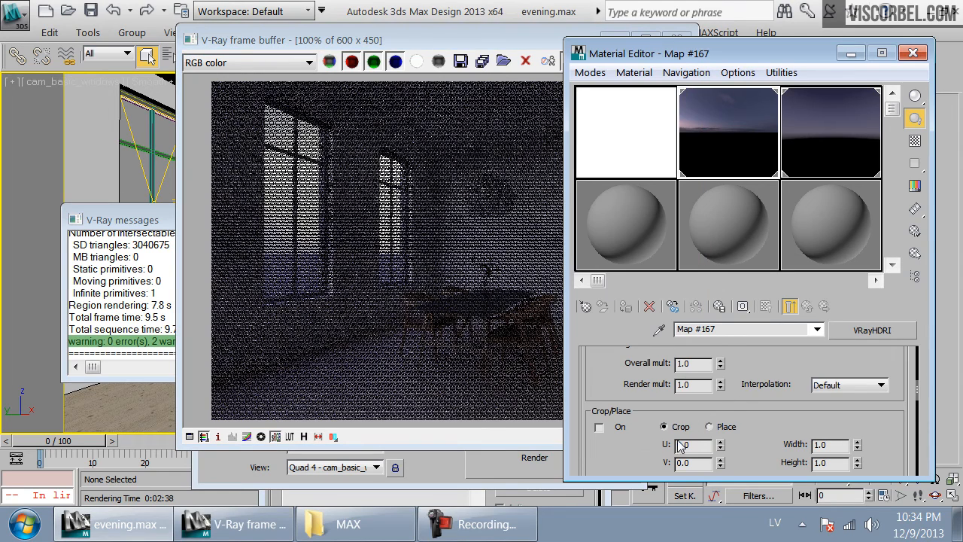
{"action": "left_click", "coordinate": [677, 36]}
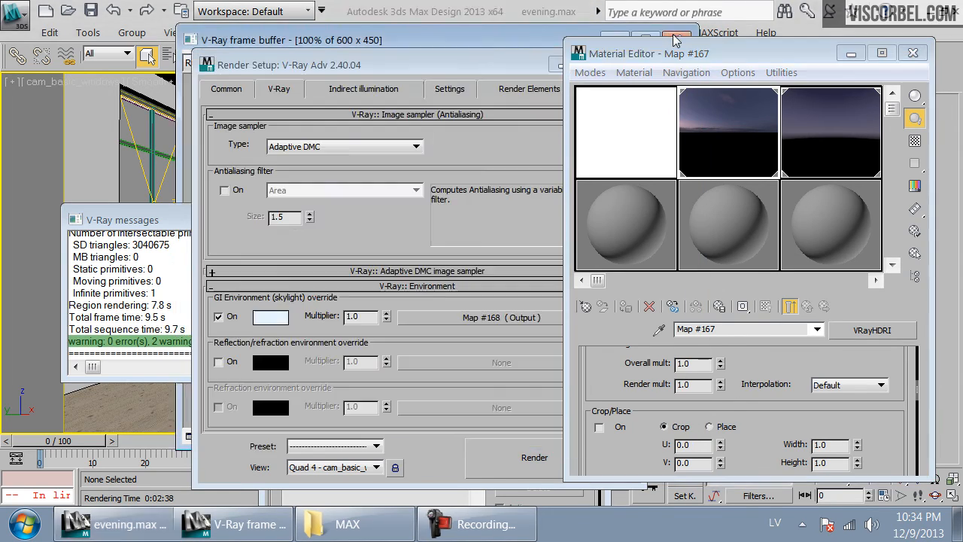
{"action": "left_click", "coordinate": [175, 57]}
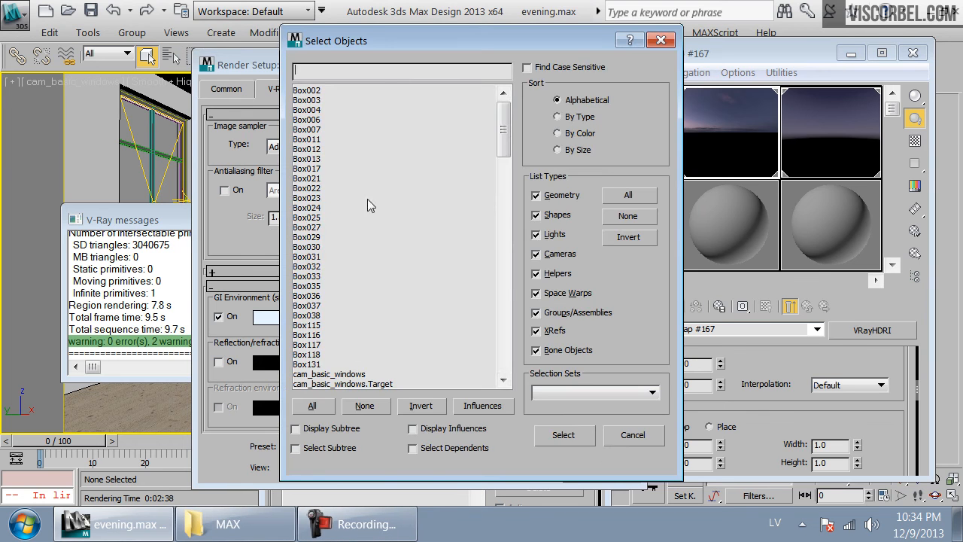
{"action": "left_click", "coordinate": [628, 216]}
{"action": "left_click", "coordinate": [561, 256]}
{"action": "double_click", "coordinate": [323, 90]}
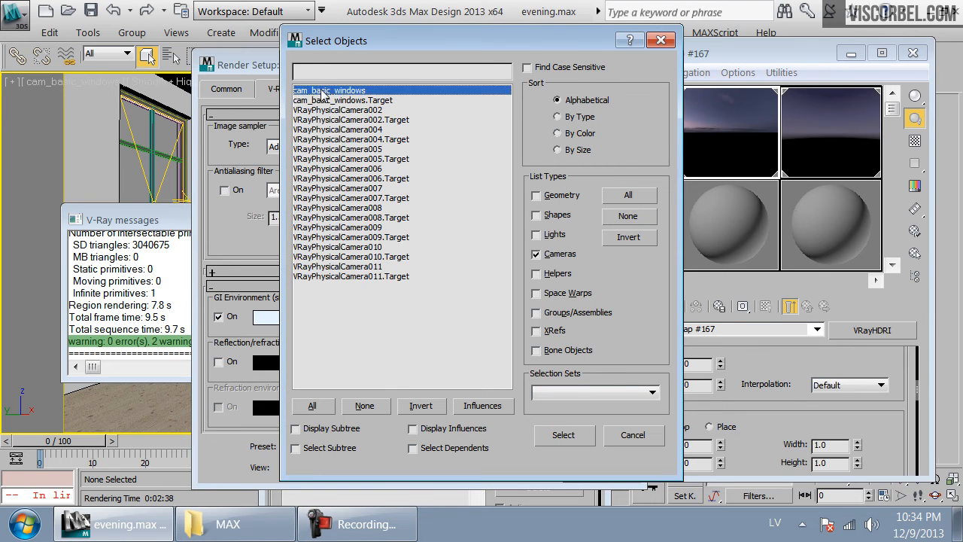
{"action": "left_click", "coordinate": [921, 57]}
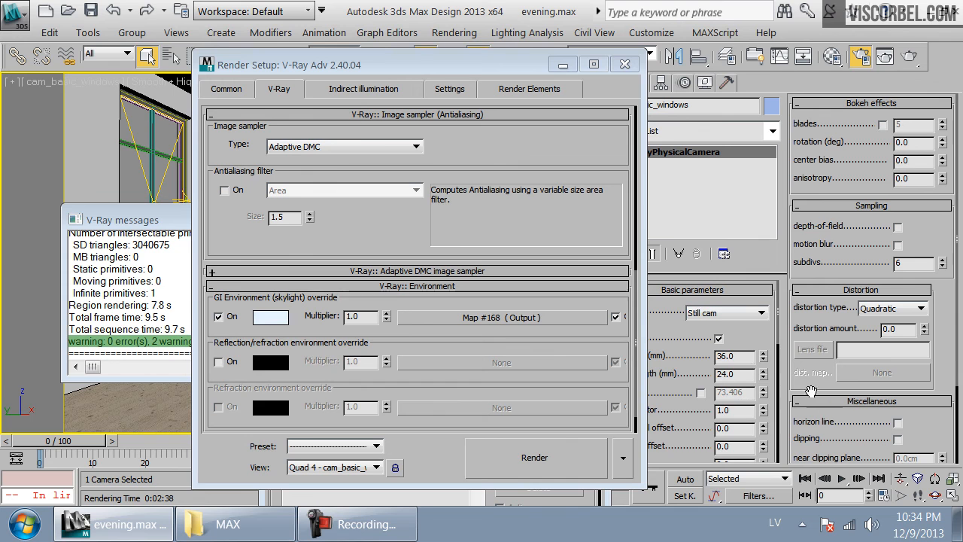
{"action": "scroll", "coordinate": [771, 395], "scroll_direction": "down", "scroll_amount": 5}
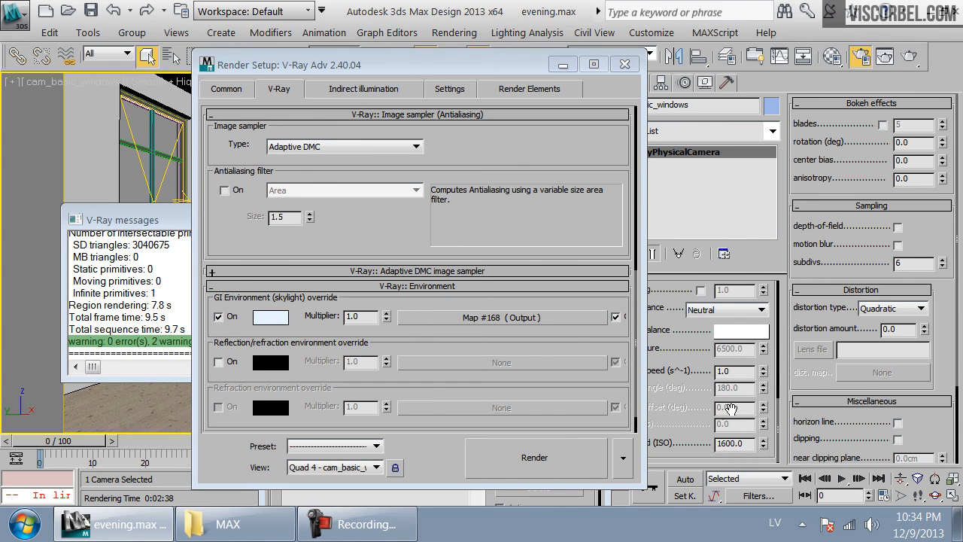
{"action": "type", "text": "80"}
{"action": "left_click", "coordinate": [910, 54]}
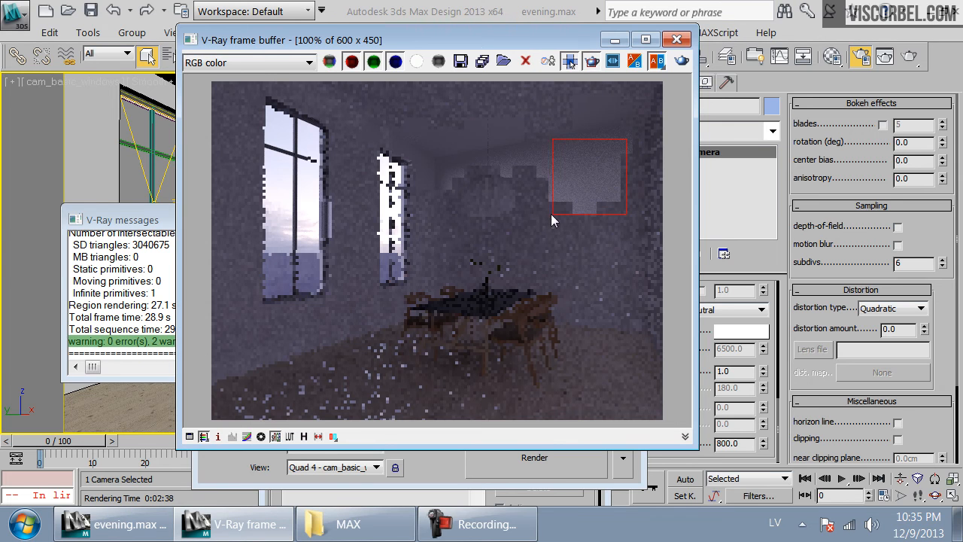
- Select the V-Ray light in the nearest window and set its sampling subdivs to 300
{"action": "left_click_drag", "start_coordinate": [485, 45], "coordinate": [446, 378]}
{"action": "left_click", "coordinate": [164, 188]}
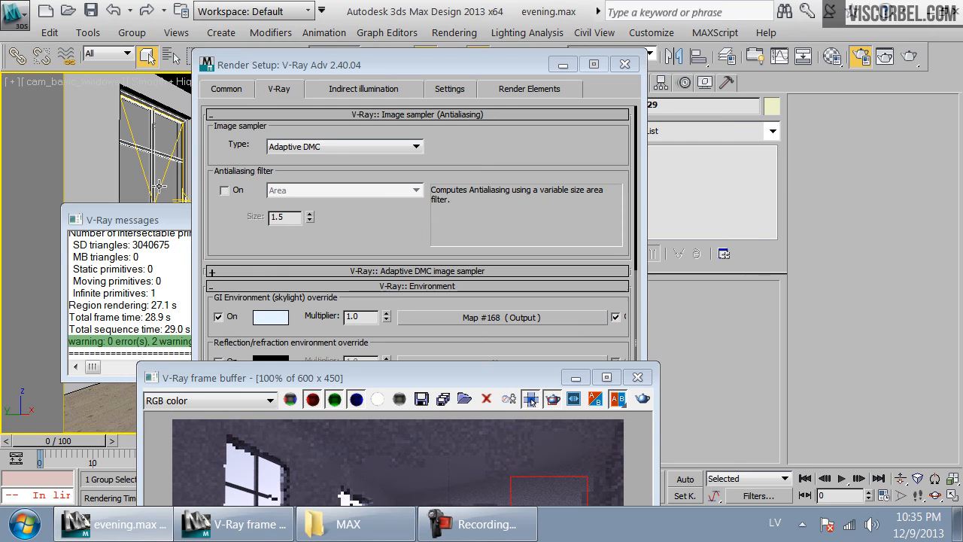
{"action": "left_click", "coordinate": [159, 186]}
{"action": "key", "text": "F3"}
{"action": "key", "text": "F3"}
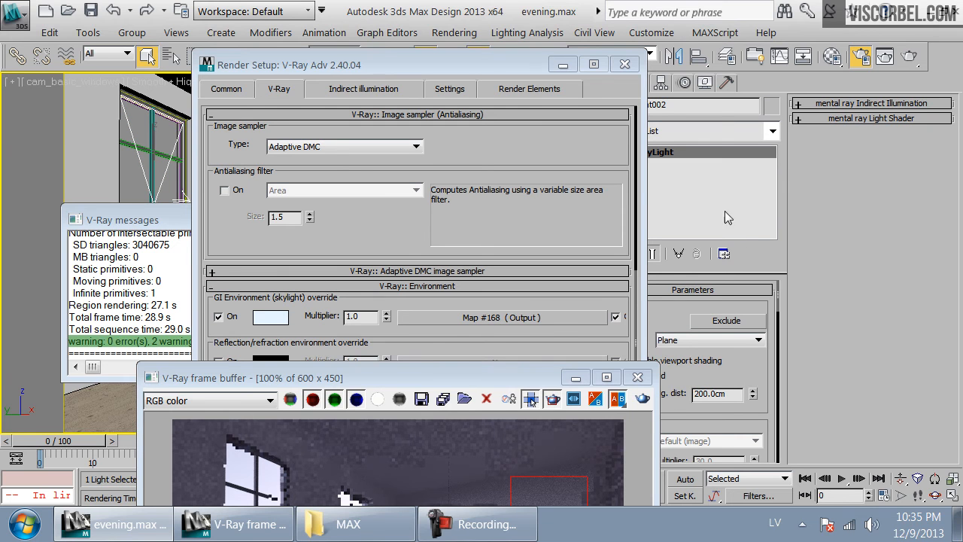
{"action": "scroll", "coordinate": [730, 426], "scroll_direction": "down", "scroll_amount": 8}
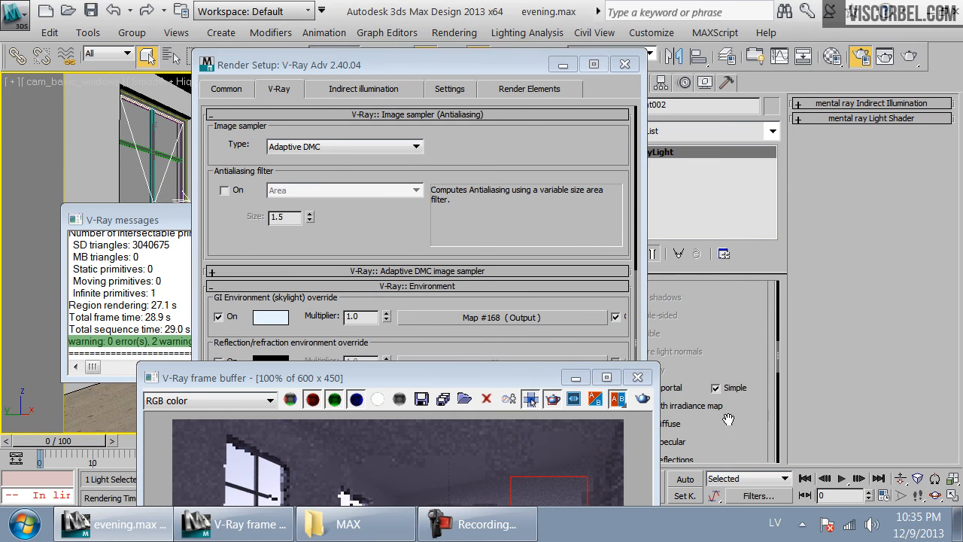
{"action": "scroll", "coordinate": [730, 427], "scroll_direction": "down", "scroll_amount": 5}
{"action": "left_click", "coordinate": [724, 389]}
{"action": "type", "text": "3"}
- Render the marked region of the back wall again and turn region rendering off
{"action": "left_click_drag", "start_coordinate": [466, 380], "coordinate": [427, 150]}
{"action": "left_click", "coordinate": [604, 169]}
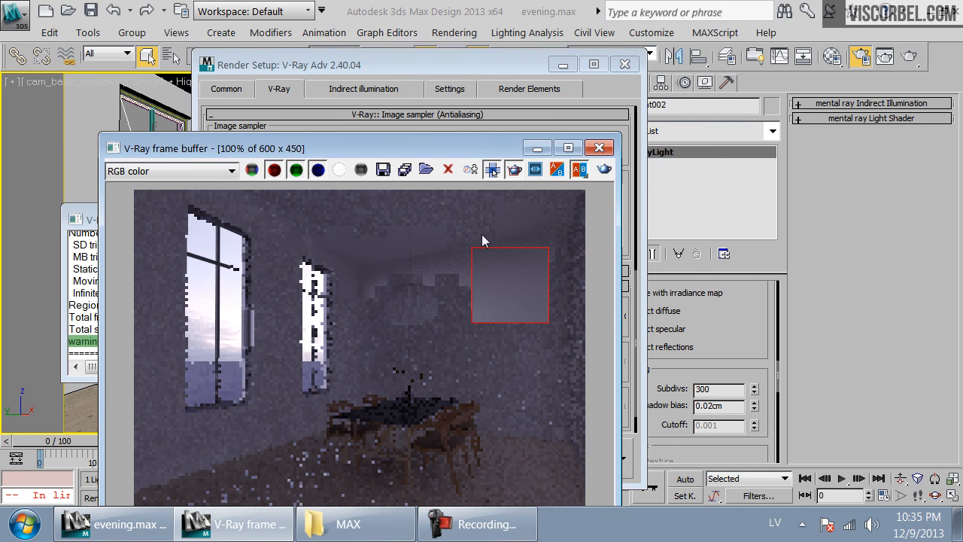
{"action": "left_click_drag", "start_coordinate": [461, 151], "coordinate": [484, 85]}
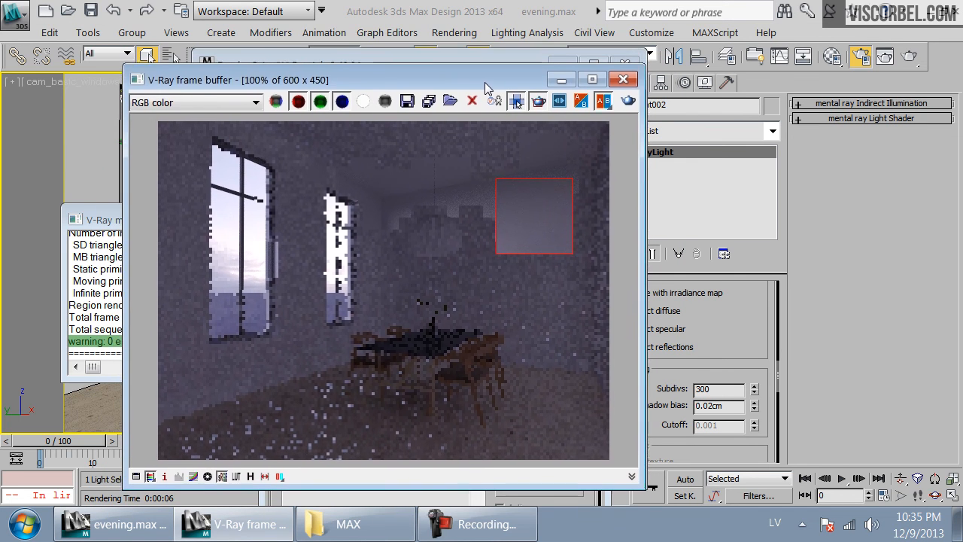
{"action": "left_click", "coordinate": [541, 107]}
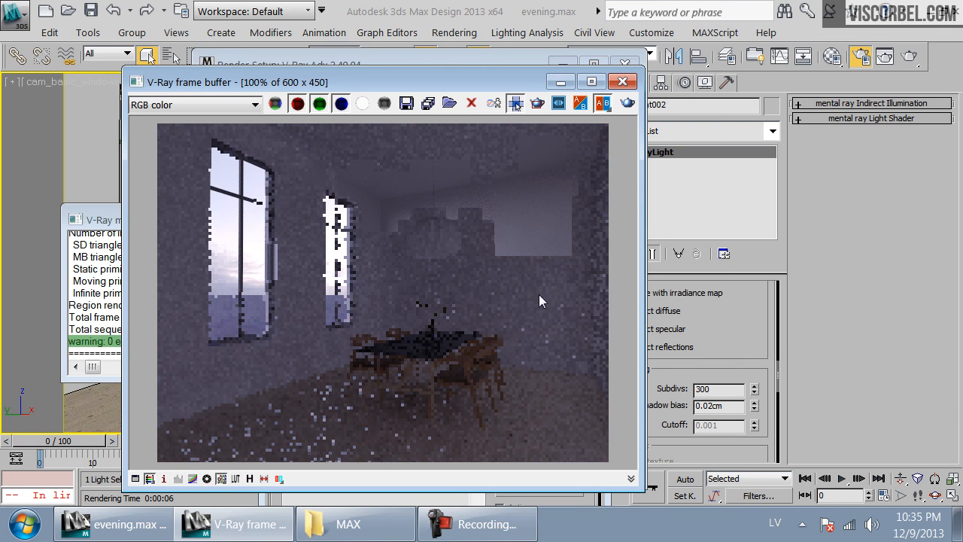
- Close the frame buffer, the render setup, the V-Ray messages and the environment settings
{"action": "left_click", "coordinate": [619, 85]}
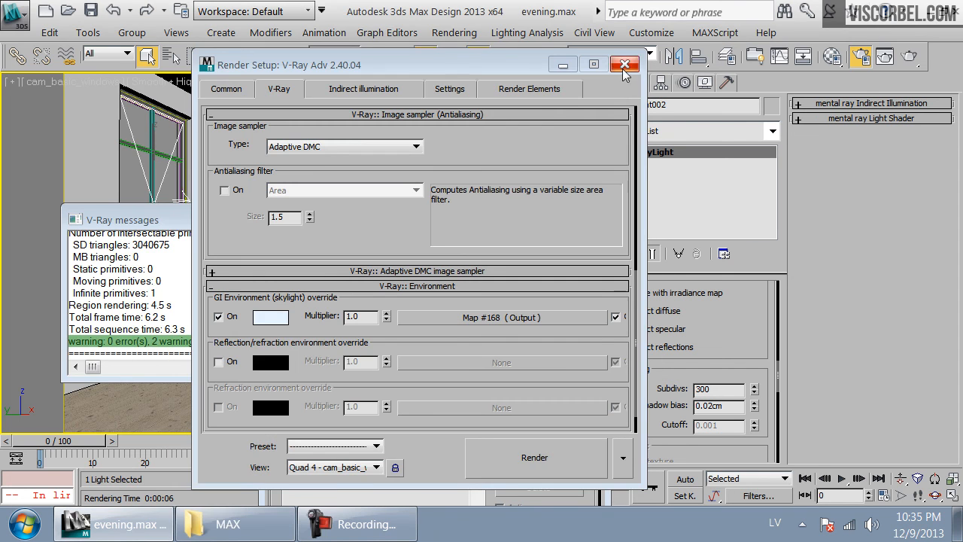
{"action": "left_click", "coordinate": [625, 65]}
{"action": "left_click", "coordinate": [185, 216]}
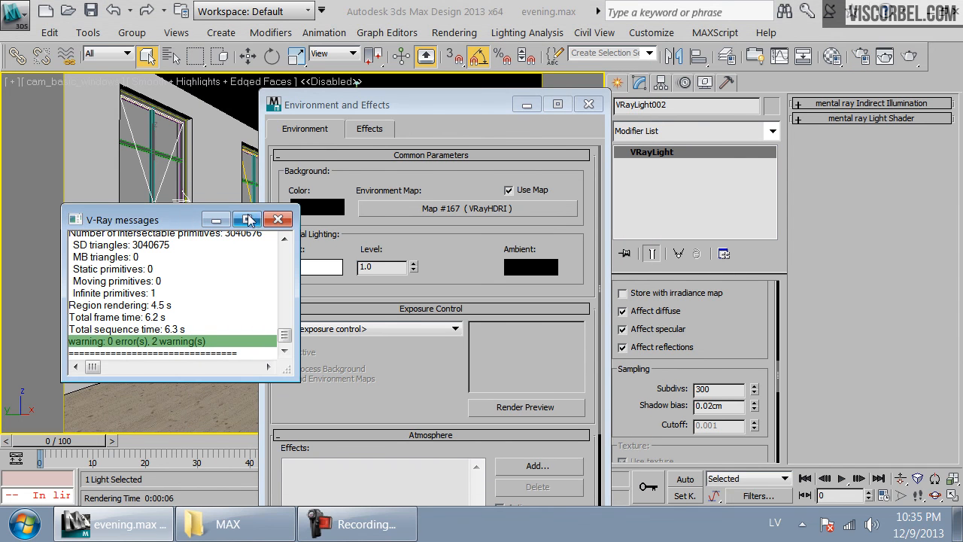
{"action": "left_click", "coordinate": [278, 219]}
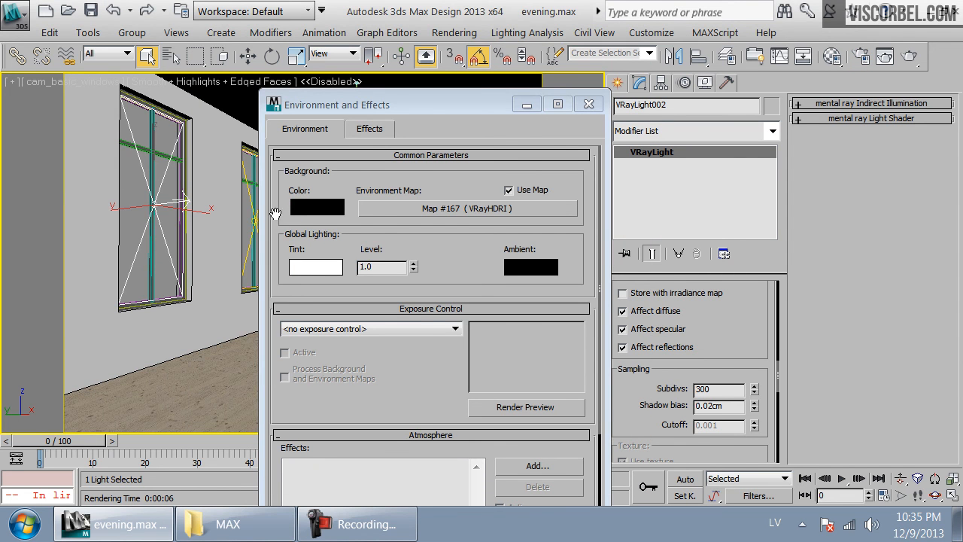
{"action": "left_click", "coordinate": [589, 104]}
- Switch the camera viewport to a wireframe top view framing the windows and dining table, with nothing selected
{"action": "left_click", "coordinate": [259, 282]}
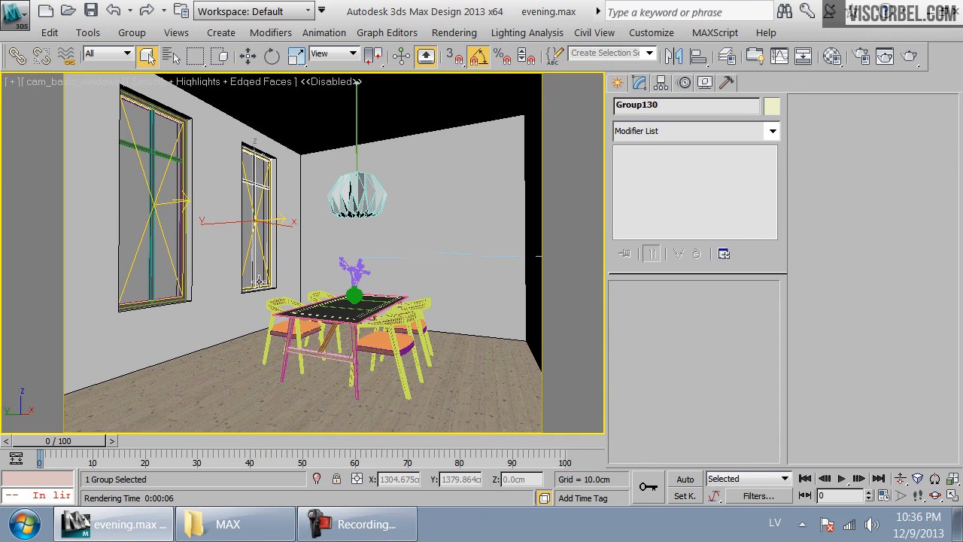
{"action": "key", "text": "t"}
{"action": "key", "text": "z"}
{"action": "key", "text": "F3"}
{"action": "left_click", "coordinate": [377, 124]}
{"action": "scroll", "coordinate": [379, 151], "scroll_direction": "down", "scroll_amount": 7}
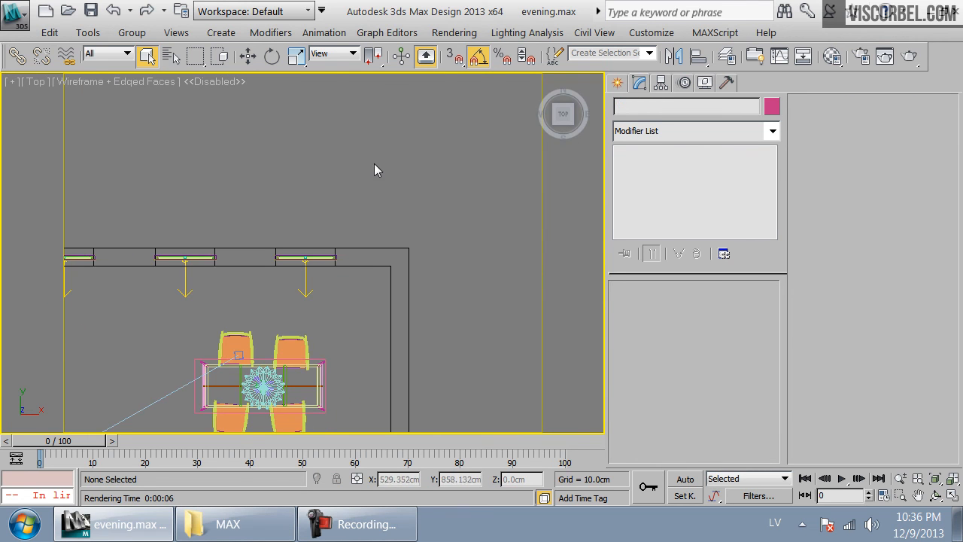
- Save the scene as a new file named evening_basic.max in the MAX folder
{"action": "left_click", "coordinate": [9, 9]}
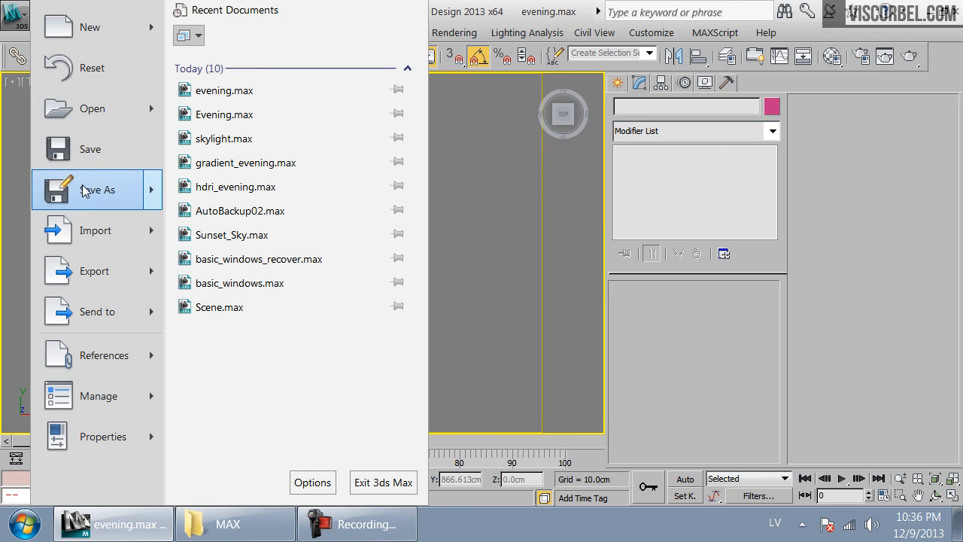
{"action": "left_click", "coordinate": [86, 188]}
{"action": "left_click", "coordinate": [122, 454]}
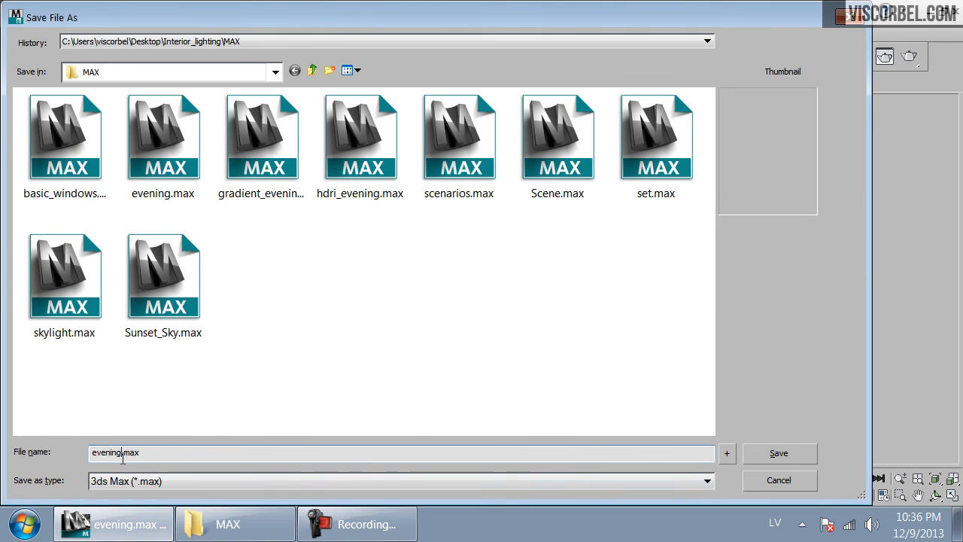
{"action": "type", "text": "_basic"}
{"action": "key", "text": "Return"}
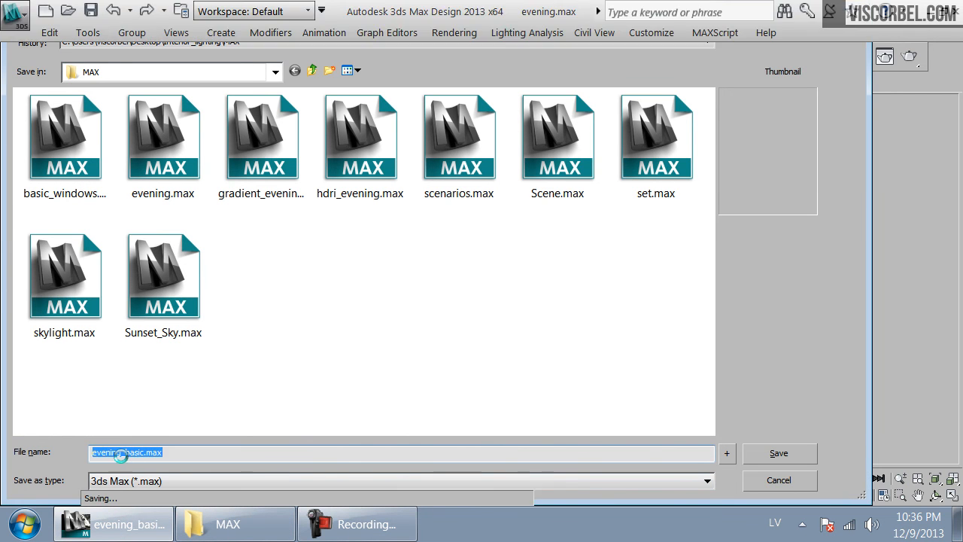
{"action": "middle_click_drag", "start_coordinate": [269, 316], "coordinate": [382, 197]}
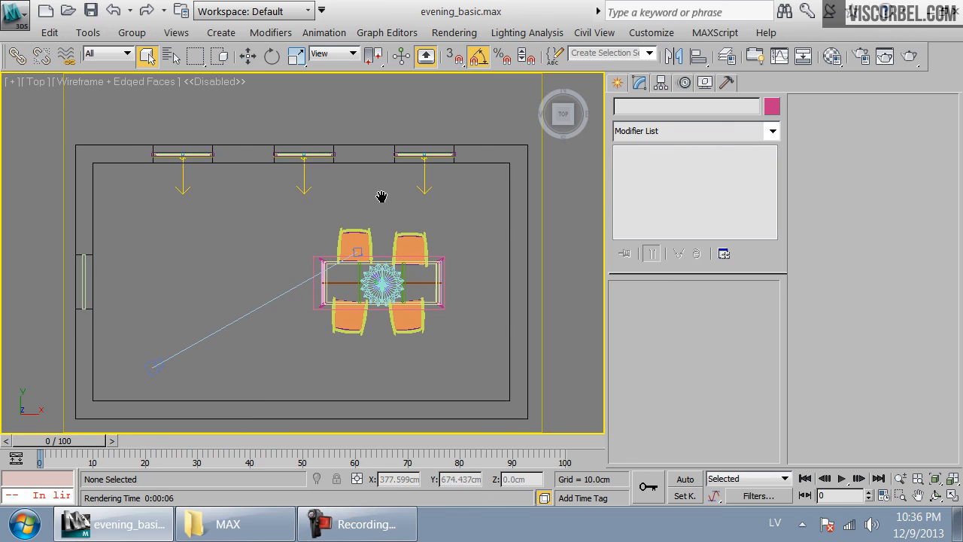